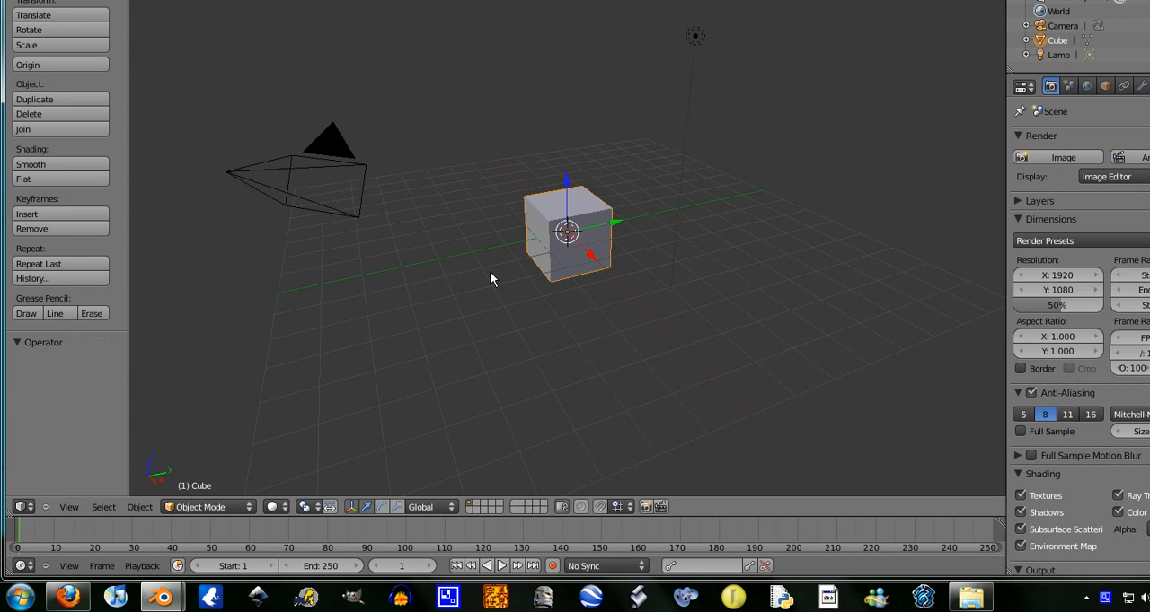
# - Insert a LocRotScale keyframe for the cube at frame 1, and set the current frame to 50
pyautogui.moveTo(630, 262); pyautogui.dragTo(539, 274, button='middle')
pyautogui.scroll(4, 618, 283)
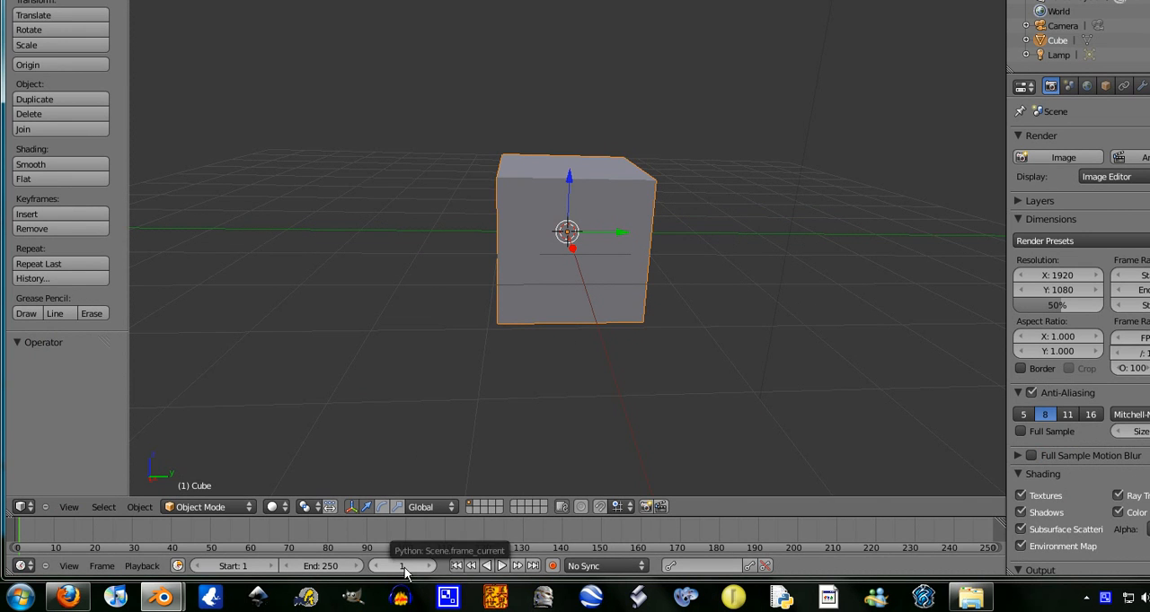
pyautogui.press('i')
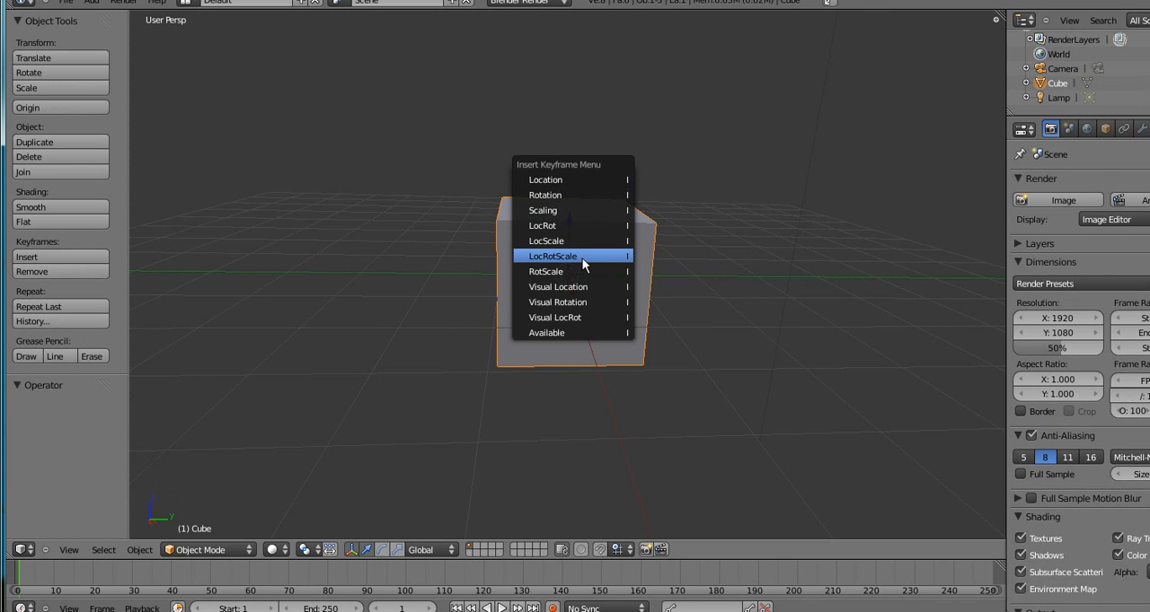
pyautogui.click(561, 256)
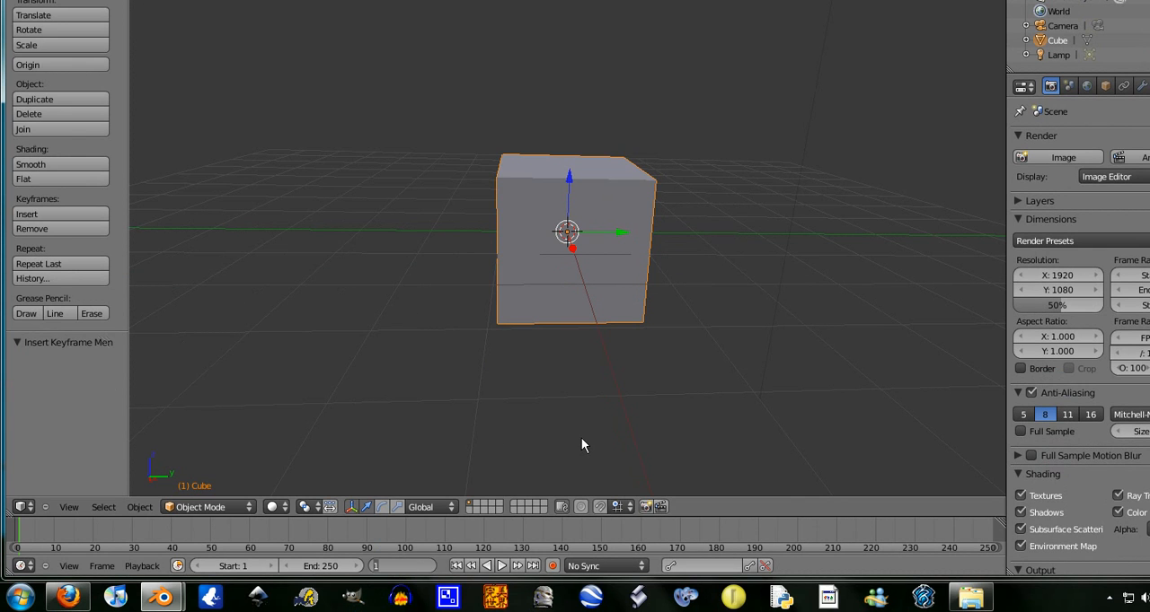
pyautogui.write('50')
pyautogui.press('Return')
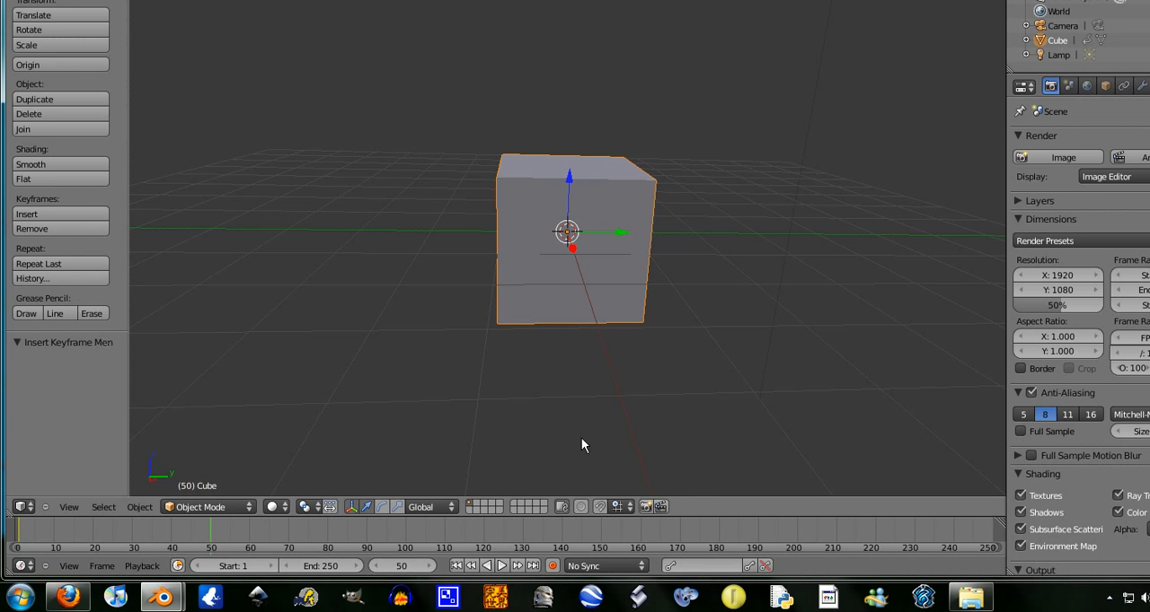
pyautogui.press('g')
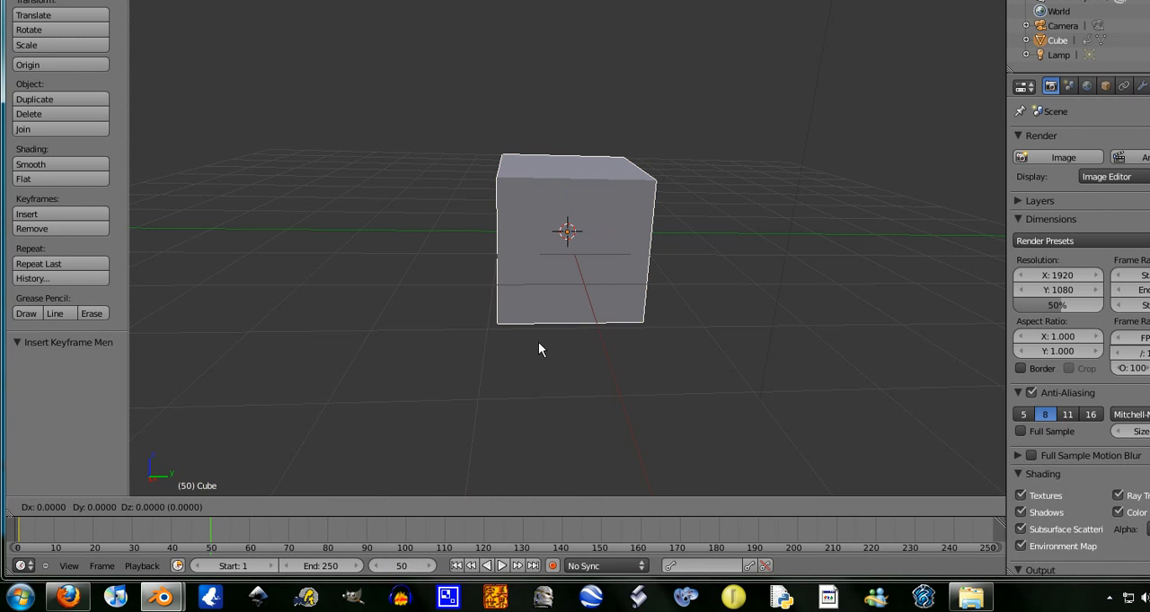
pyautogui.press('z')
pyautogui.rightClick(536, 342)
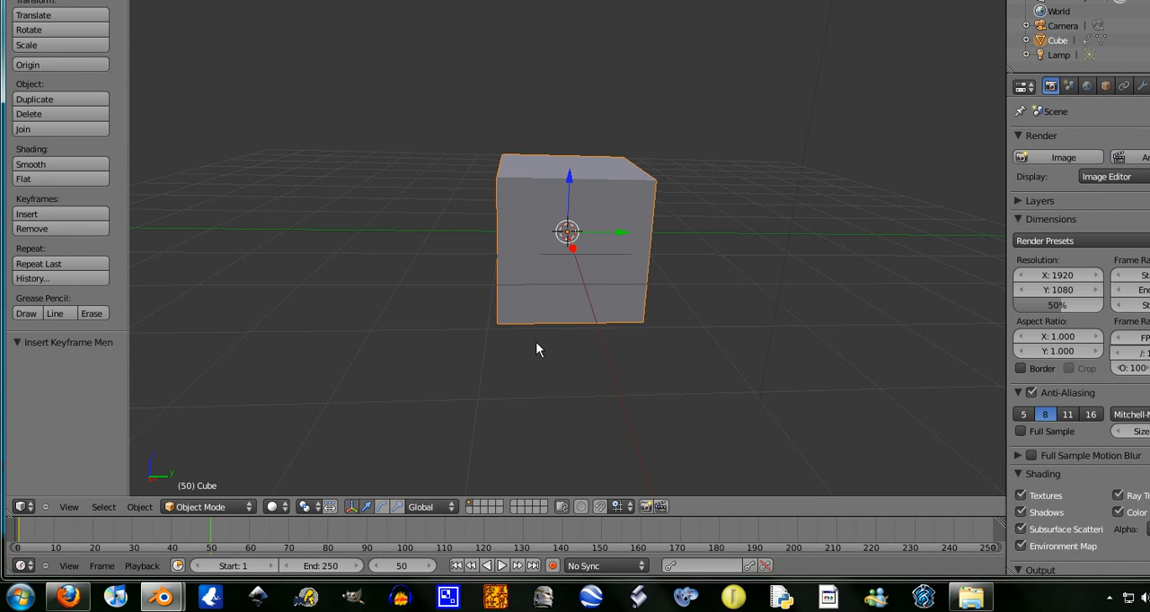
pyautogui.press('g')
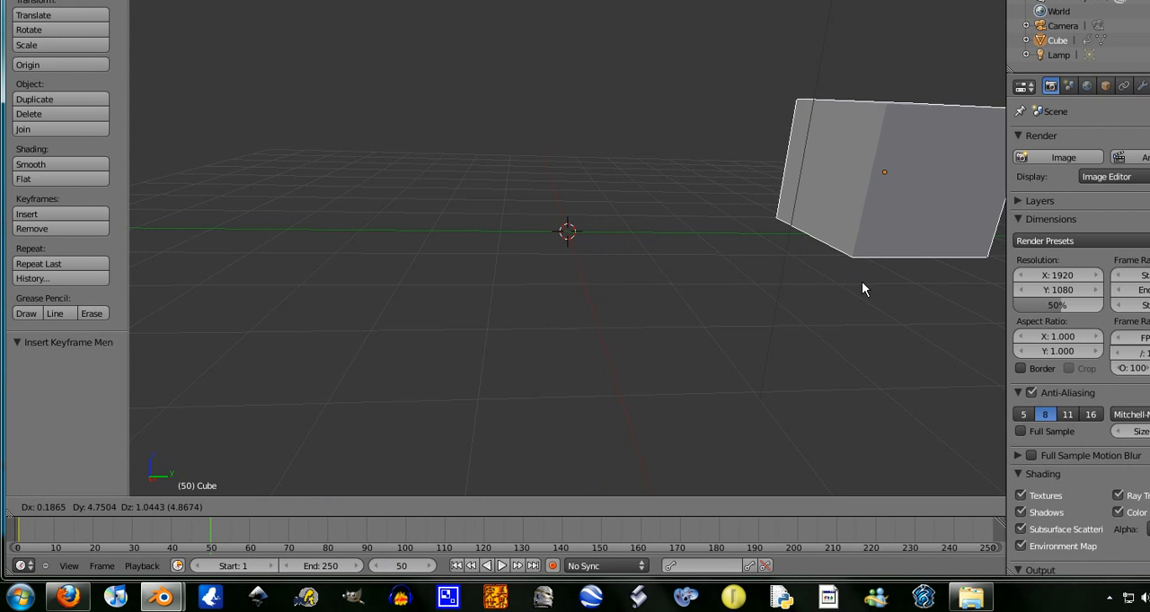
pyautogui.rightClick(842, 281)
# - Switch to the front orthographic view and move the cube upward and toward positive X, away from the 3D cursor
pyautogui.click(65, 509)
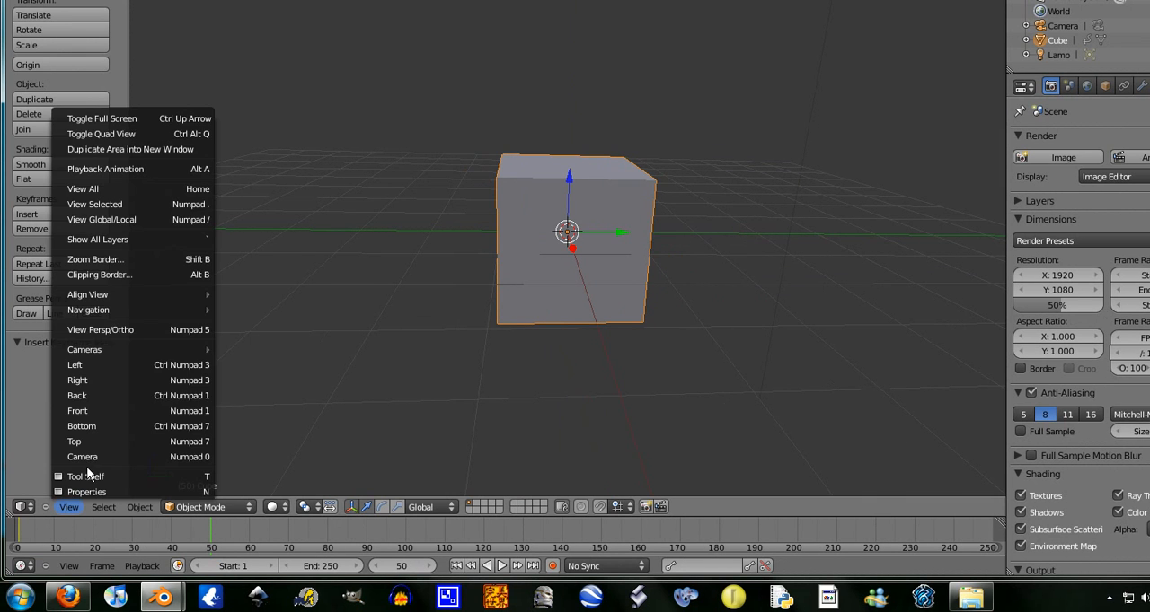
pyautogui.click(81, 411)
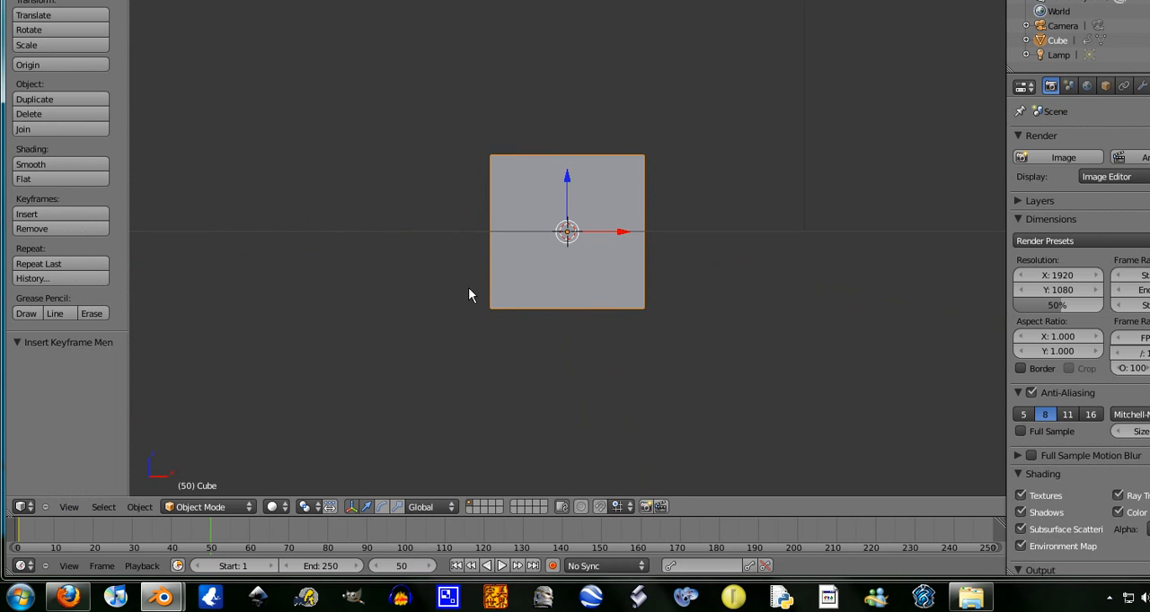
pyautogui.press('KP_5')
pyautogui.press('g')
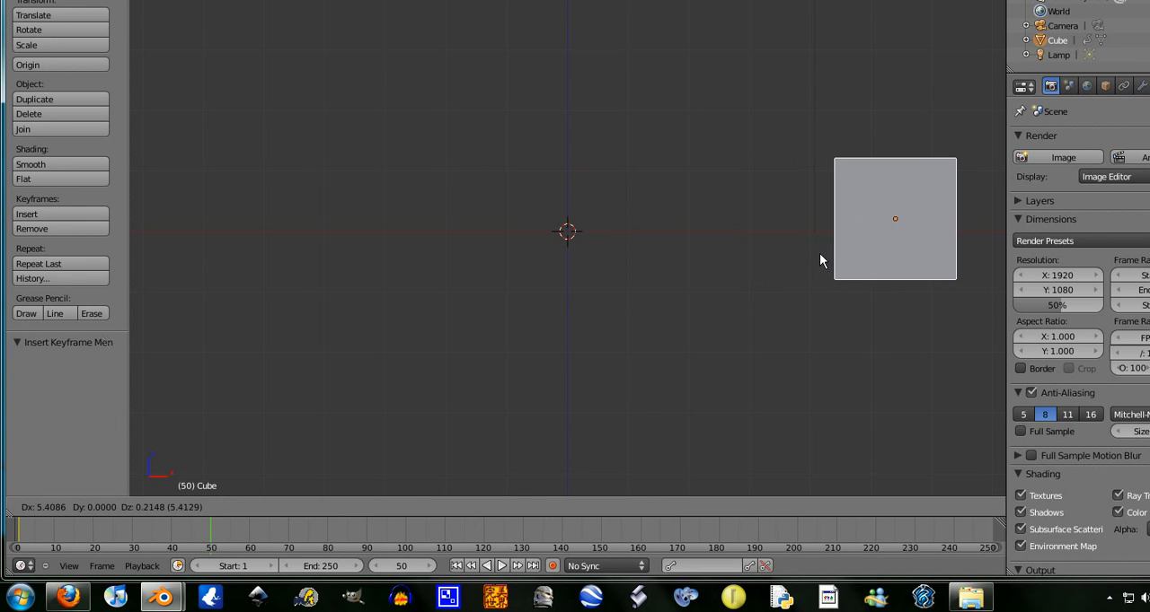
pyautogui.press('Escape')
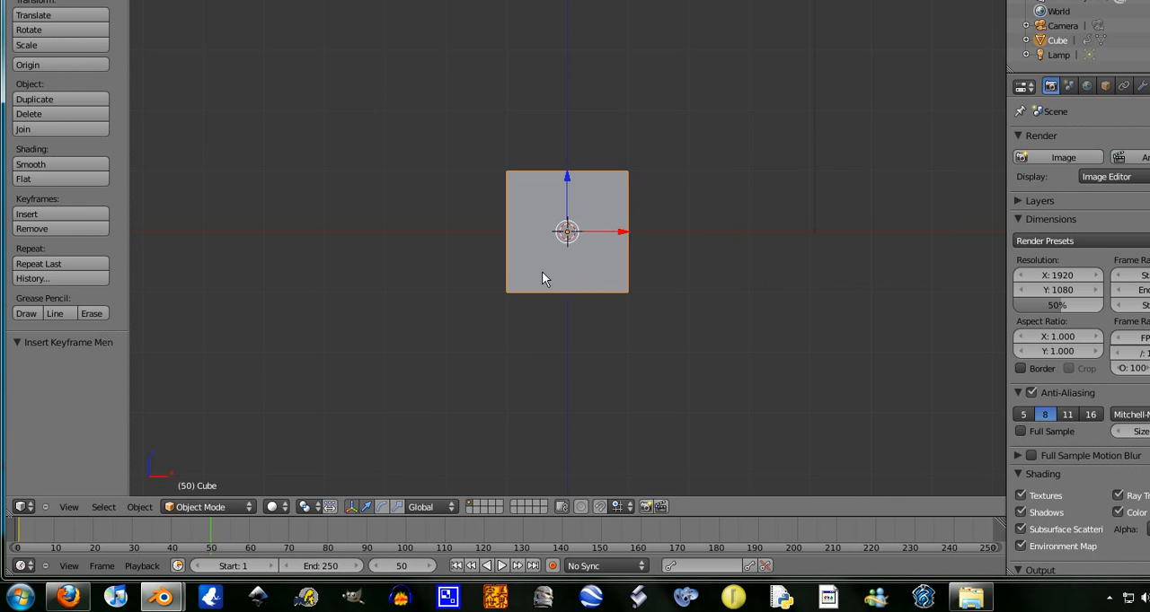
pyautogui.press('g')
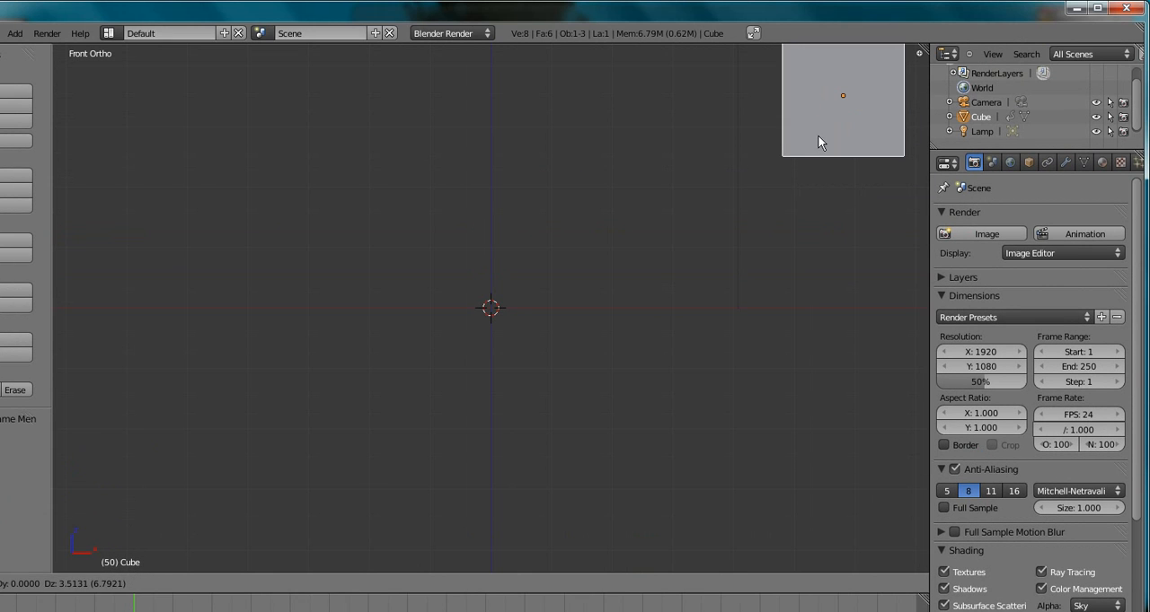
pyautogui.click(817, 142)
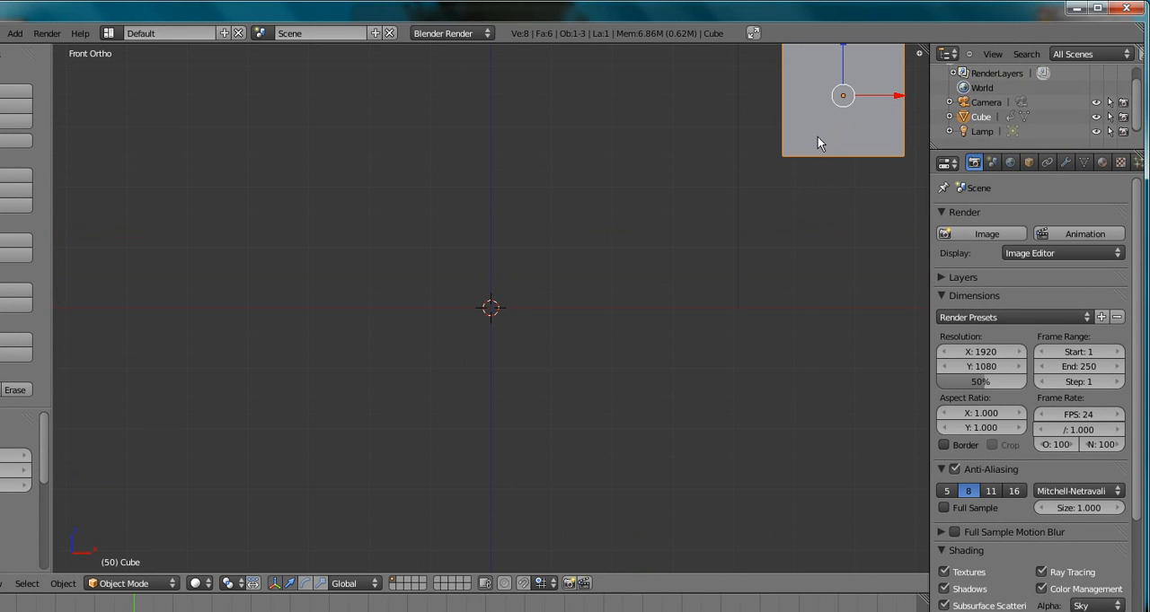
pyautogui.press('r')
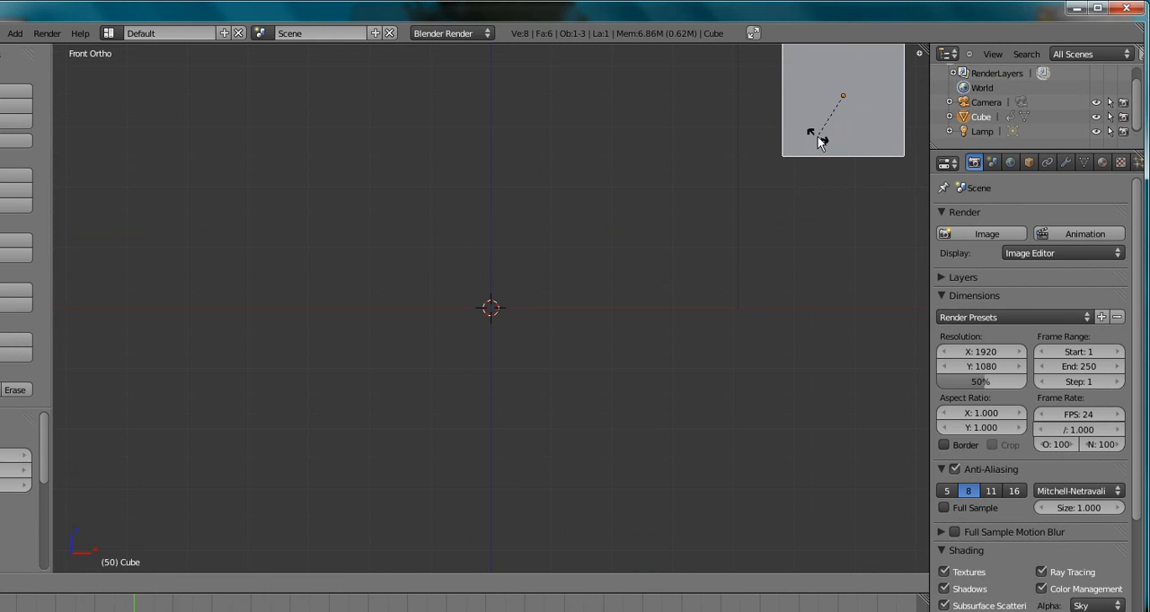
pyautogui.press('Escape')
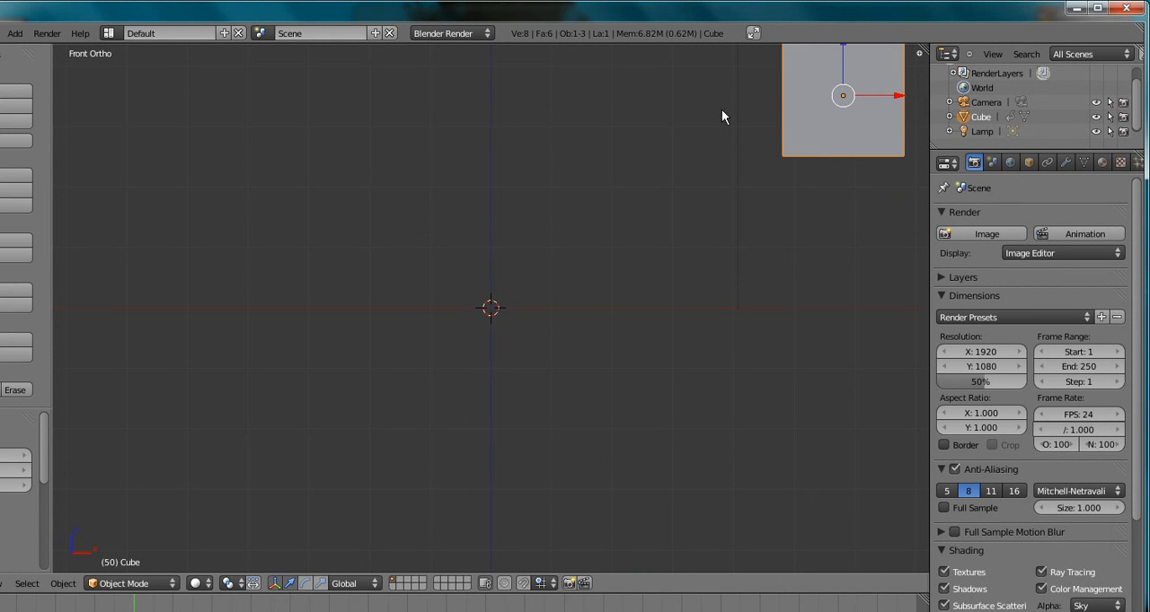
pyautogui.press('r')
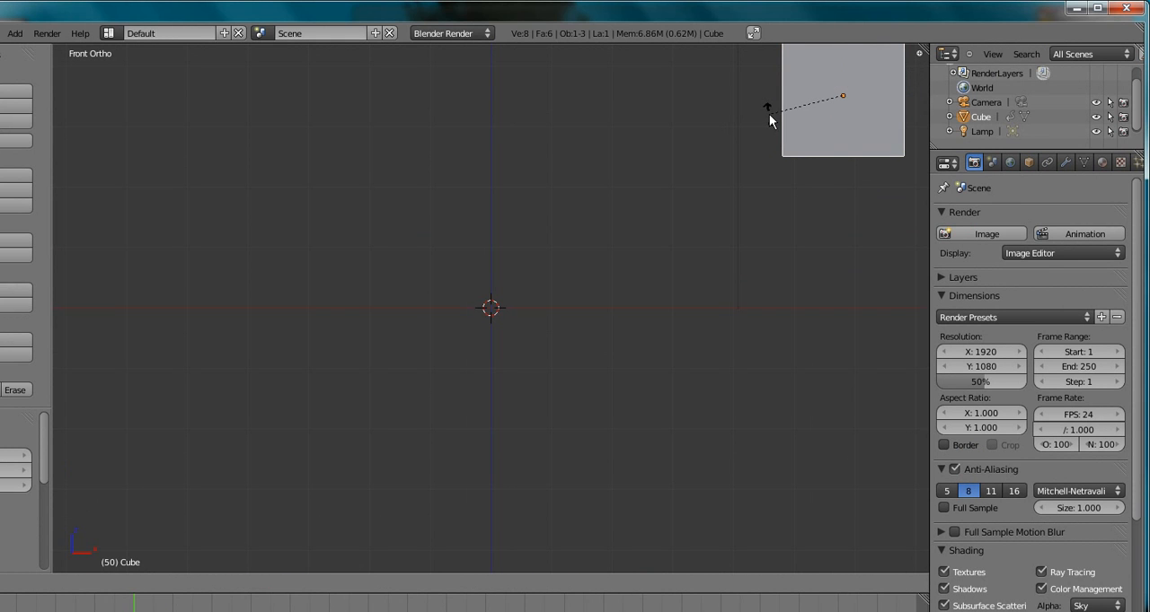
pyautogui.hotkey('shift', 'y')
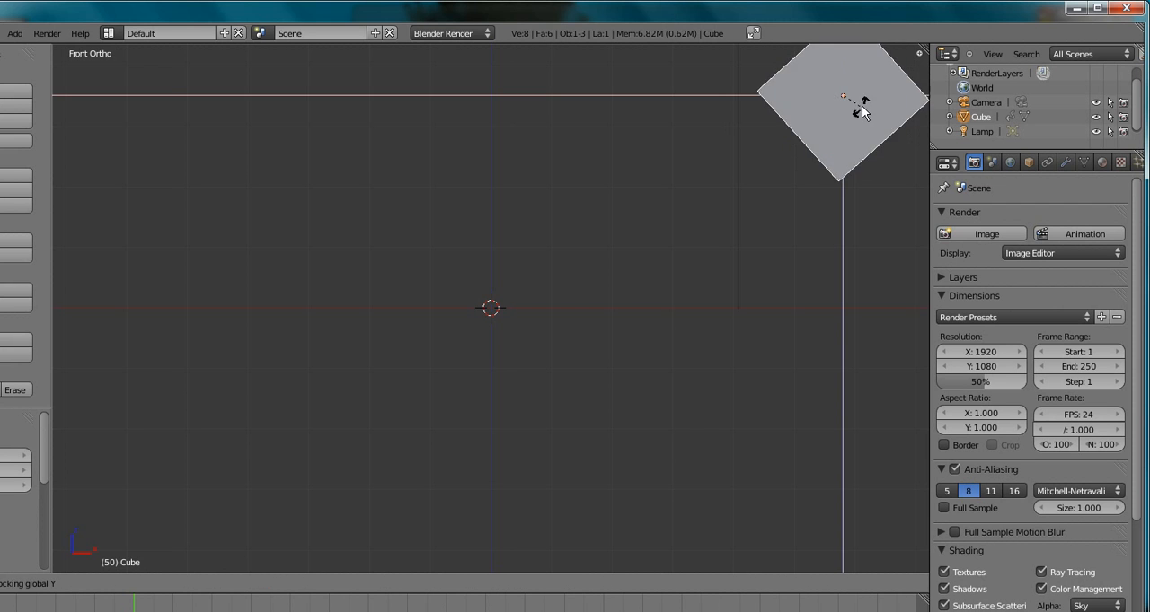
pyautogui.press('Escape')
# - Rotate the cube freely from an angled view and insert a LocRotScale keyframe at frame 50
pyautogui.moveTo(820, 109); pyautogui.dragTo(746, 223, button='middle')
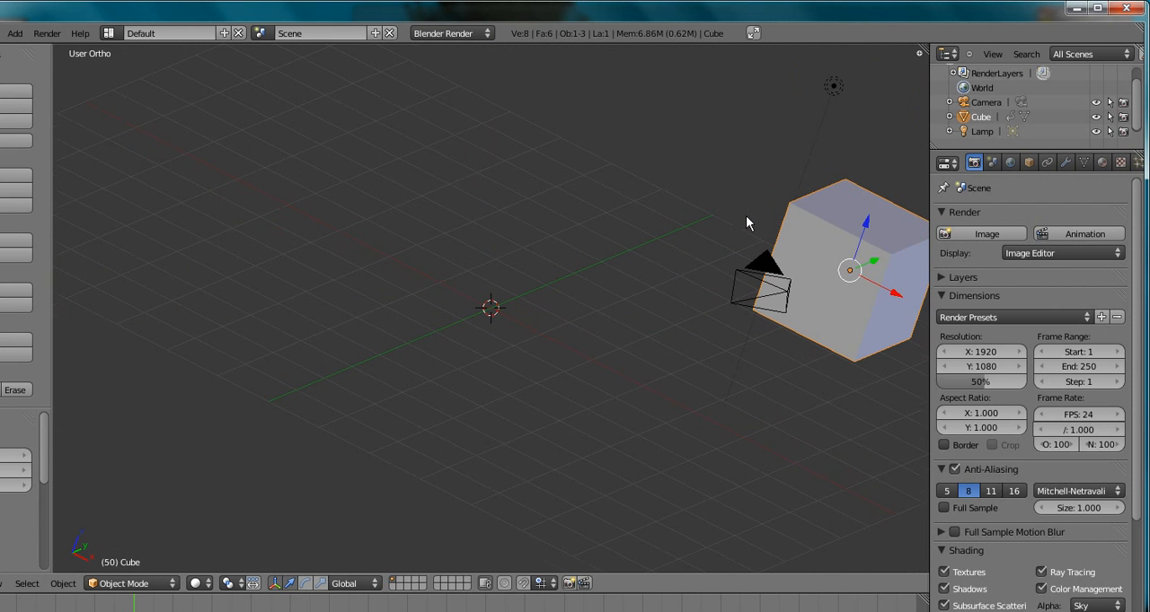
pyautogui.press('r')
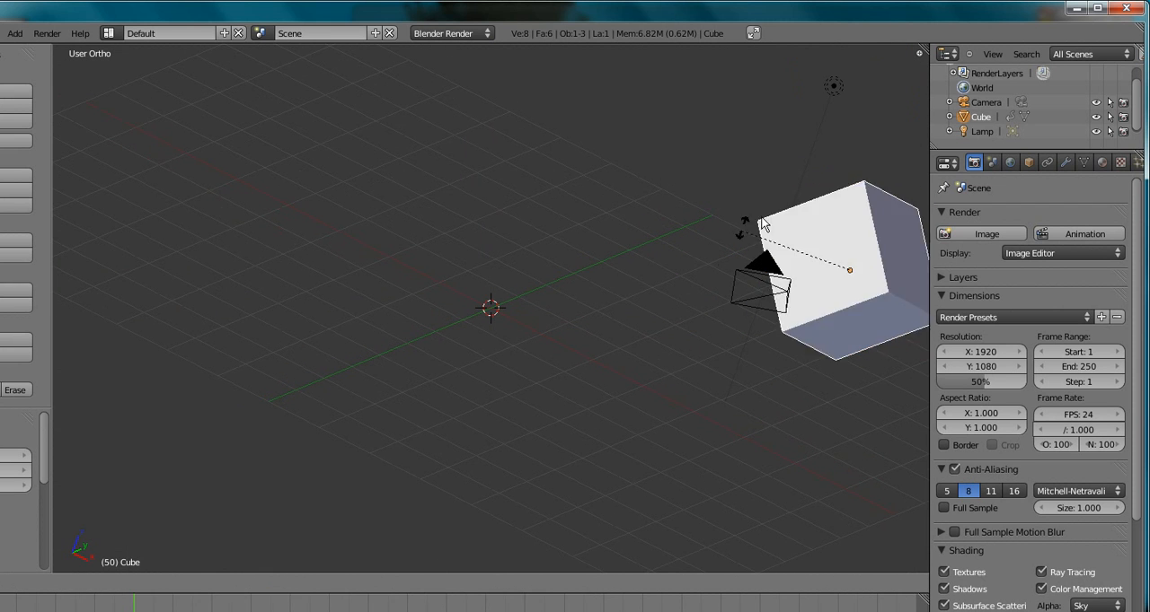
pyautogui.click(876, 219)
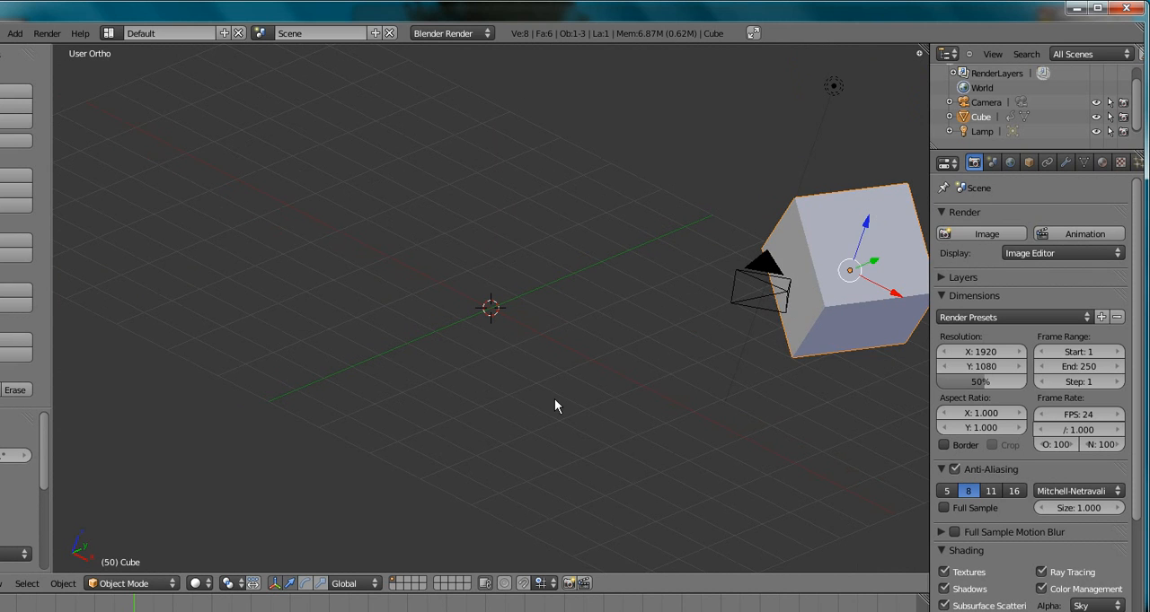
pyautogui.moveTo(554, 398); pyautogui.dragTo(600, 387, button='middle')
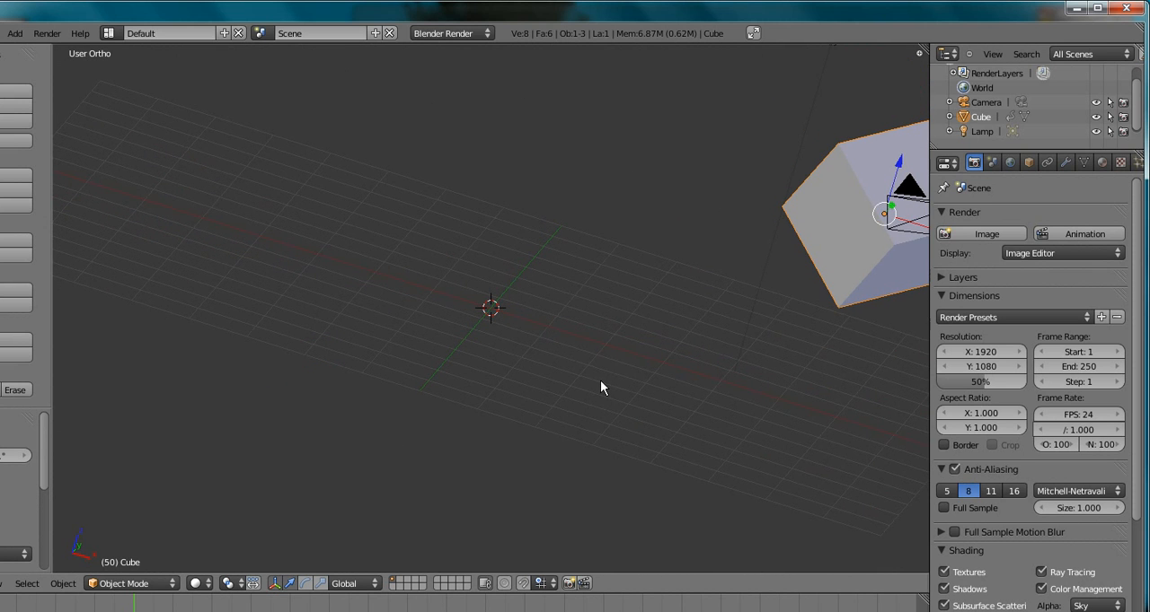
pyautogui.press('i')
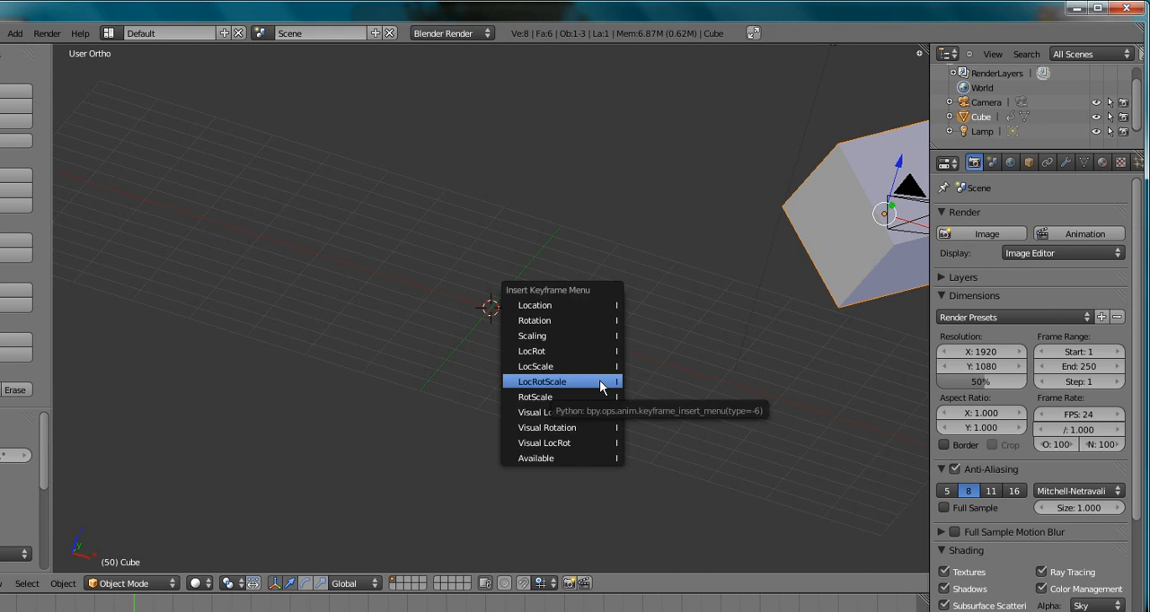
pyautogui.click(600, 385)
# - Return to frame 1, play the cube's animation past the frame 50 keyframe, and stop playback
pyautogui.click(315, 566)
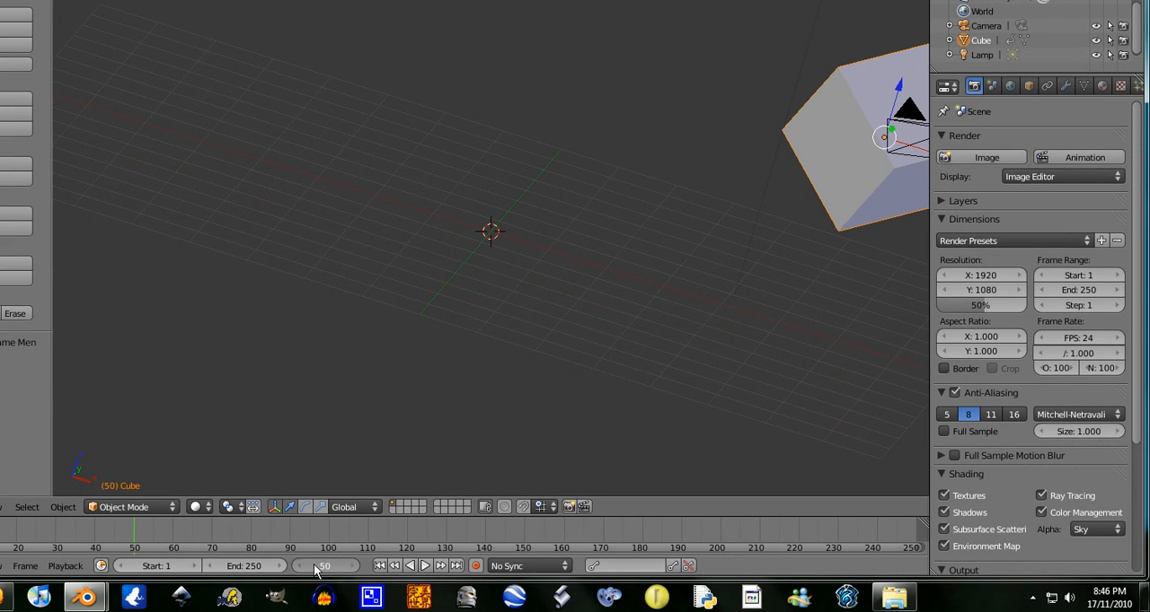
pyautogui.write('1')
pyautogui.press('Return')
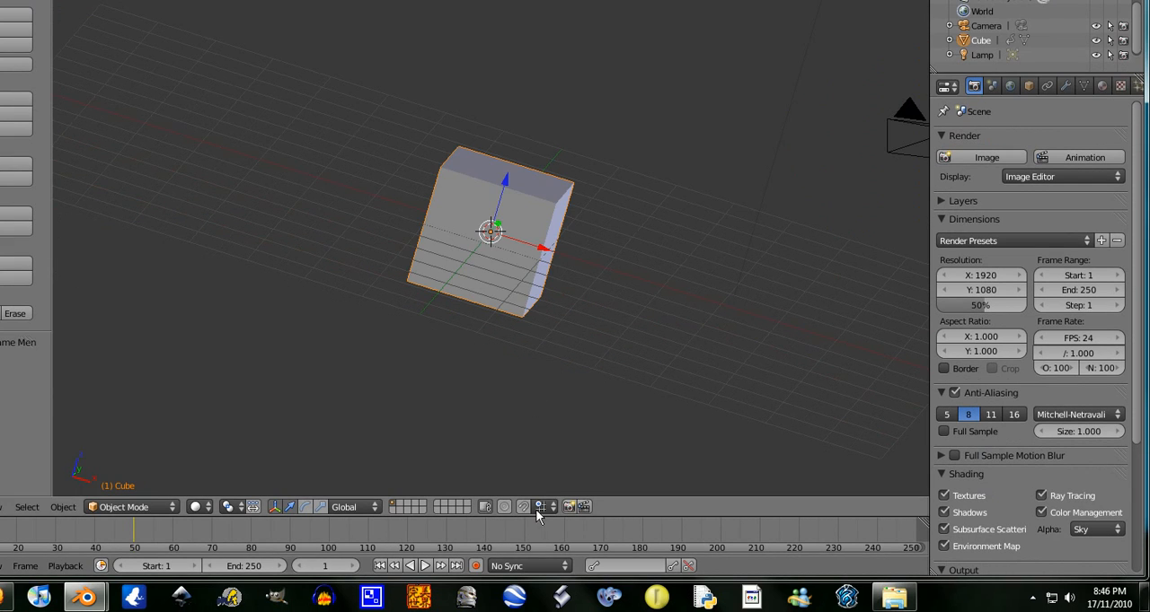
pyautogui.click(425, 566)
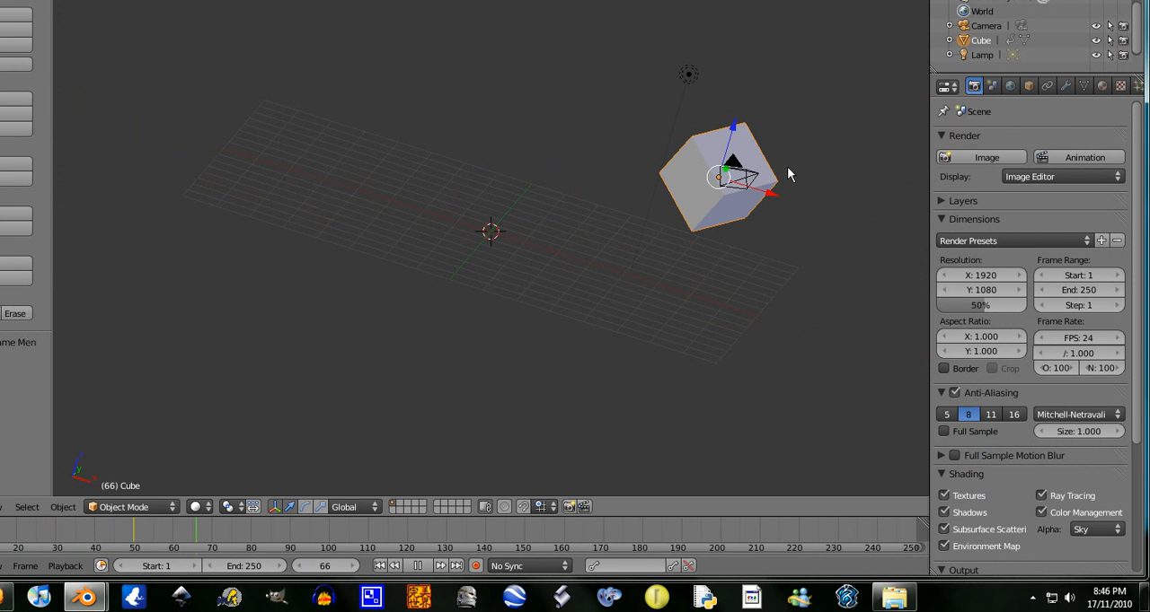
pyautogui.click(417, 565)
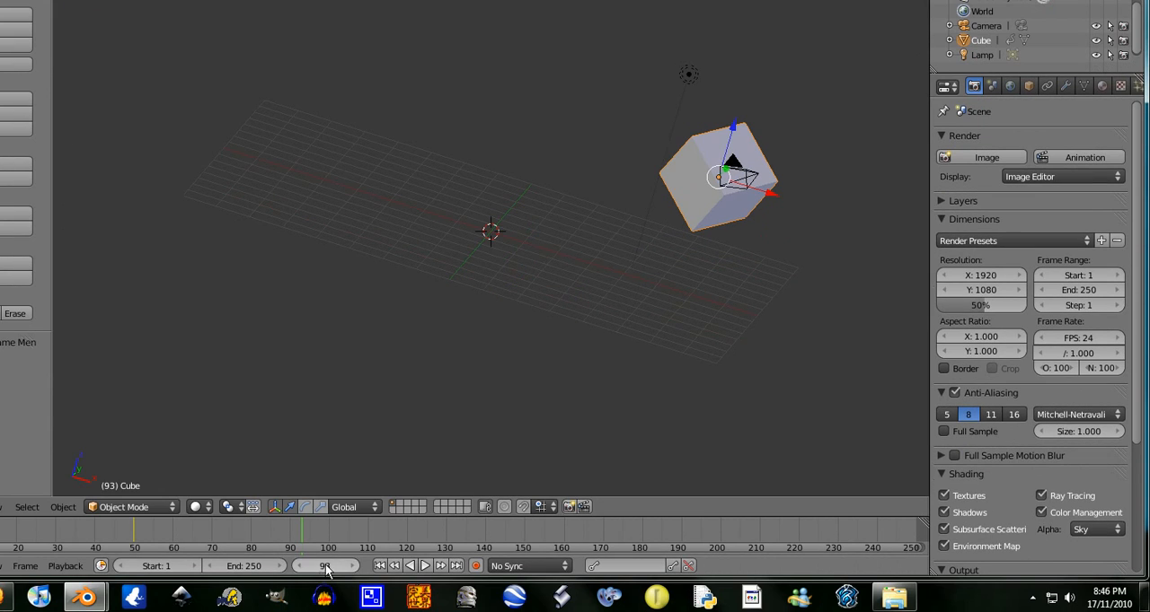
# - Set the current frame to 100 and move the cube across to the negative X side of the grid
pyautogui.click(325, 567)
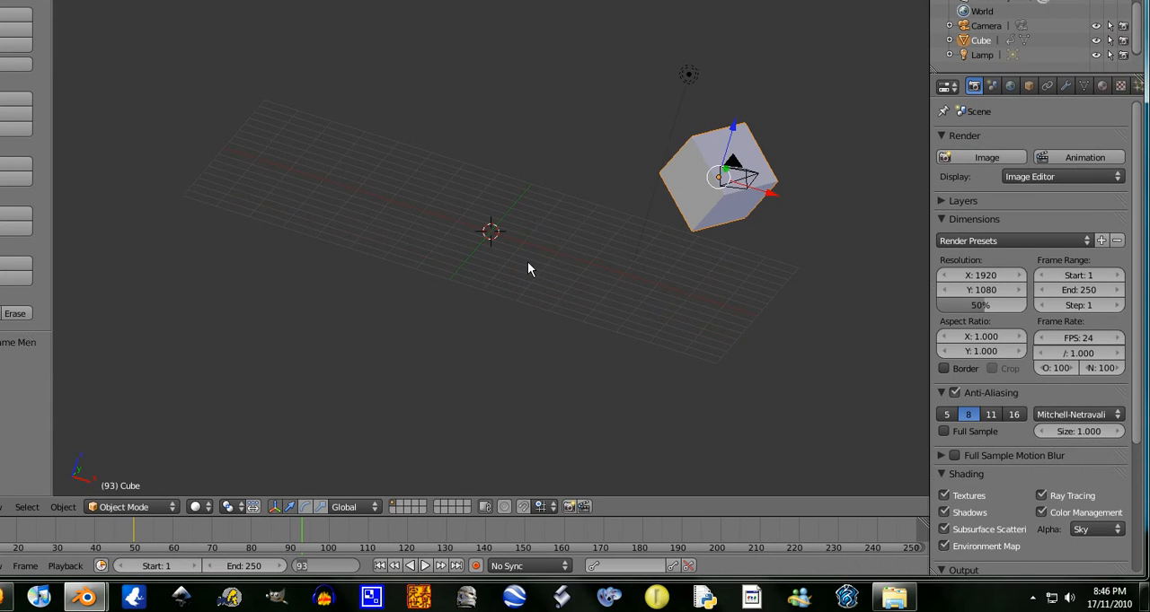
pyautogui.write('50')
pyautogui.press('Return')
pyautogui.write('100')
pyautogui.press('Return')
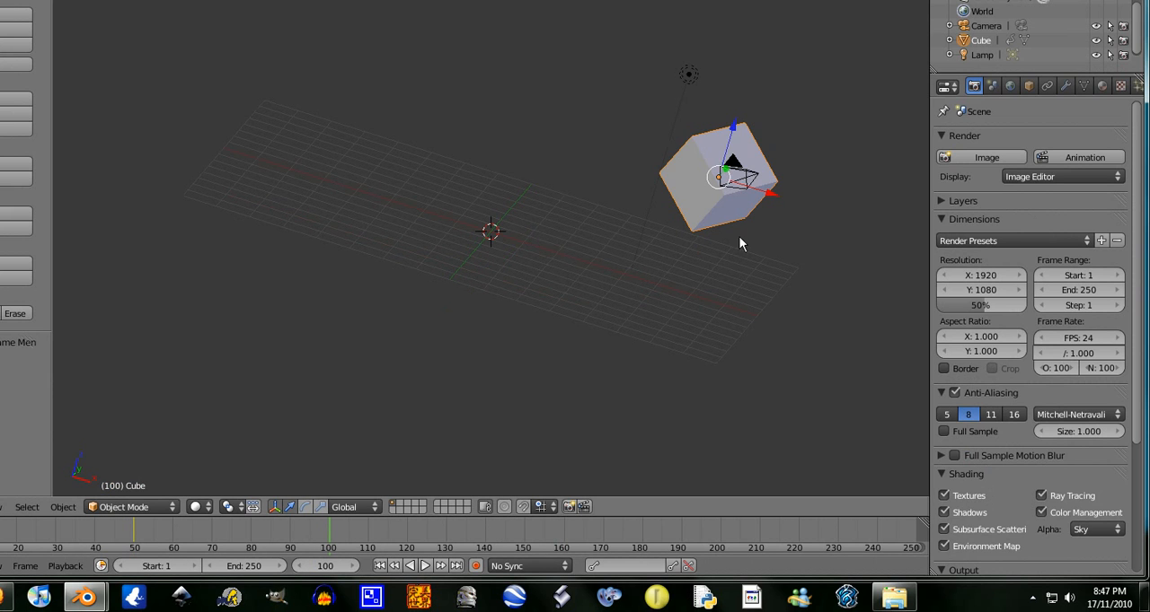
pyautogui.press('g')
pyautogui.click(377, 263)
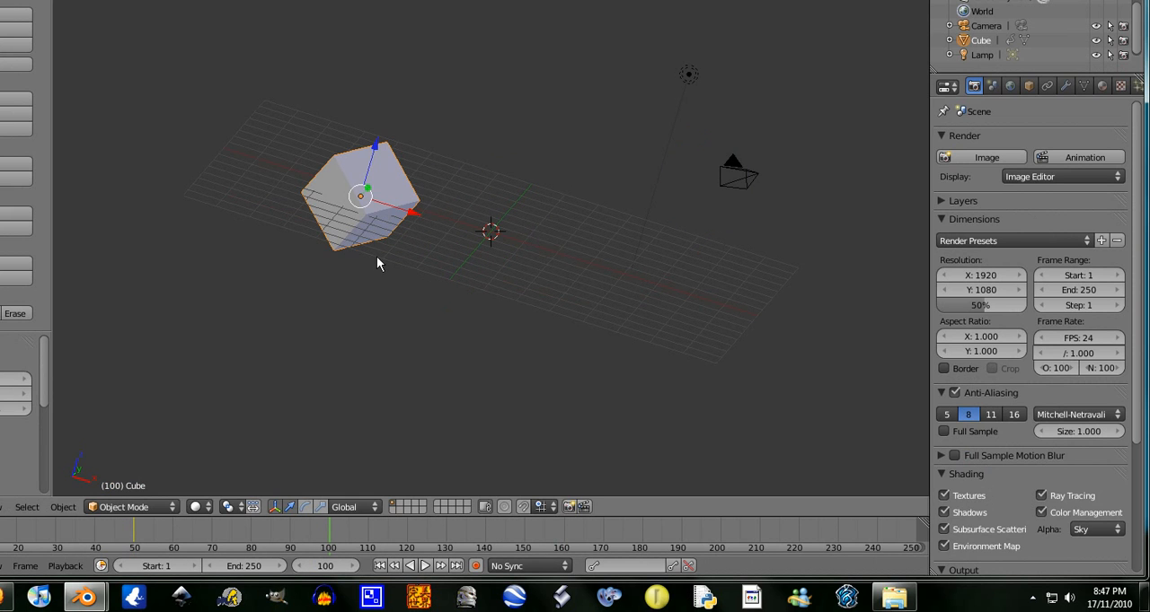
# - Rotate the cube and scale it up to about three times its size, recording the pose with a LocRotScale keyframe at frame 100
pyautogui.press('r')
pyautogui.click(445, 149)
pyautogui.press('s')
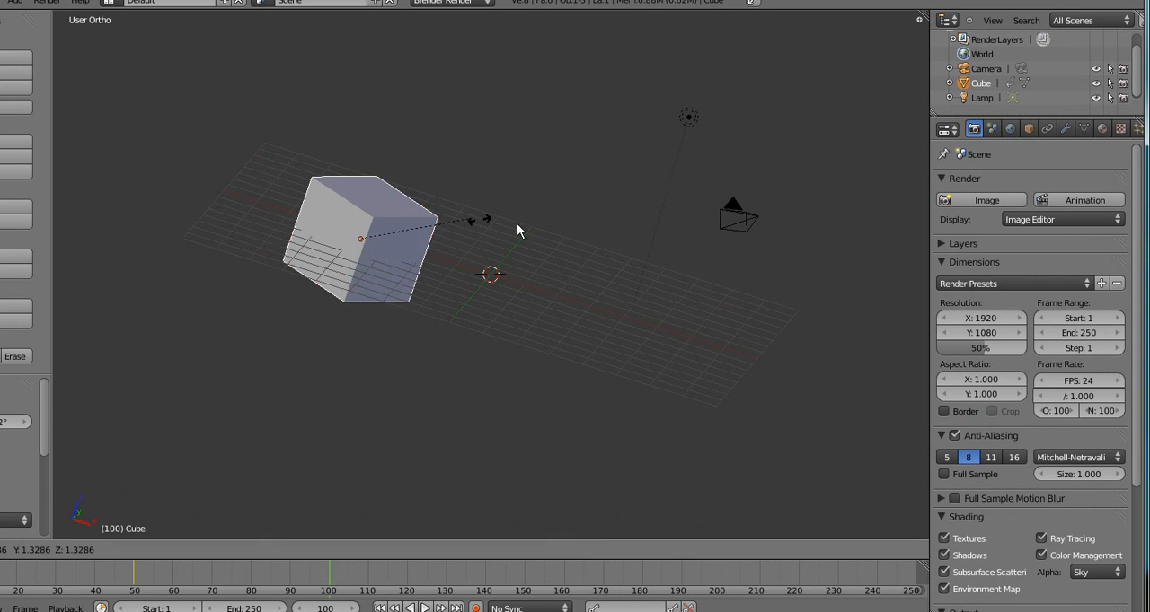
pyautogui.click(603, 229)
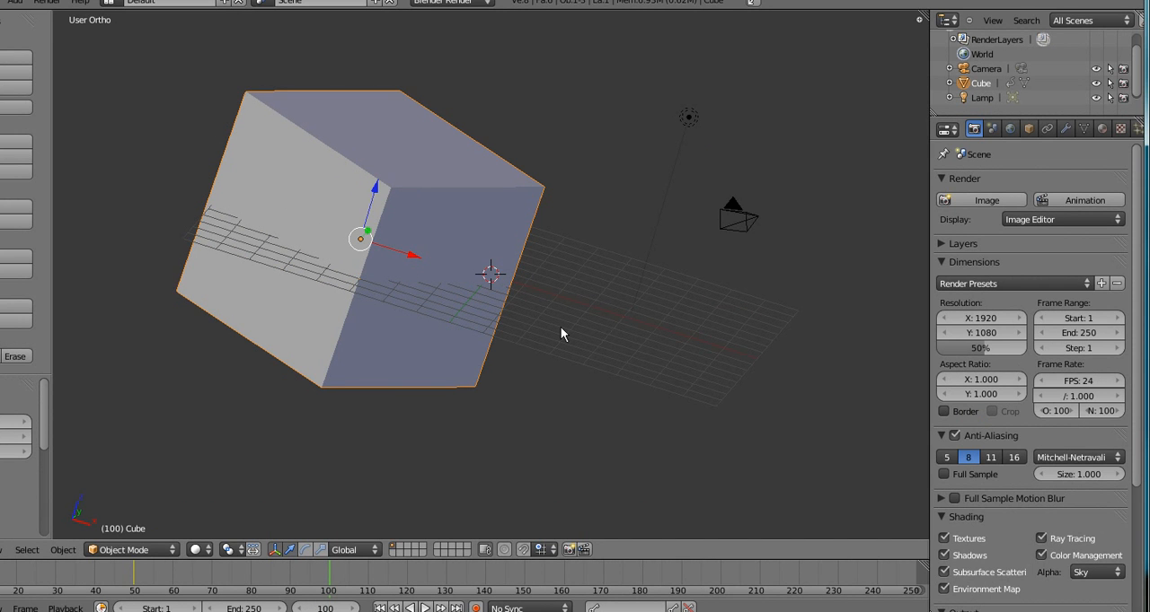
pyautogui.press('i')
pyautogui.click(561, 329)
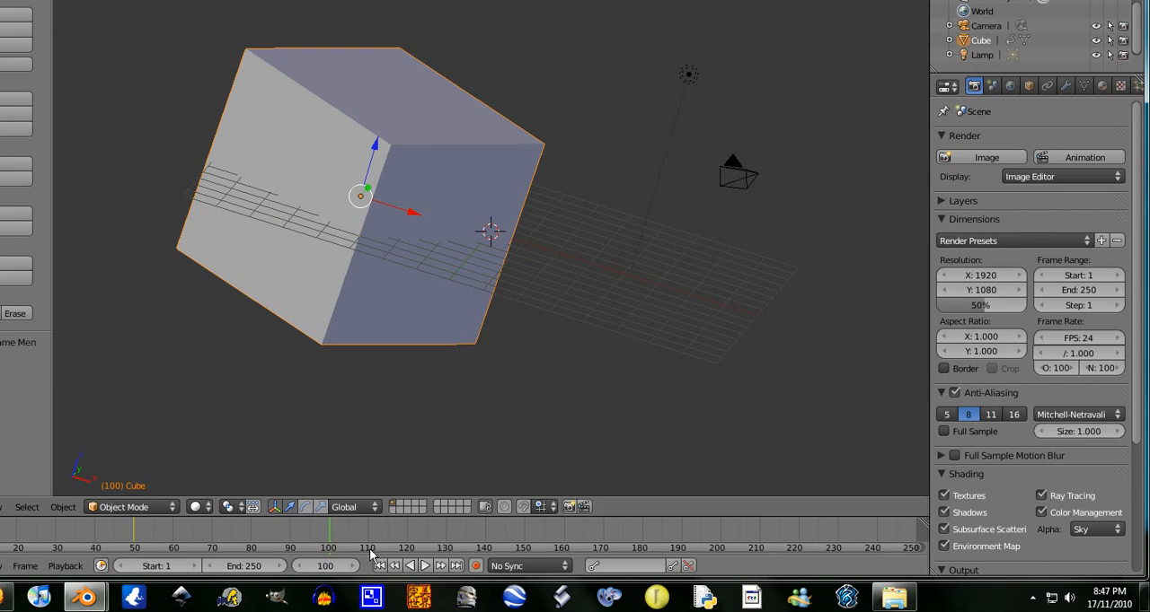
# - Play the animation again from frame 1 to preview the motion through the keyframes at frames 50 and 100
pyautogui.click(346, 566)
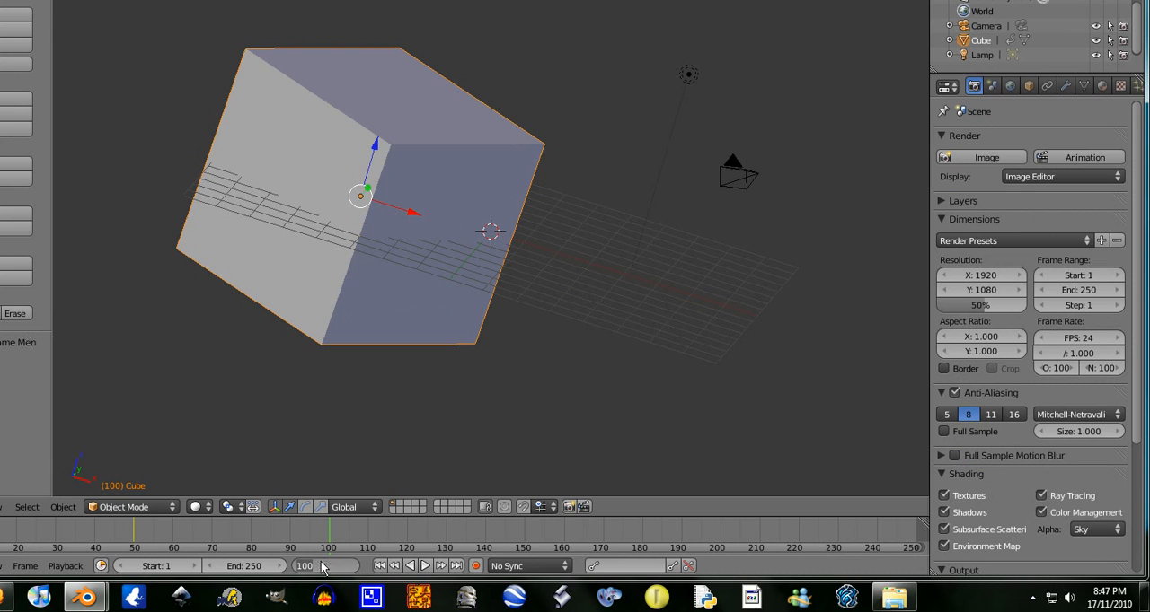
pyautogui.write('1')
pyautogui.press('Return')
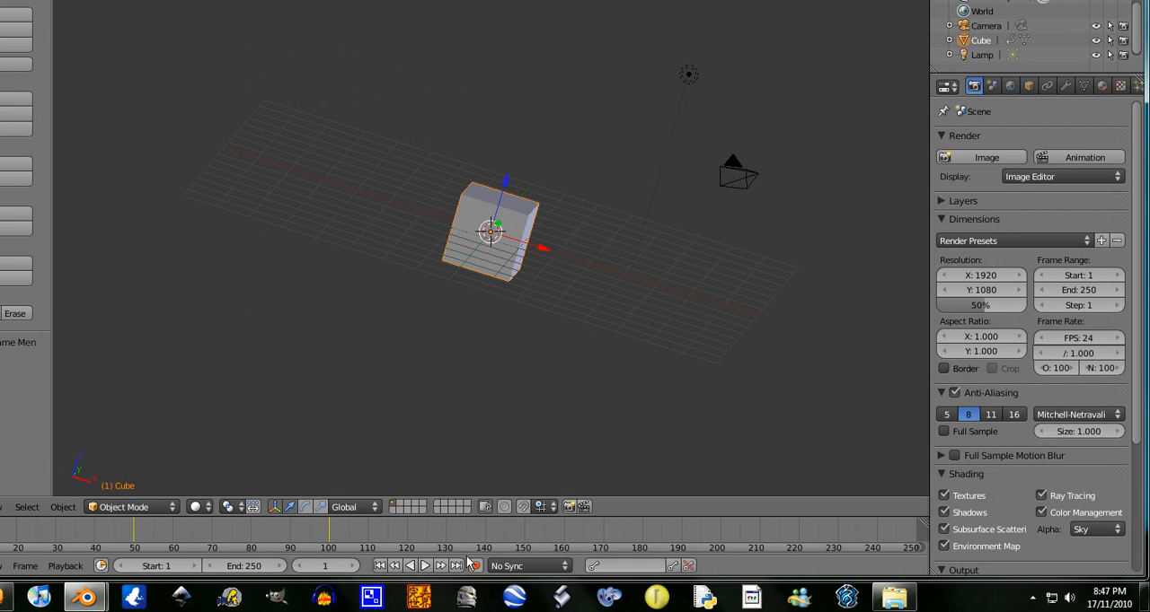
pyautogui.click(424, 568)
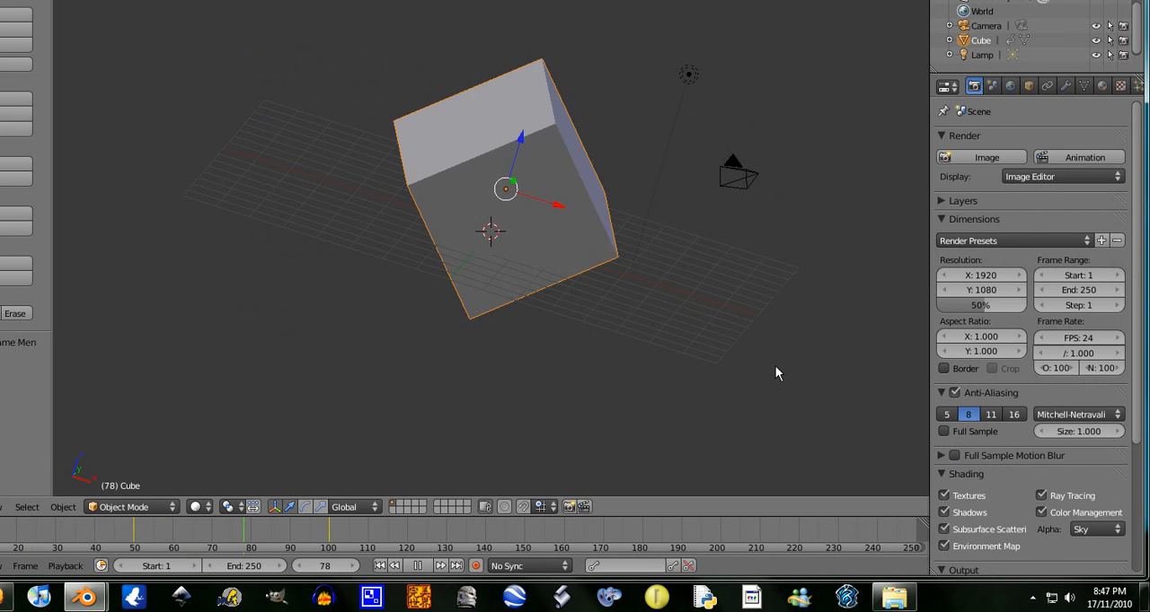
# - Stop the animation playback and return to frame 1
pyautogui.click(417, 566)
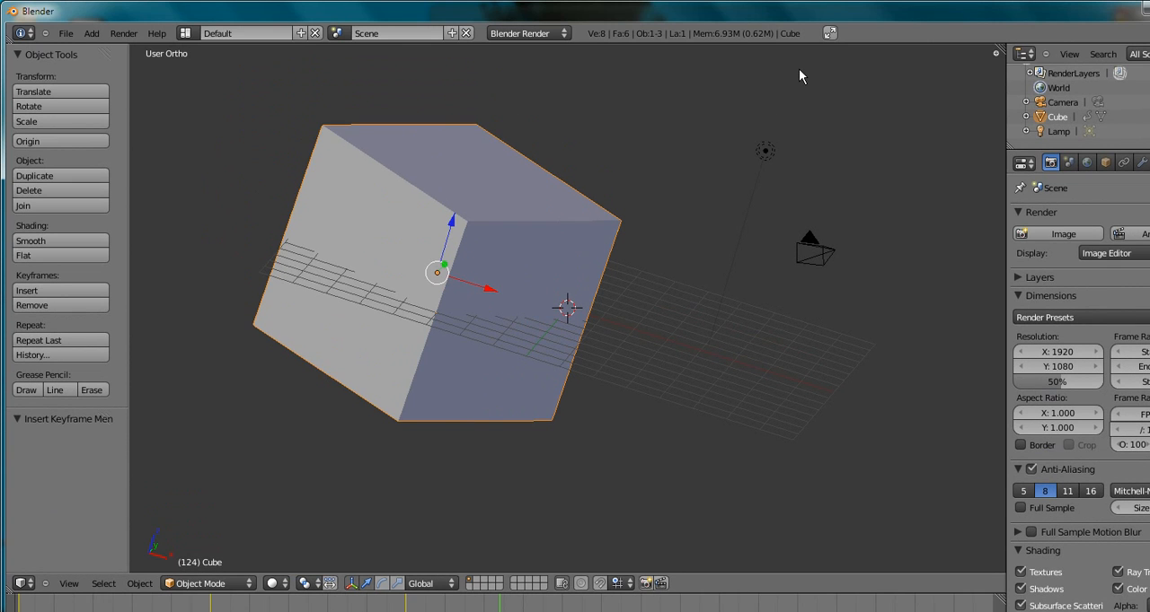
pyautogui.hotkey('shift', 'Left')
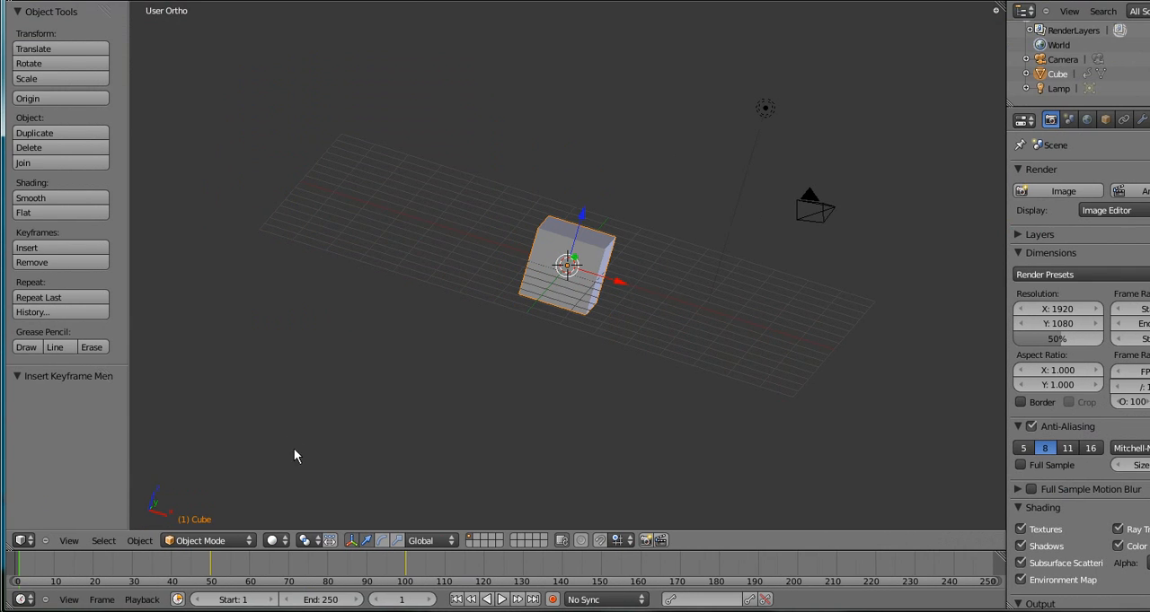
pyautogui.scroll(2, 638, 323)
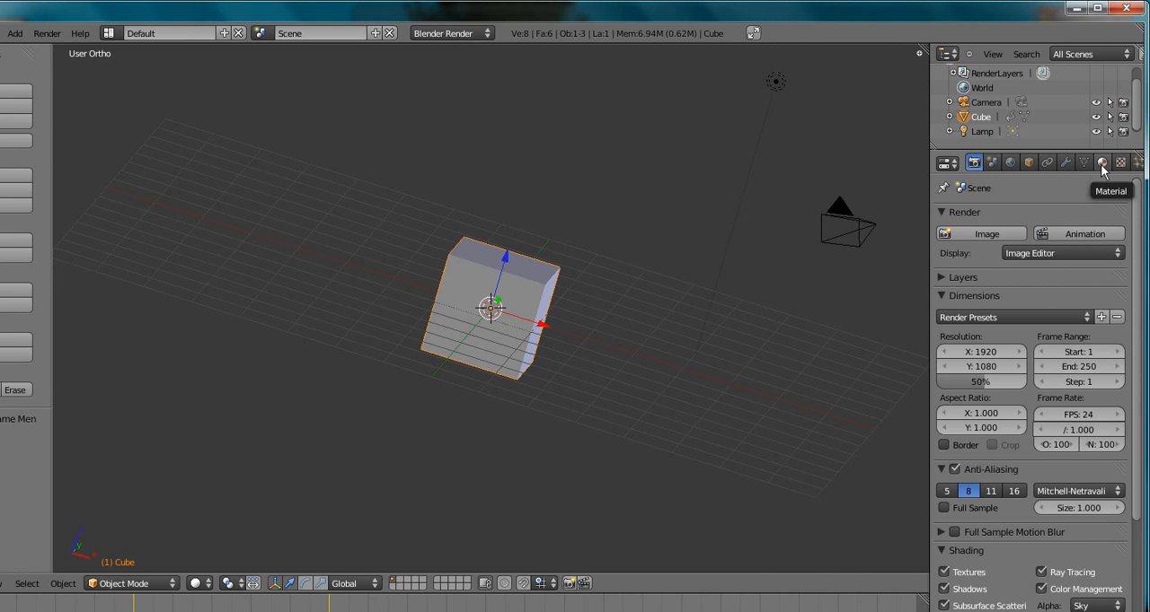
# - Change the diffuse colour of the cube's material to magenta
pyautogui.click(1101, 164)
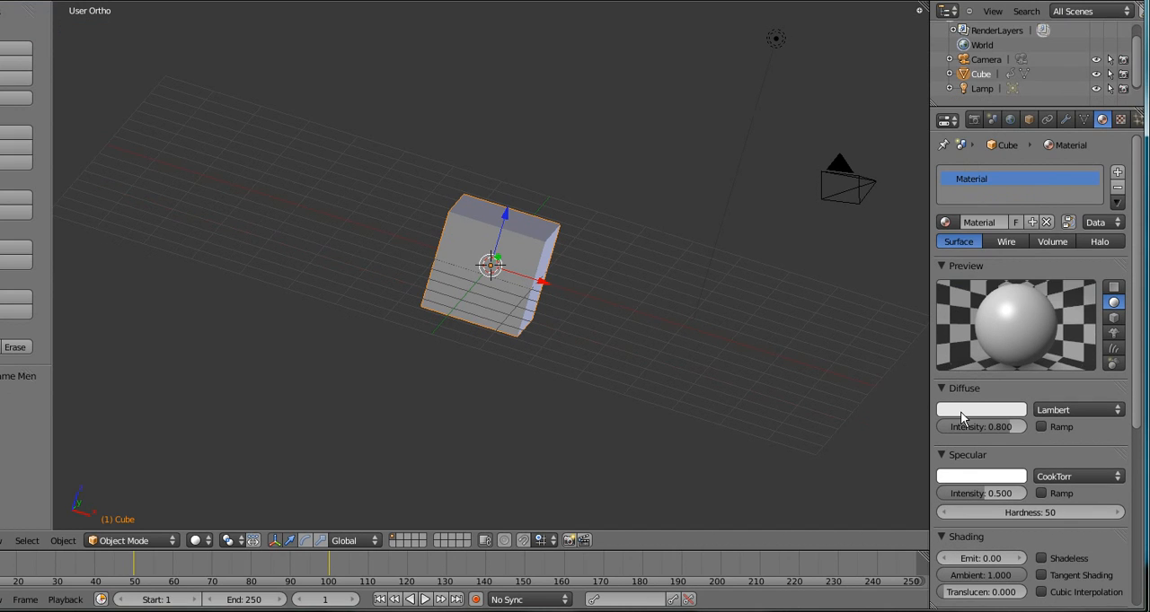
pyautogui.click(960, 455)
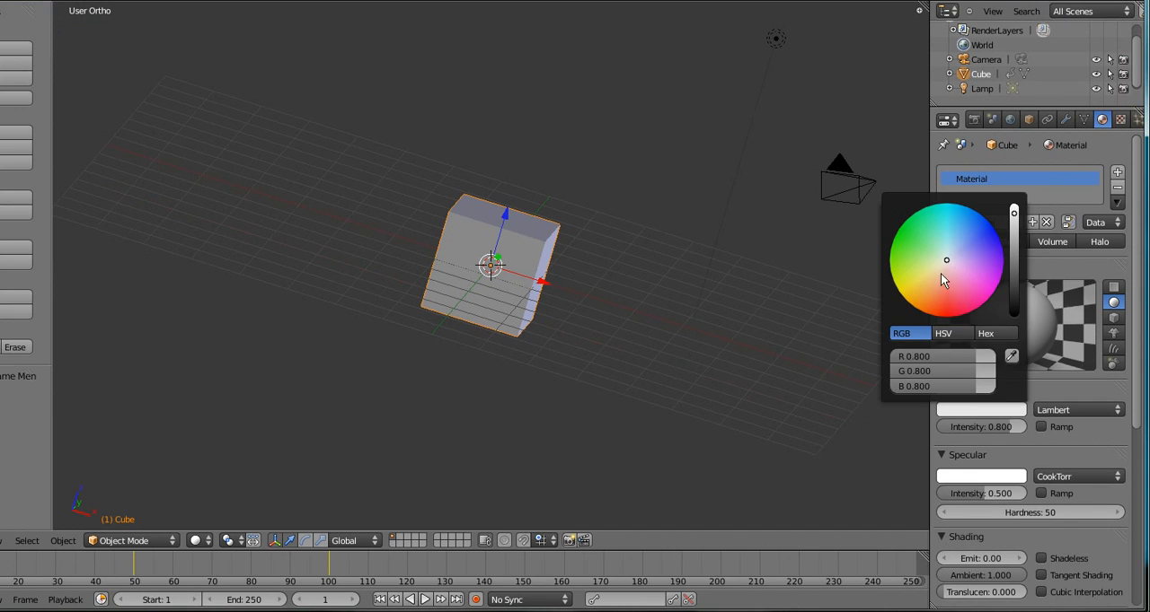
pyautogui.click(938, 335)
pyautogui.moveTo(939, 322); pyautogui.dragTo(1106, 321)
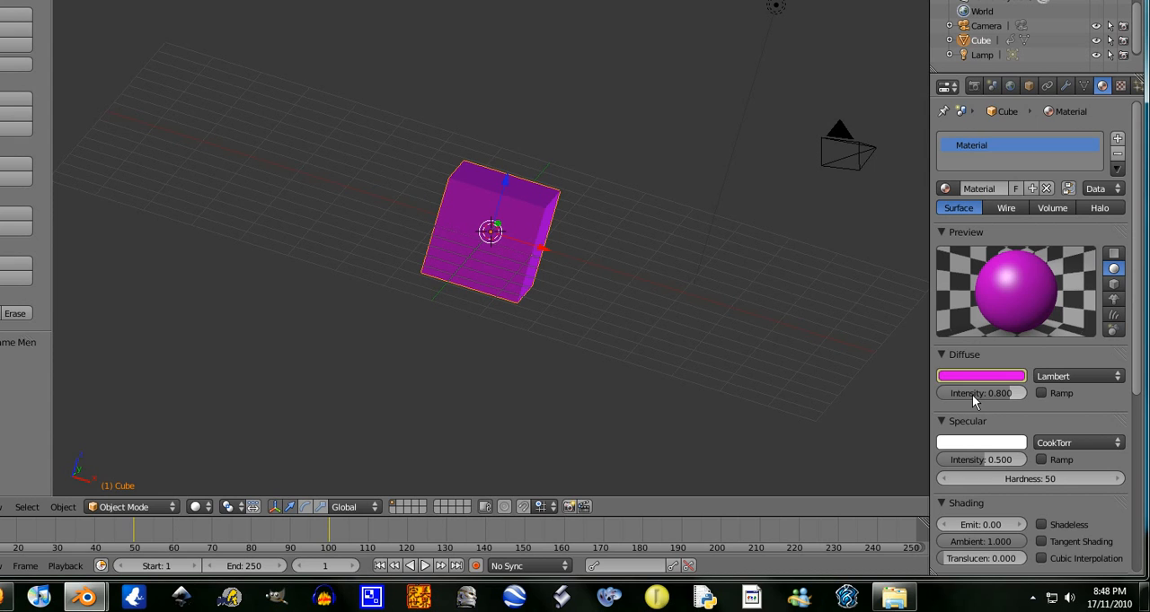
# - Keyframe the material's diffuse colour, diffuse intensity, specular colour and specular intensity at frame 1
pyautogui.press('i')
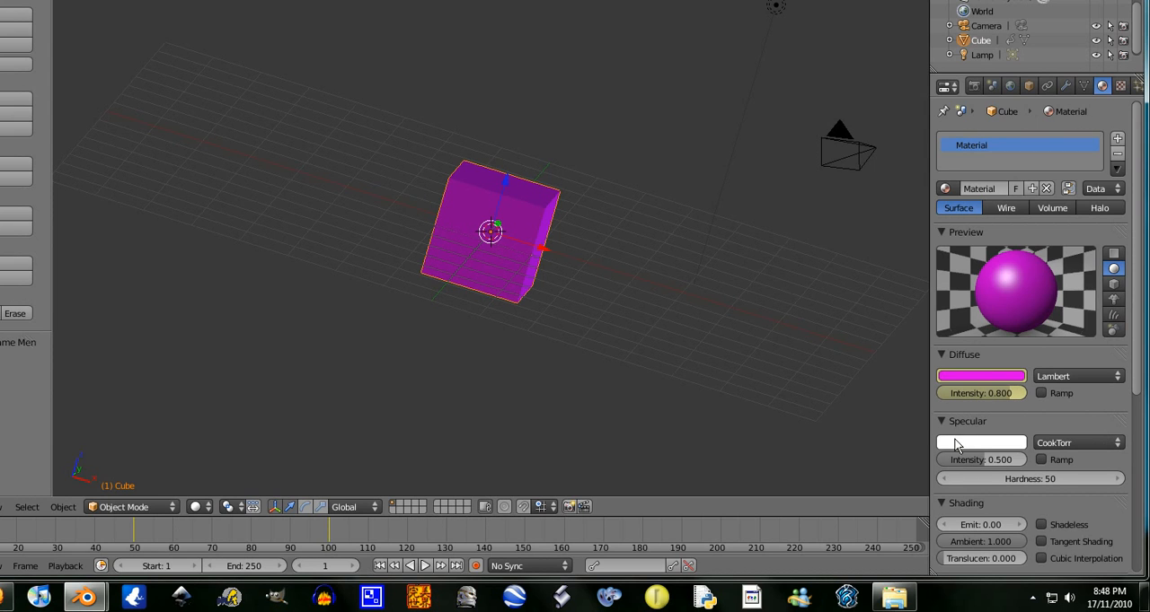
pyautogui.press('i')
pyautogui.press('i')
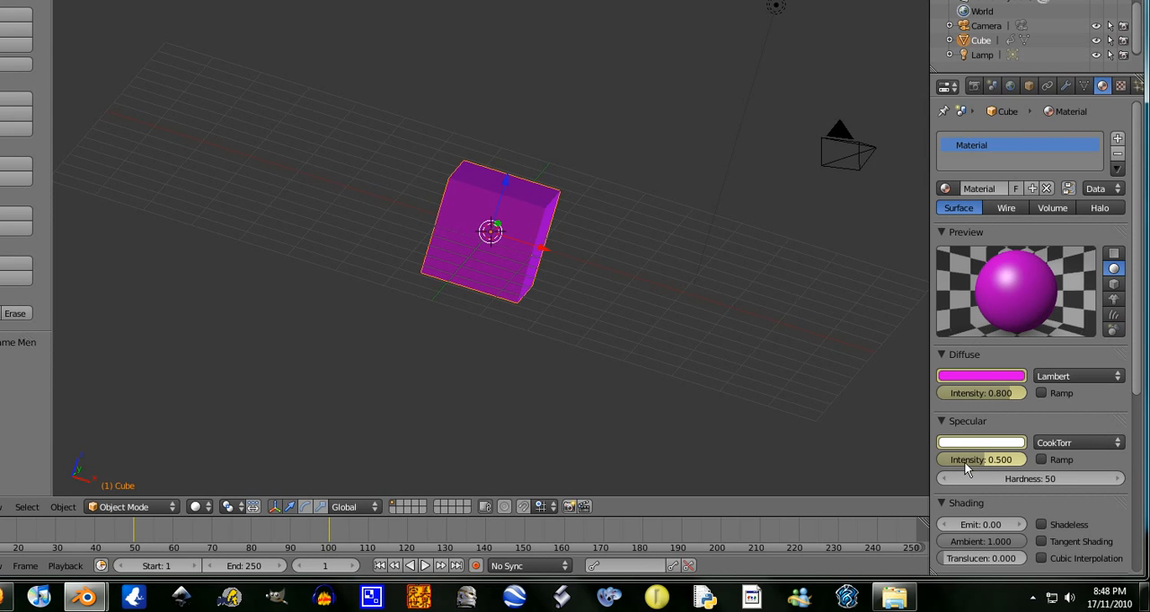
pyautogui.scroll(-8, 1028, 444)
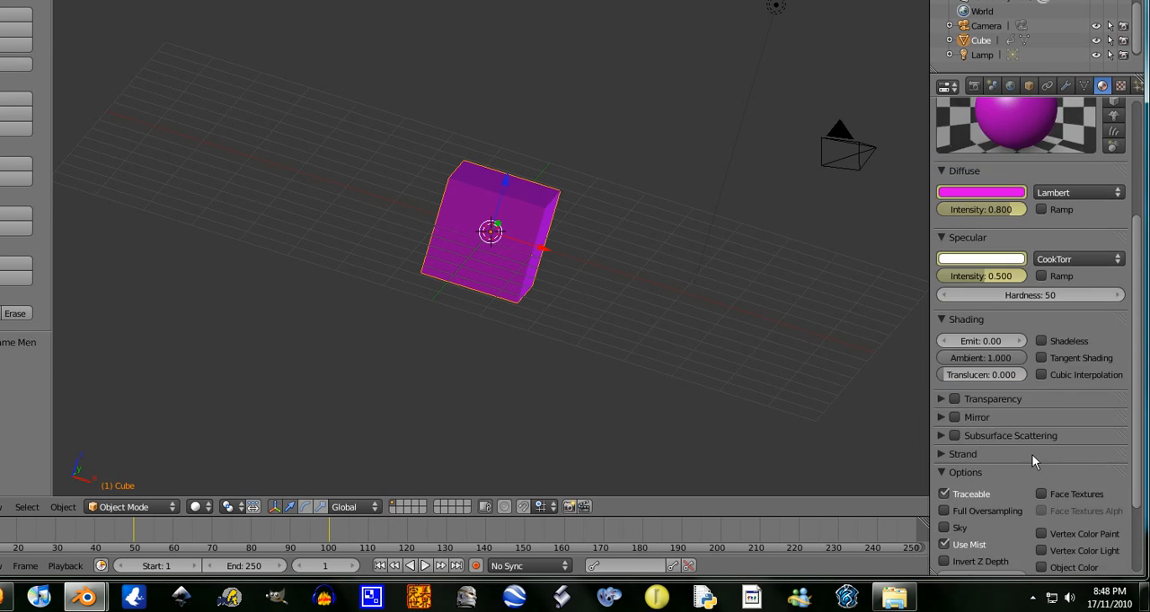
pyautogui.scroll(7, 1029, 452)
pyautogui.scroll(1, 1006, 445)
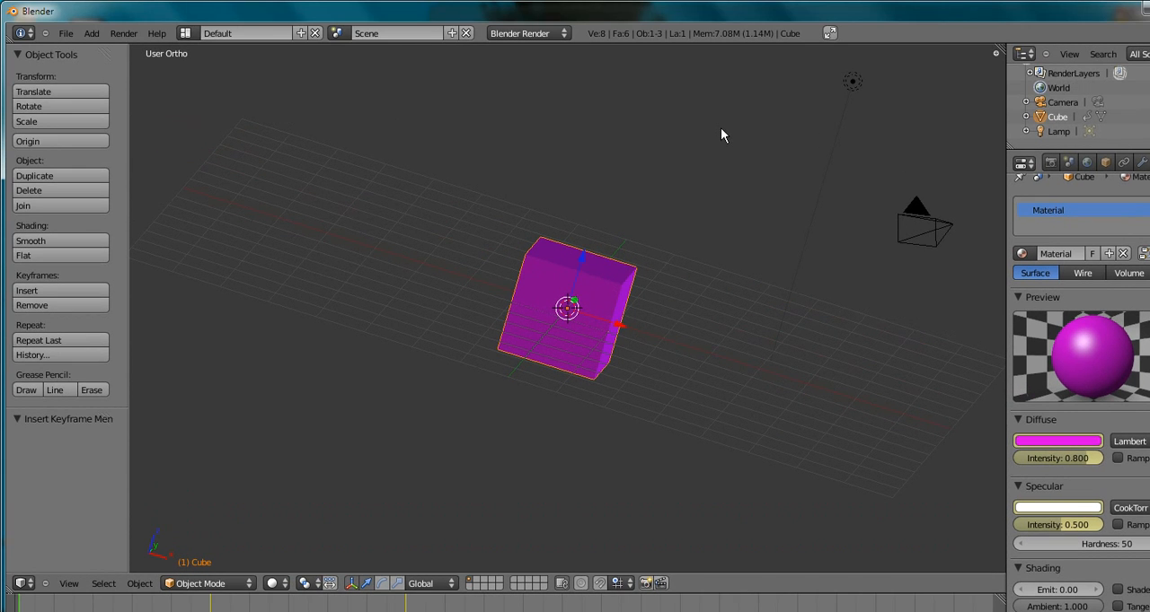
# - Go to the keyframe at frame 50, change the material's diffuse colour to green and keyframe it
pyautogui.press('Up')
pyautogui.click(981, 441)
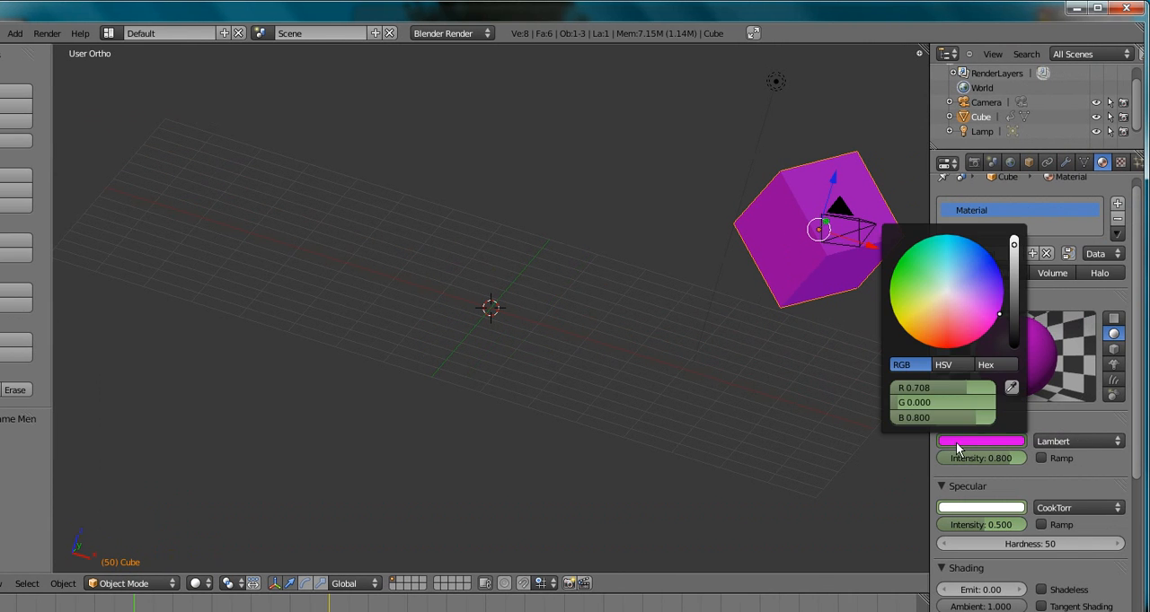
pyautogui.moveTo(936, 345); pyautogui.dragTo(546, 141)
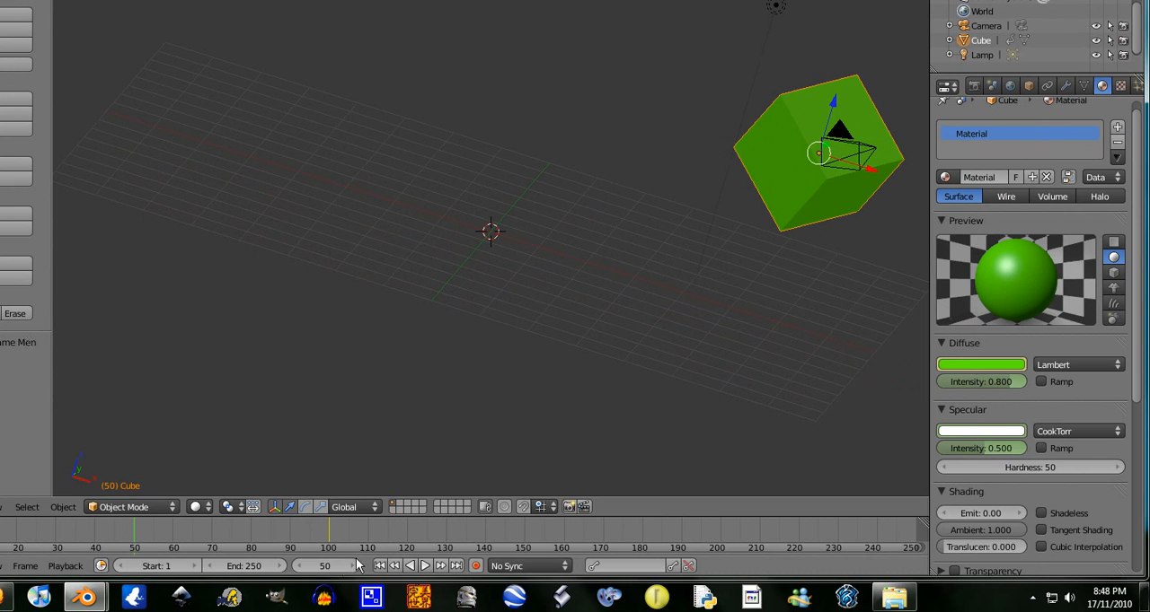
# - Set the current frame to 100, keyframe the material's diffuse colour as orange, and return to frame 1
pyautogui.write('100')
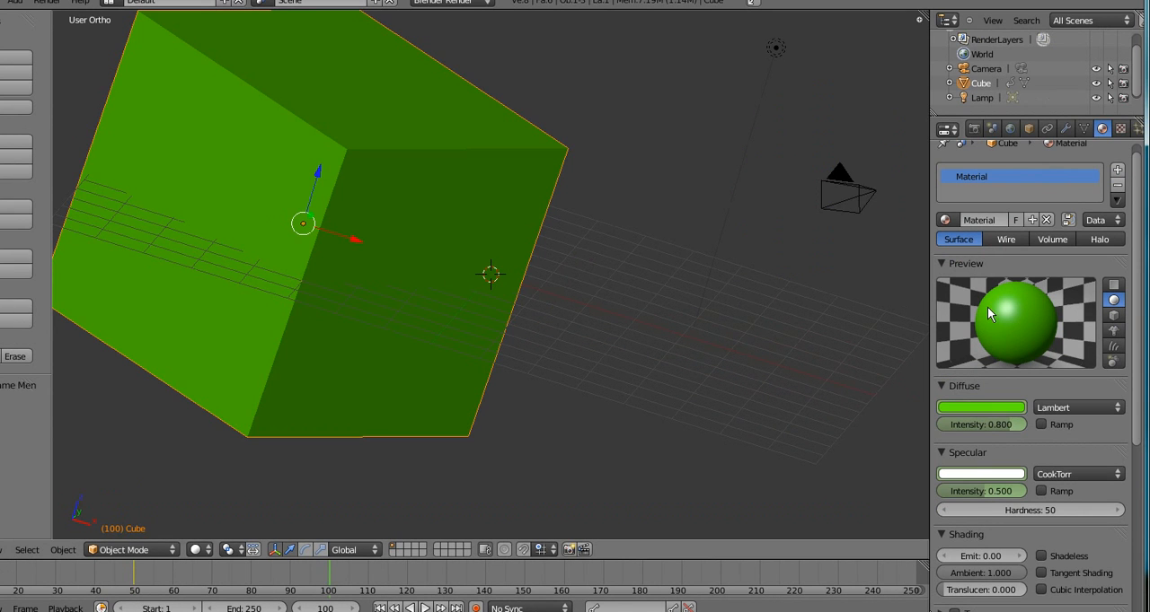
pyautogui.click(970, 407)
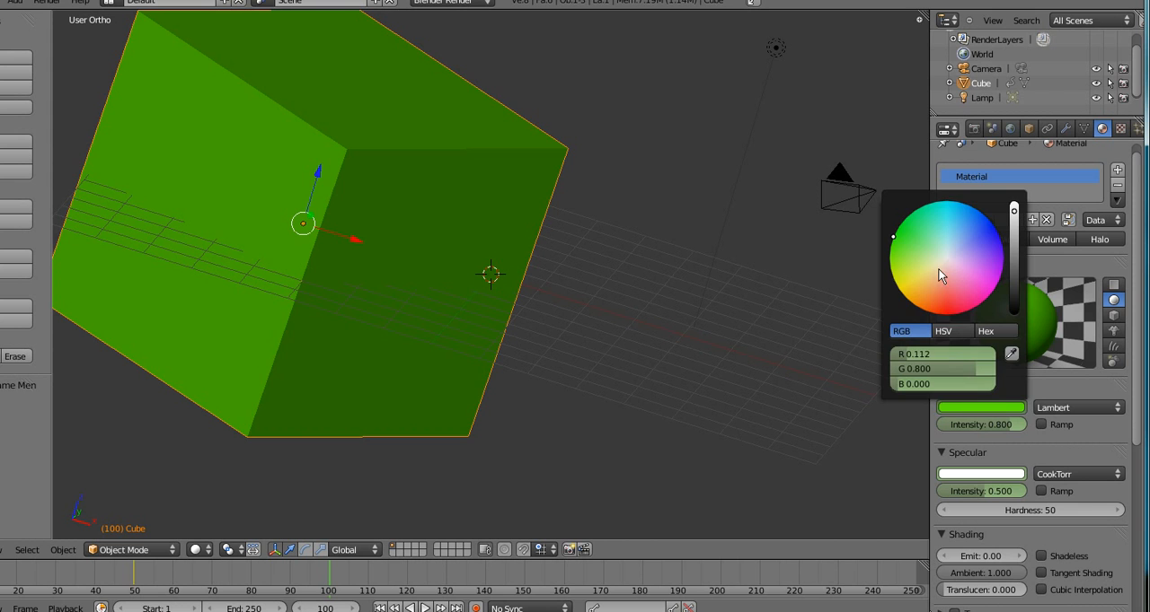
pyautogui.moveTo(938, 269); pyautogui.dragTo(1048, 112)
pyautogui.moveTo(1048, 153); pyautogui.dragTo(893, 458)
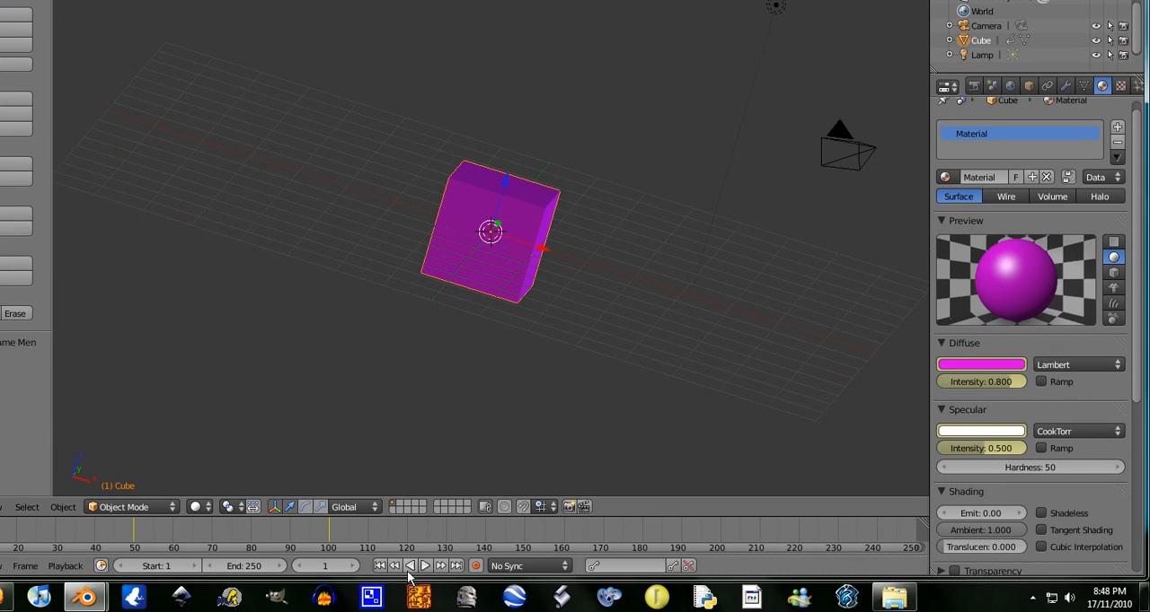
# - Play the animation from frame 1 past frame 100 to preview the colour changes, and stop it
pyautogui.click(424, 567)
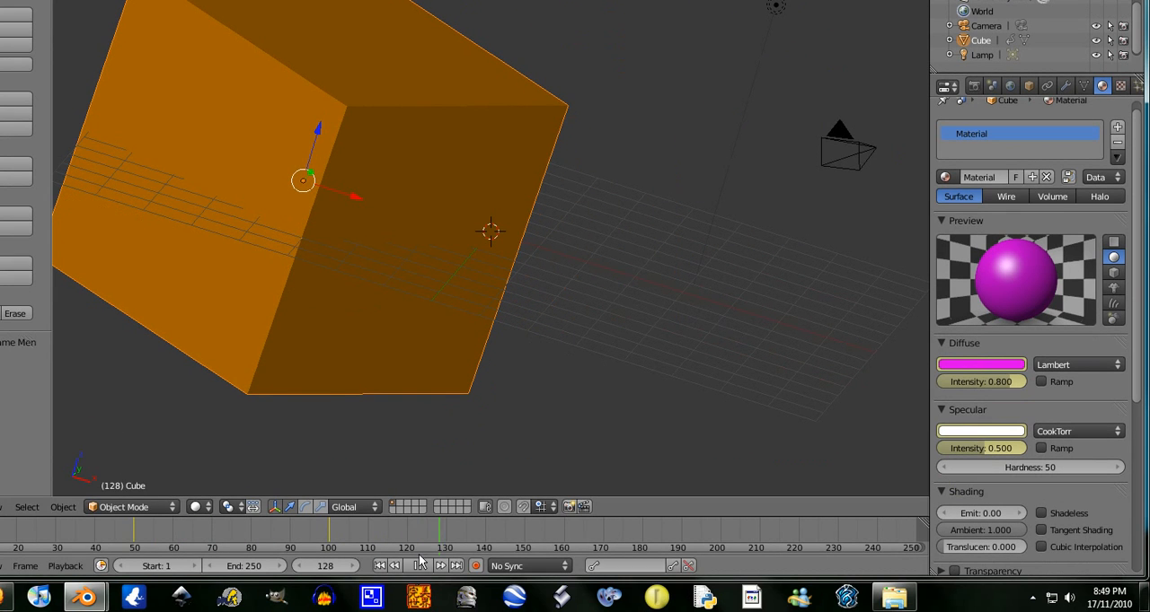
pyautogui.click(420, 565)
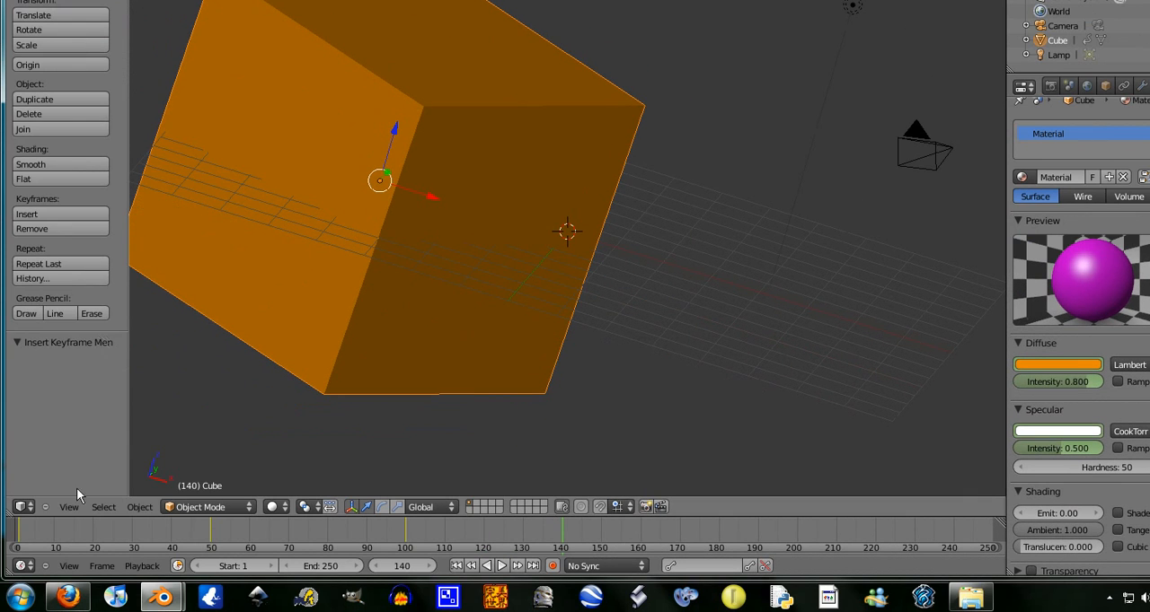
# - Switch the 3D view to the front orthographic view and return to frame 1
pyautogui.click(70, 507)
pyautogui.click(80, 426)
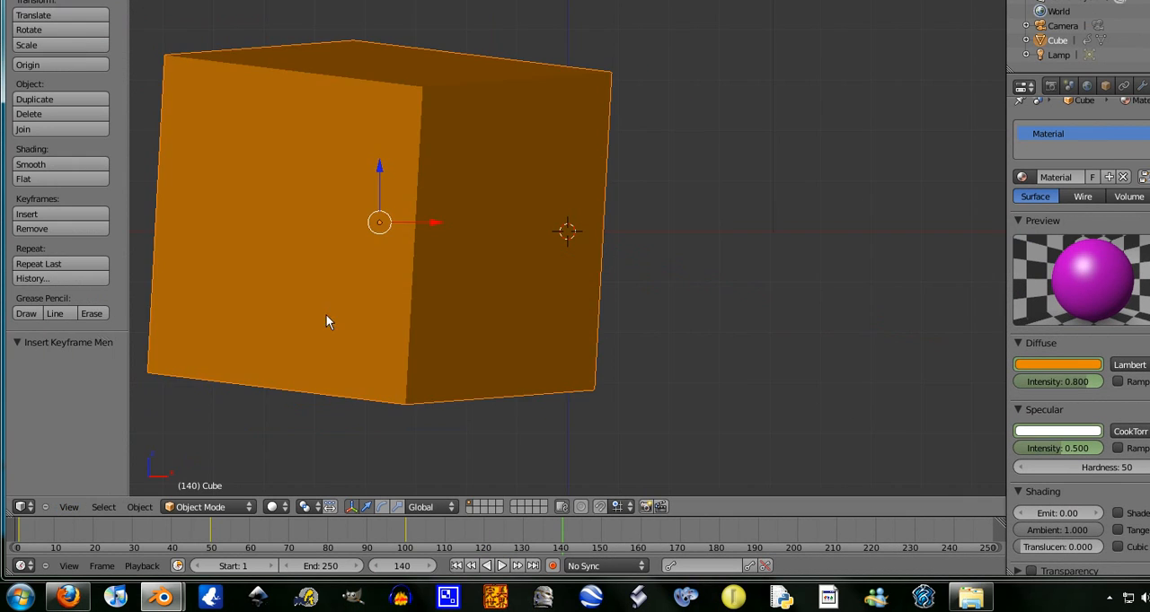
pyautogui.scroll(-7, 499, 276)
pyautogui.scroll(6, 505, 279)
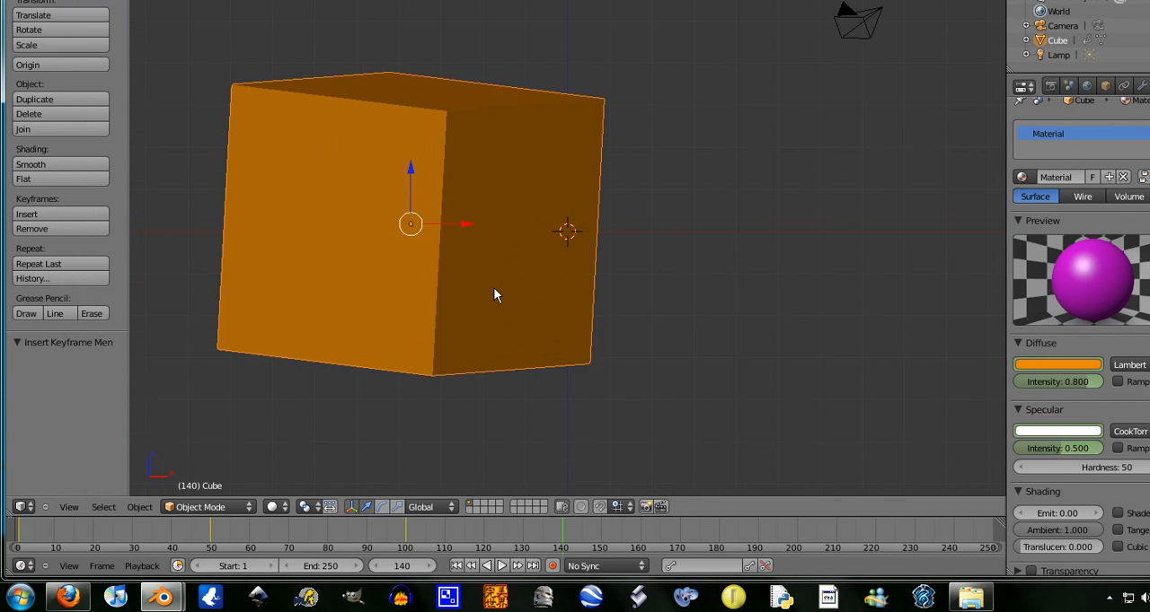
pyautogui.scroll(1, 493, 296)
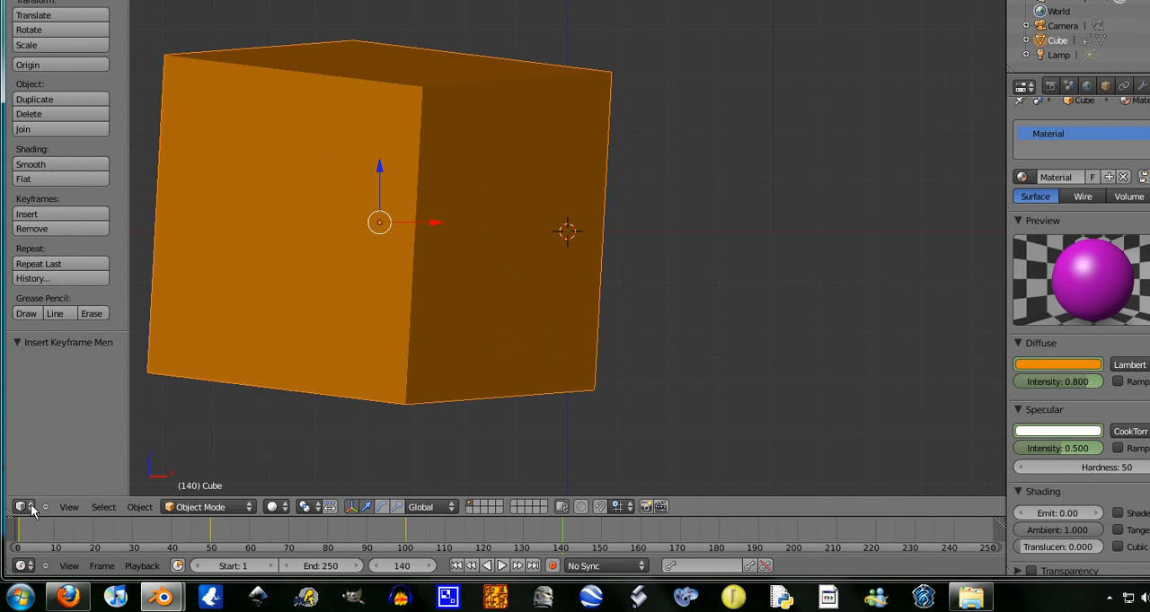
pyautogui.scroll(-5, 633, 251)
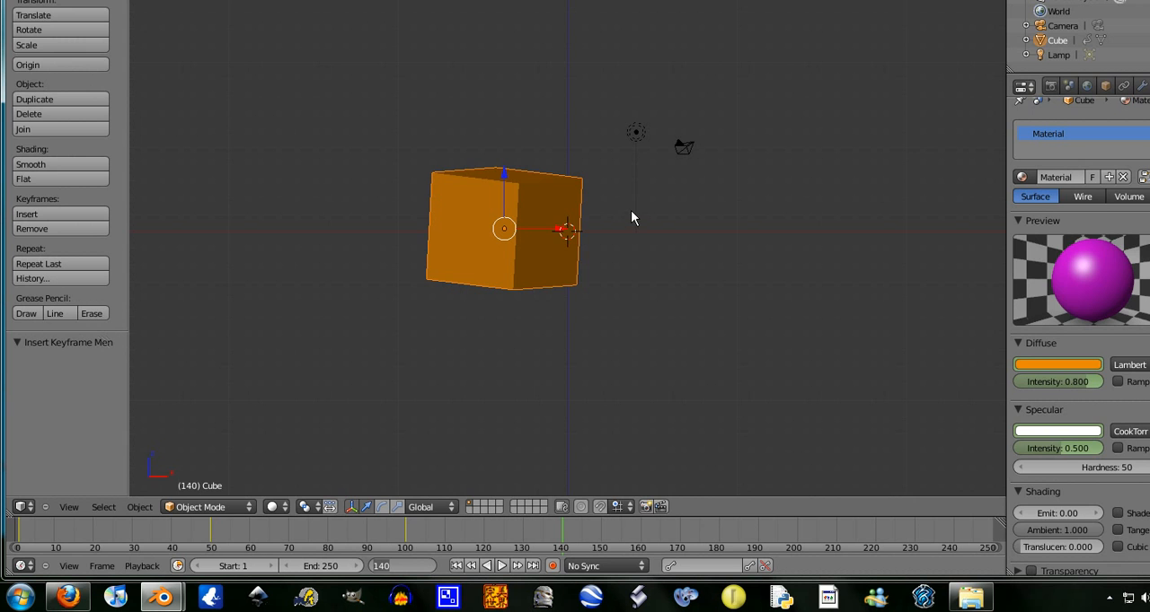
pyautogui.hotkey('shift', 'Left')
pyautogui.scroll(3, 573, 231)
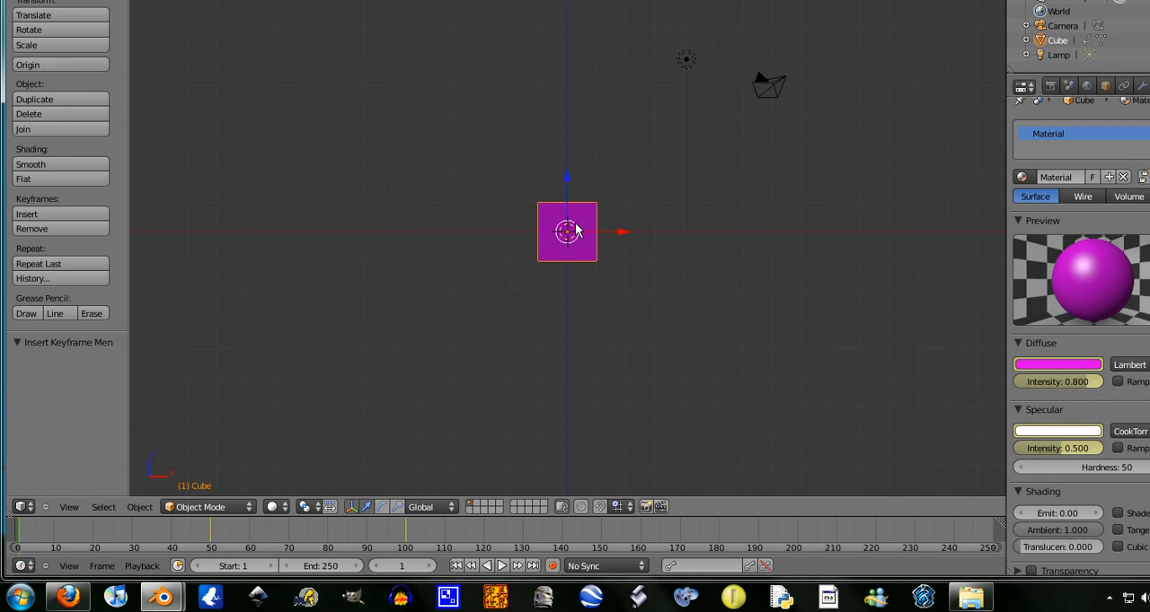
pyautogui.scroll(4, 574, 232)
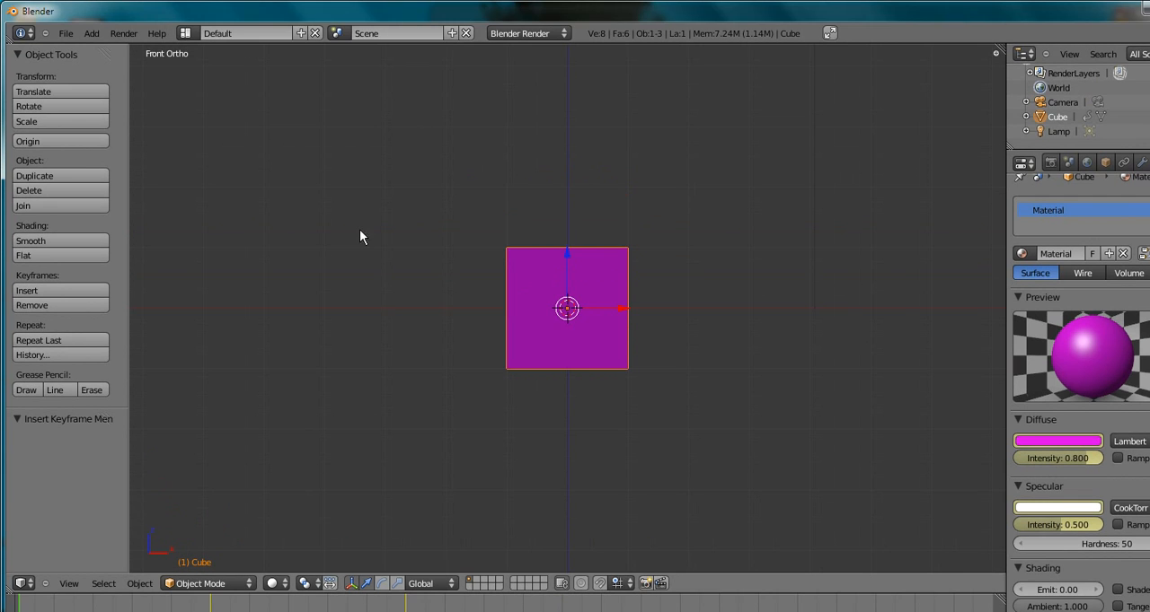
# - Scrub the timeline through frames 34 and 50 and back to frame 0 to inspect the cube's motion and colour changes
pyautogui.click(27, 585)
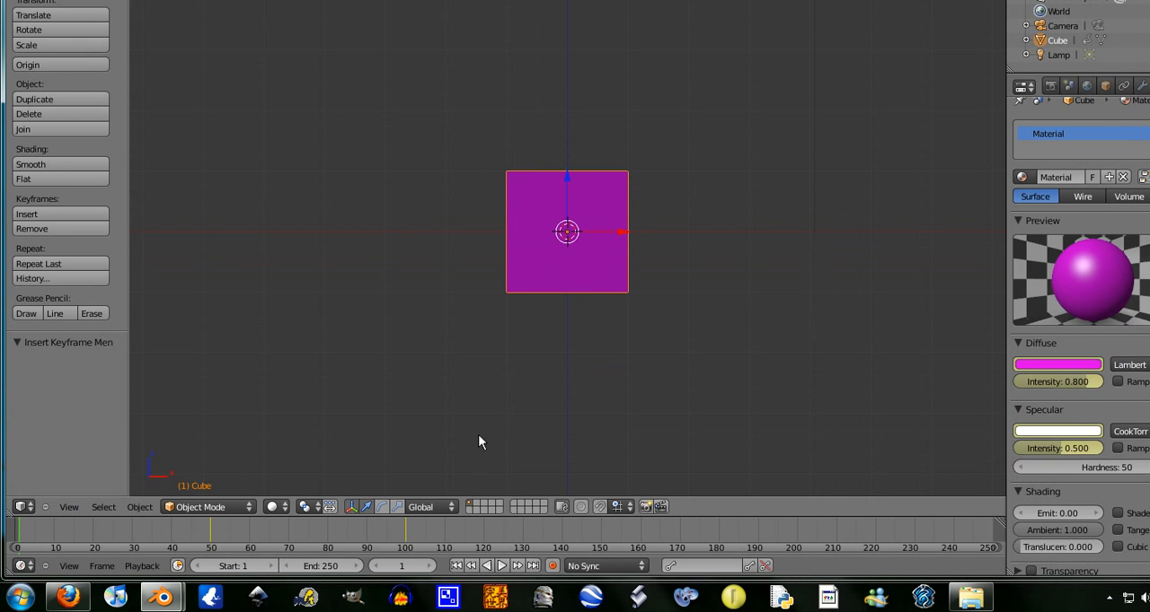
pyautogui.moveTo(234, 525); pyautogui.dragTo(149, 518)
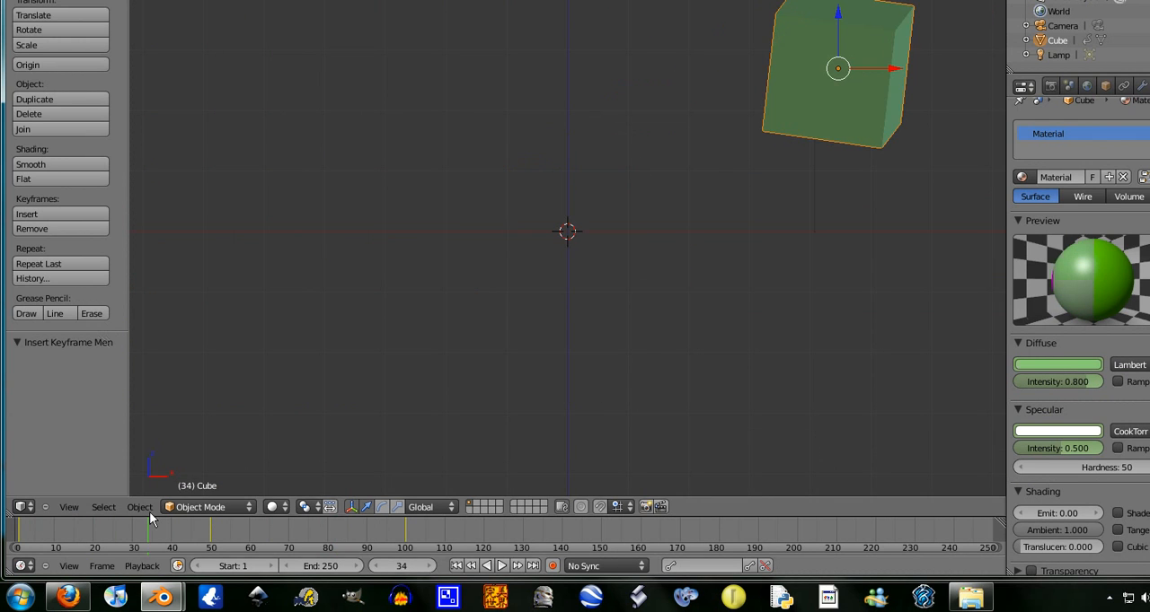
pyautogui.click(209, 529)
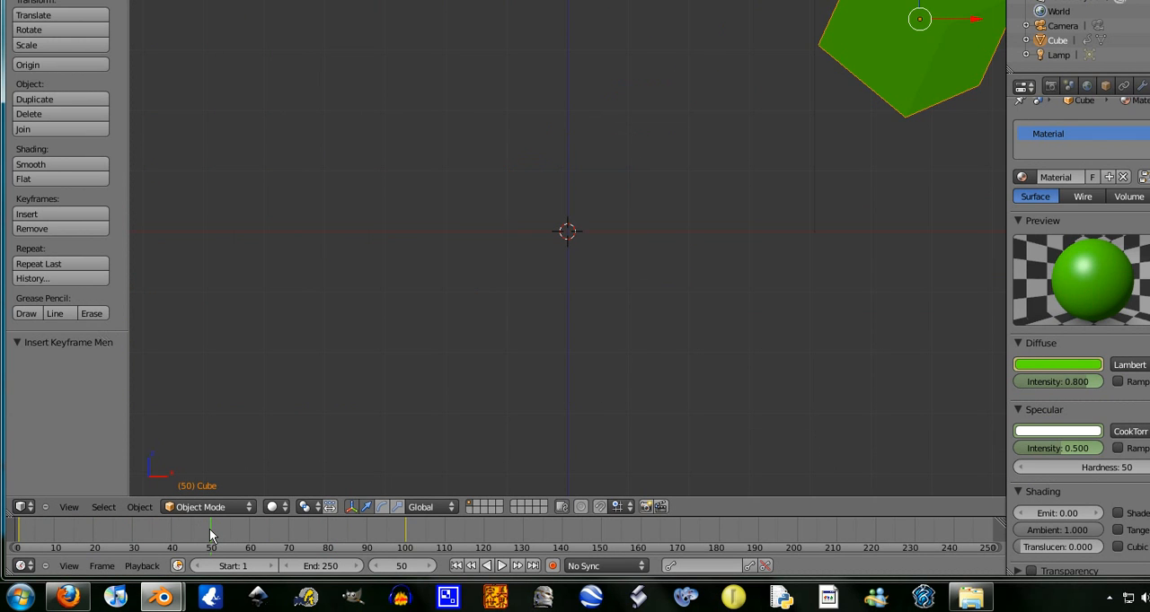
pyautogui.click(275, 540)
pyautogui.click(212, 543)
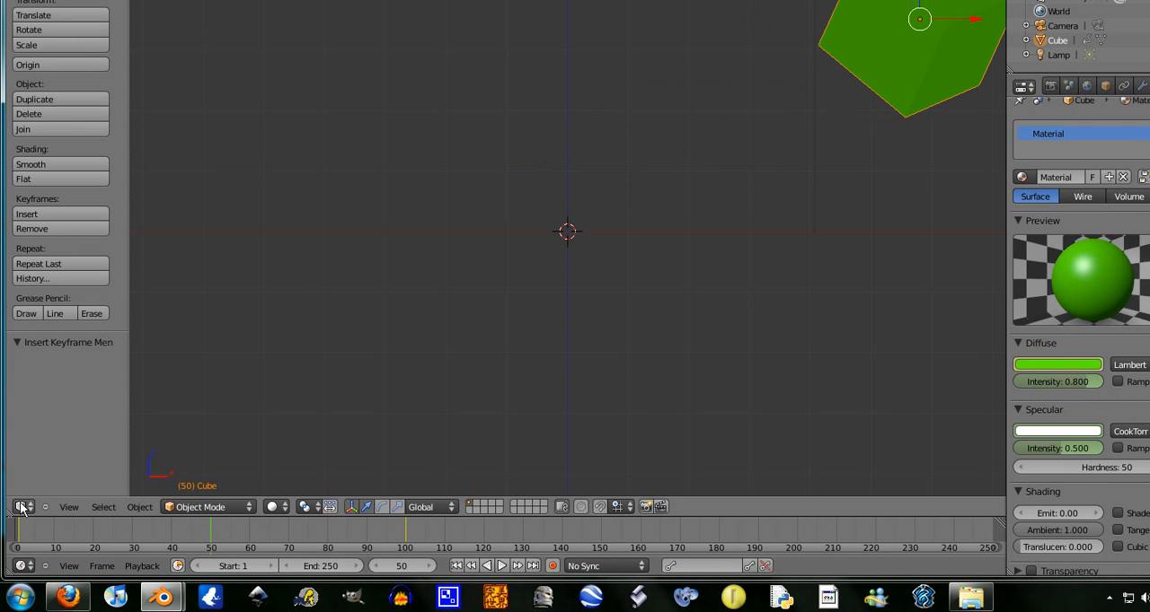
pyautogui.click(11, 536)
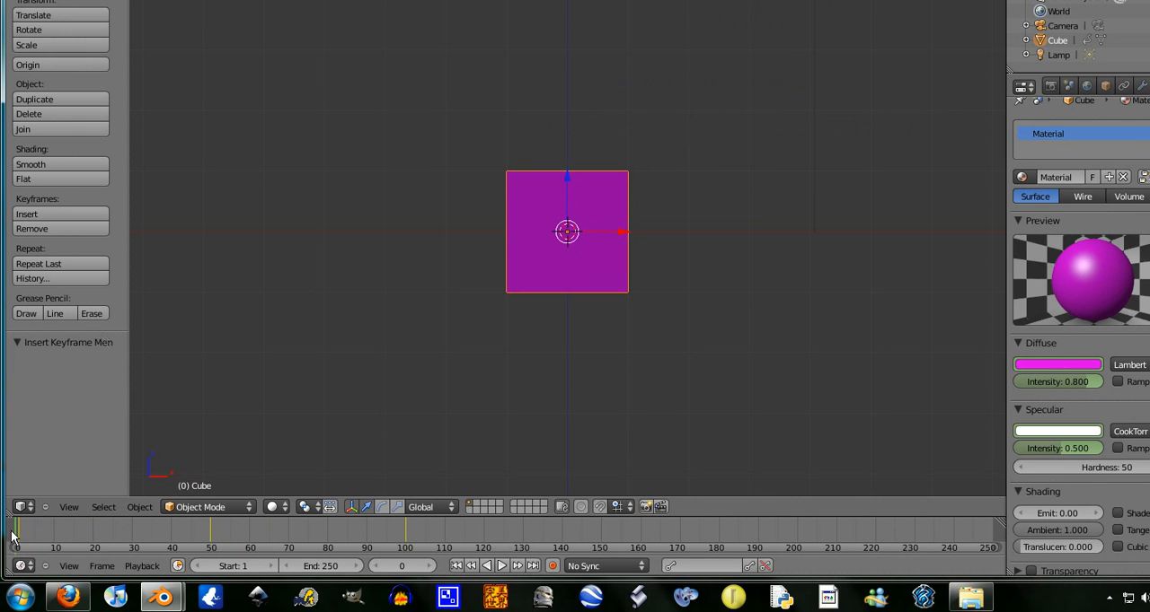
# - Change the 3D view area to the Graph Editor and display the full extent of the cube's animation curves
pyautogui.click(23, 507)
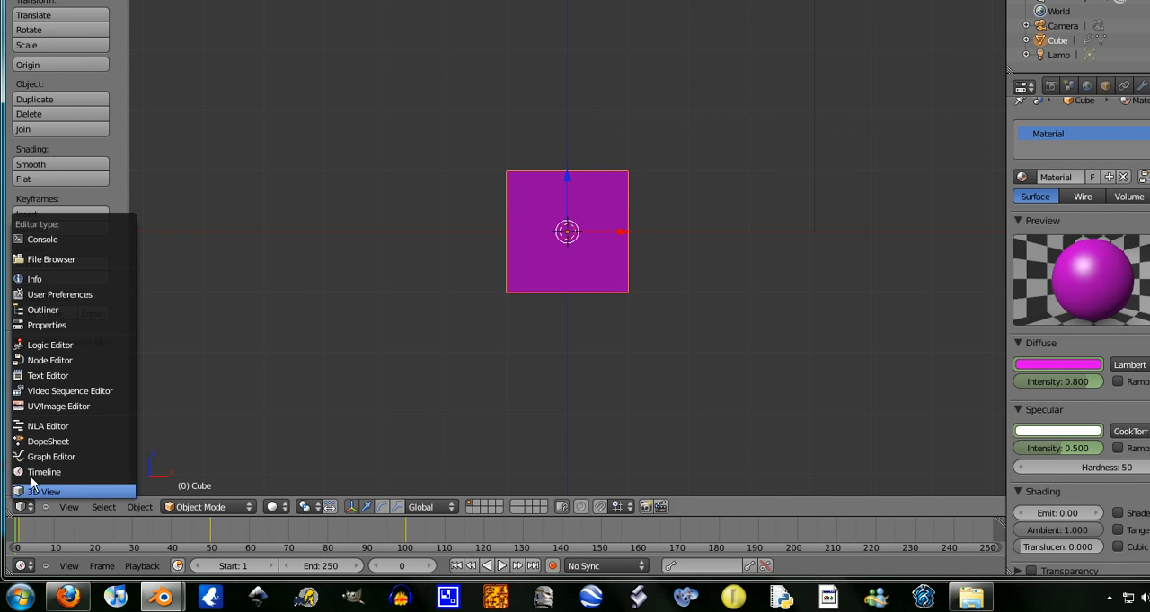
pyautogui.click(40, 457)
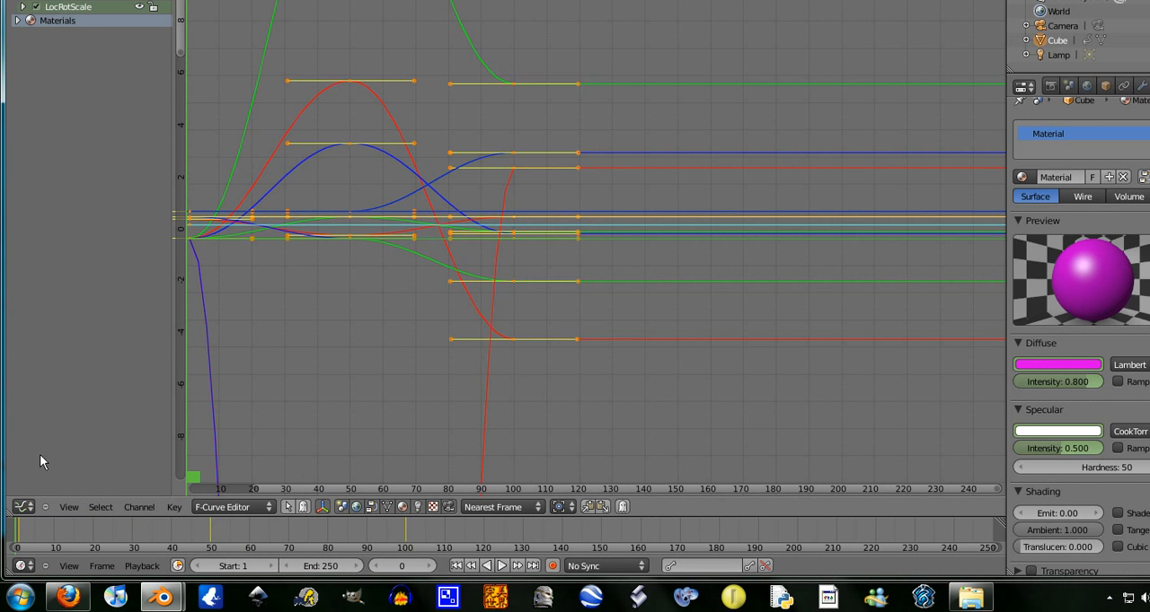
pyautogui.scroll(-8, 520, 247)
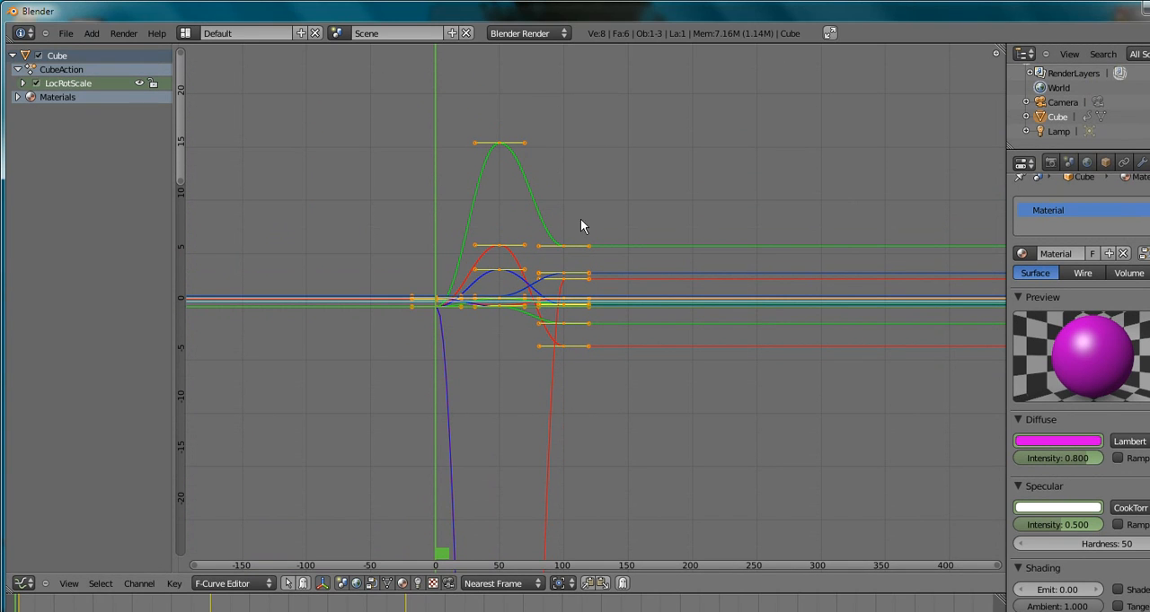
pyautogui.click(39, 57)
pyautogui.click(39, 56)
pyautogui.click(39, 57)
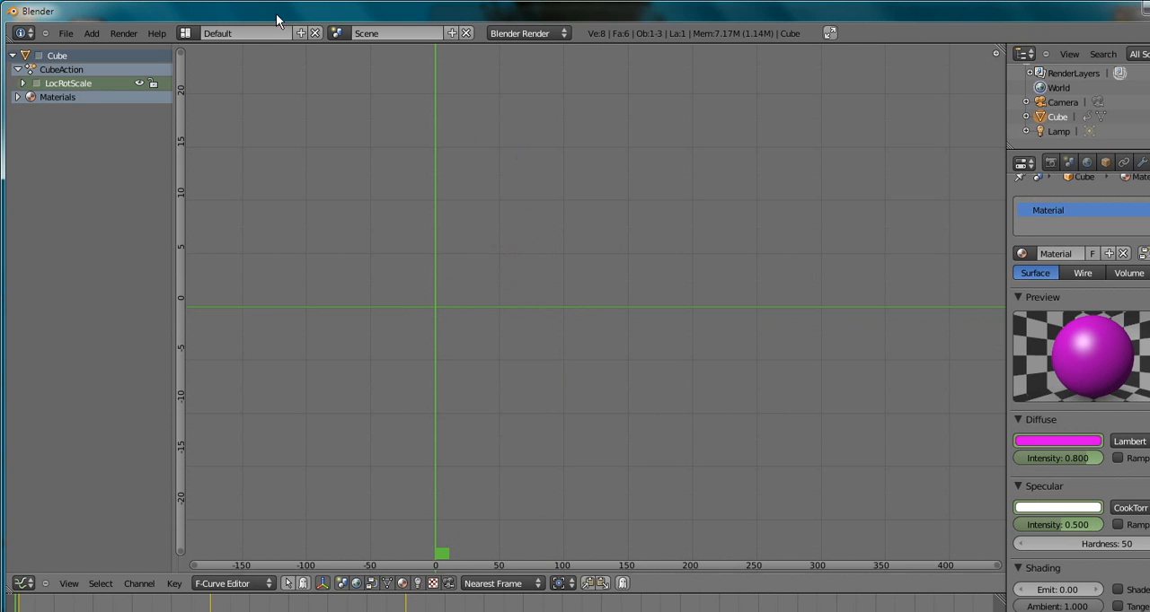
pyautogui.click(39, 57)
pyautogui.click(38, 57)
pyautogui.click(39, 57)
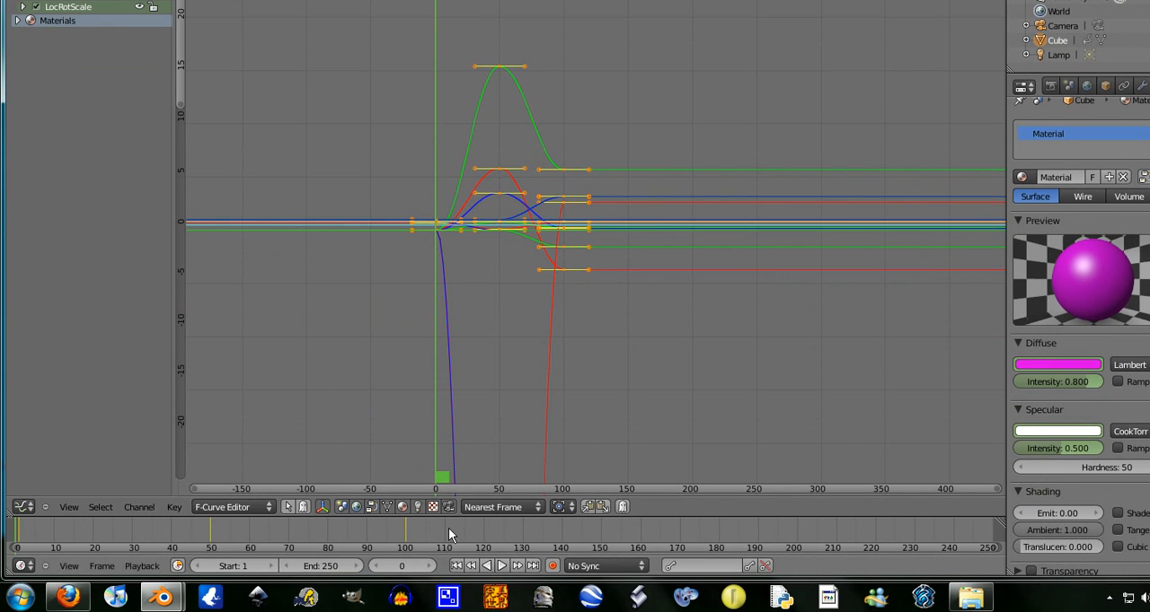
# - Select all of the cube's keyframes in the Graph Editor and delete them
pyautogui.press('a')
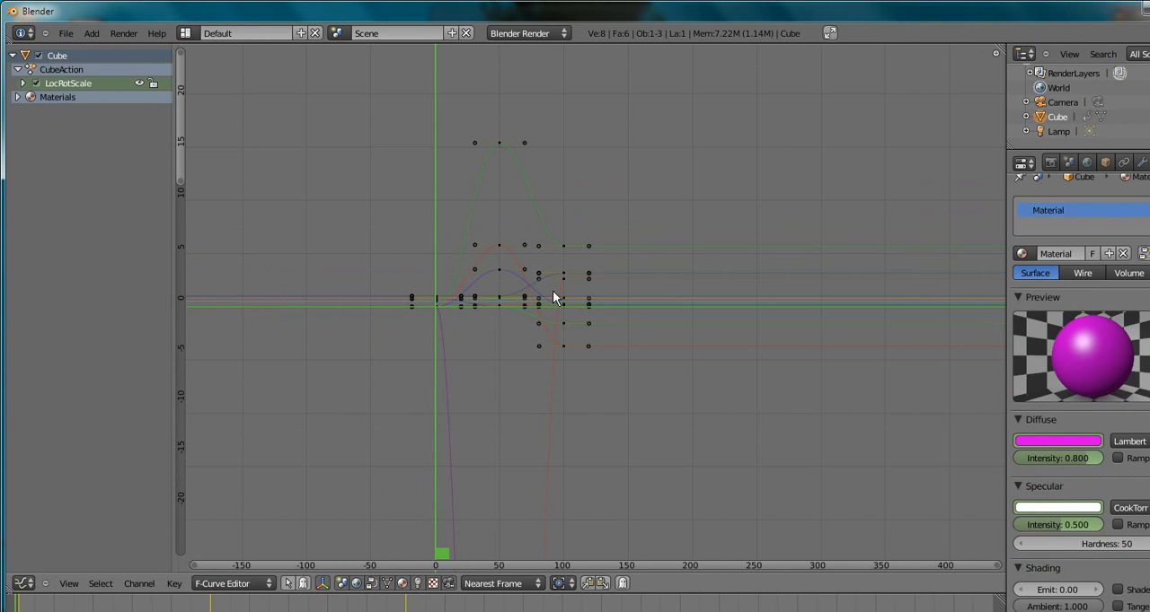
pyautogui.press('a')
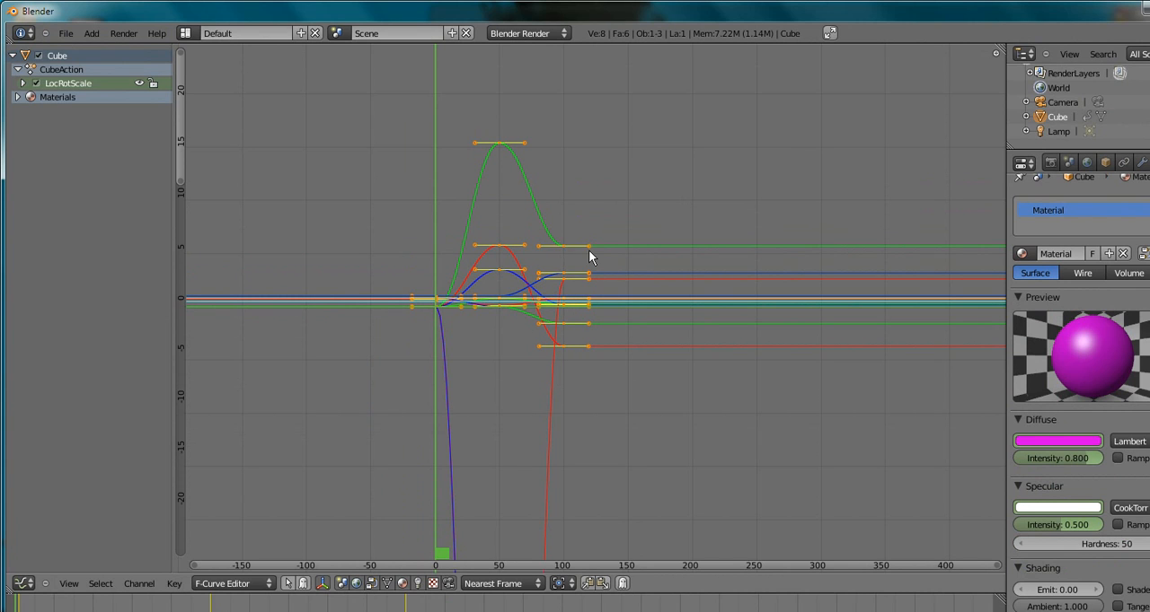
pyautogui.press('x')
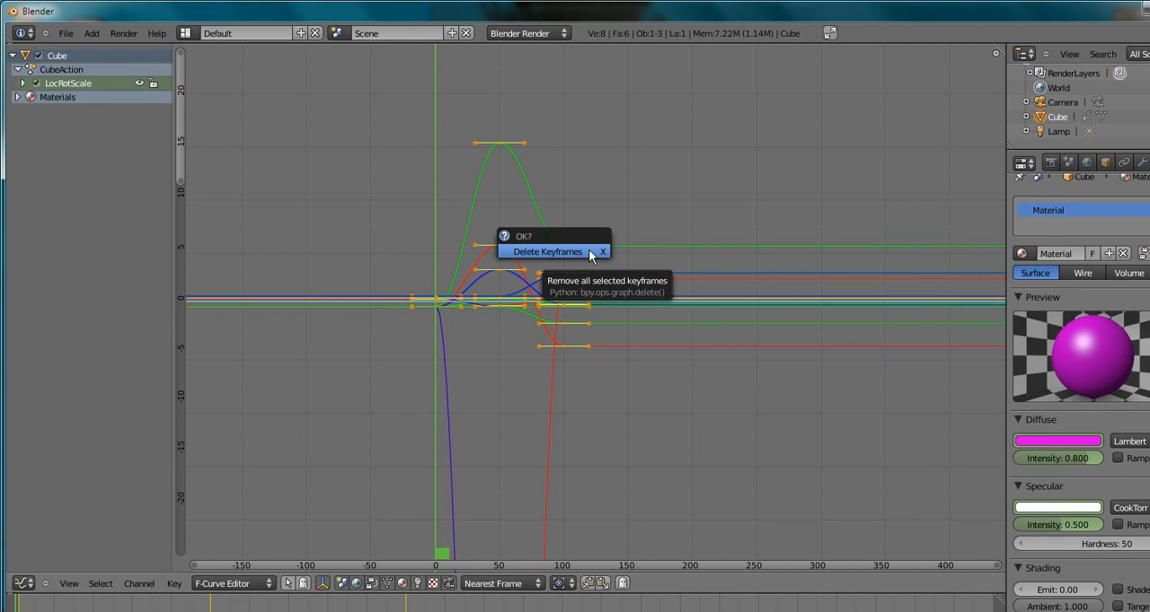
pyautogui.click(588, 251)
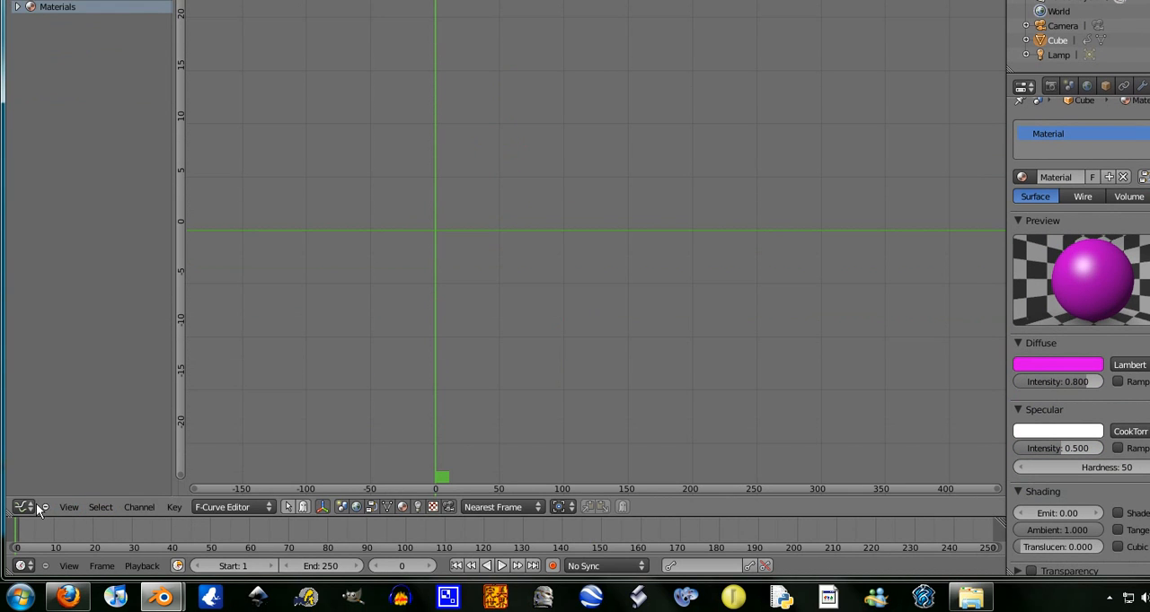
# - Return the Graph Editor area to the 3D View and play the timeline briefly to check the cube for motion
pyautogui.click(34, 508)
pyautogui.click(45, 490)
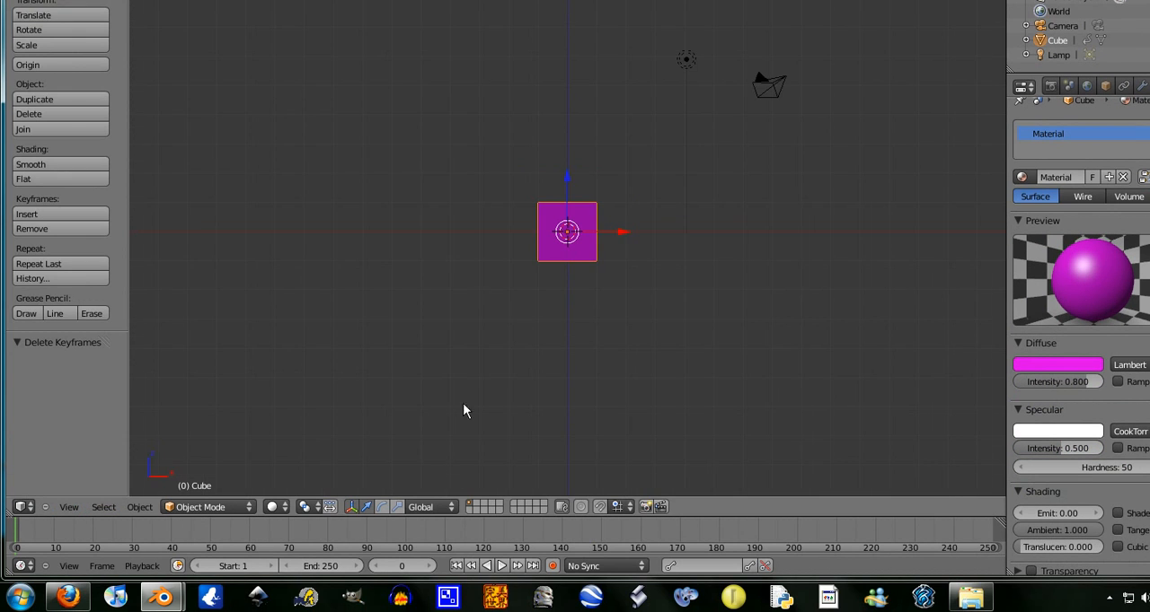
pyautogui.click(429, 566)
pyautogui.click(501, 566)
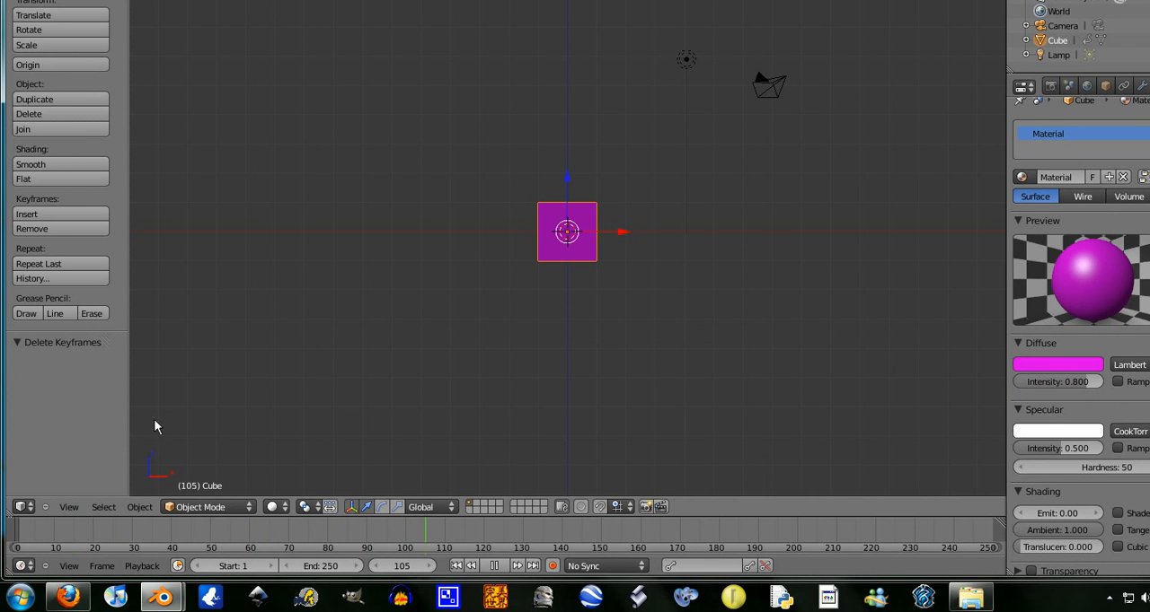
pyautogui.click(494, 566)
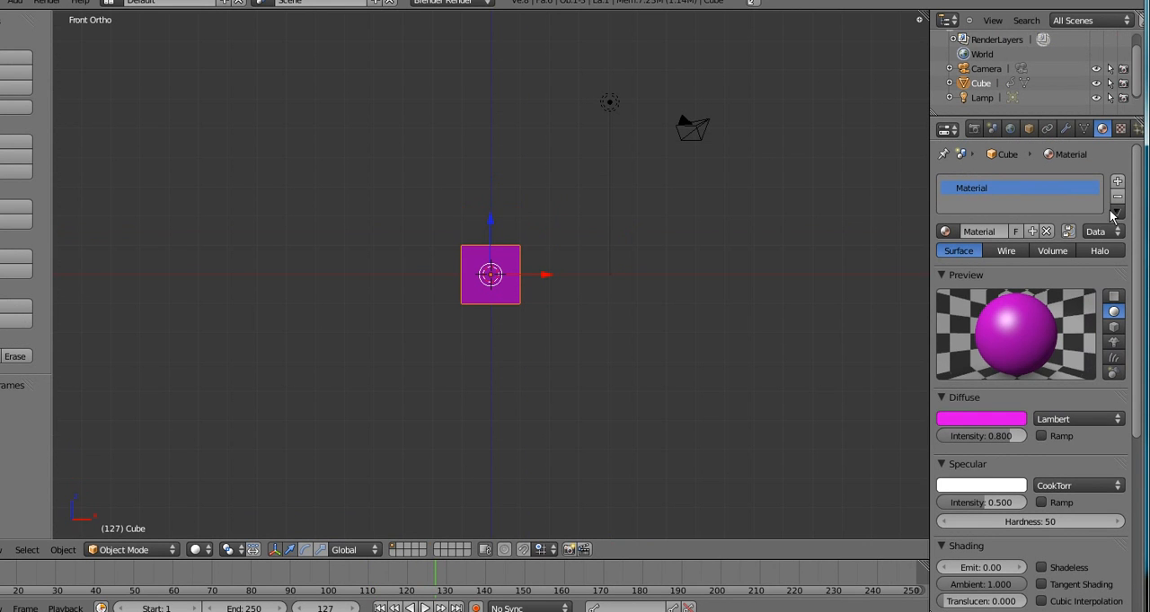
# - Remove the cube's magenta material slot and assign a new default material
pyautogui.click(1117, 196)
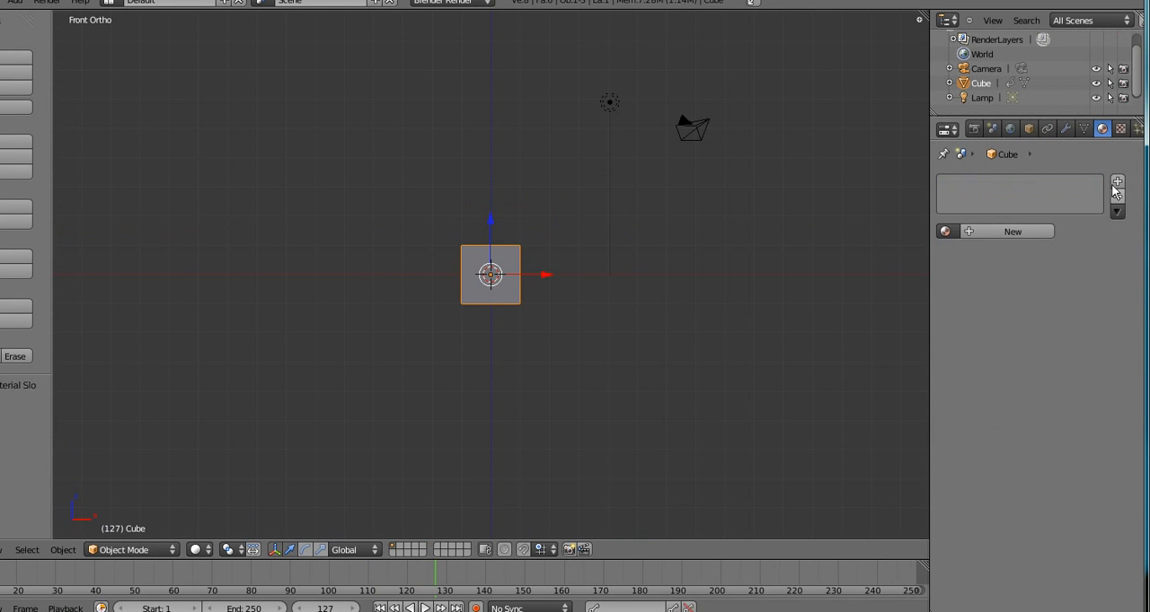
pyautogui.click(1013, 231)
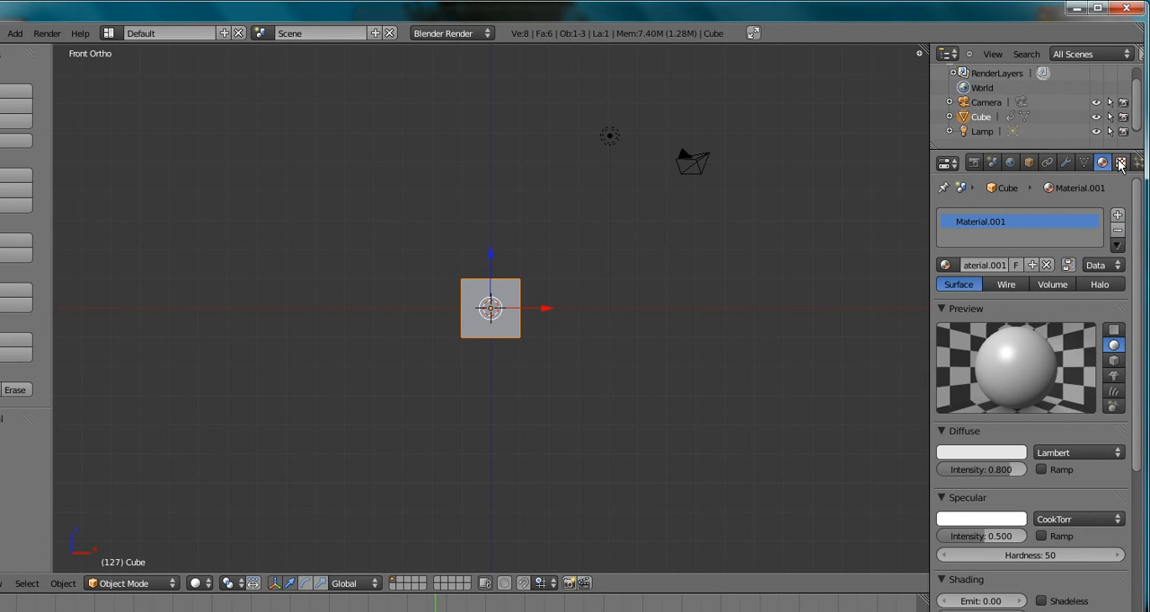
pyautogui.click(1120, 163)
pyautogui.click(1138, 163)
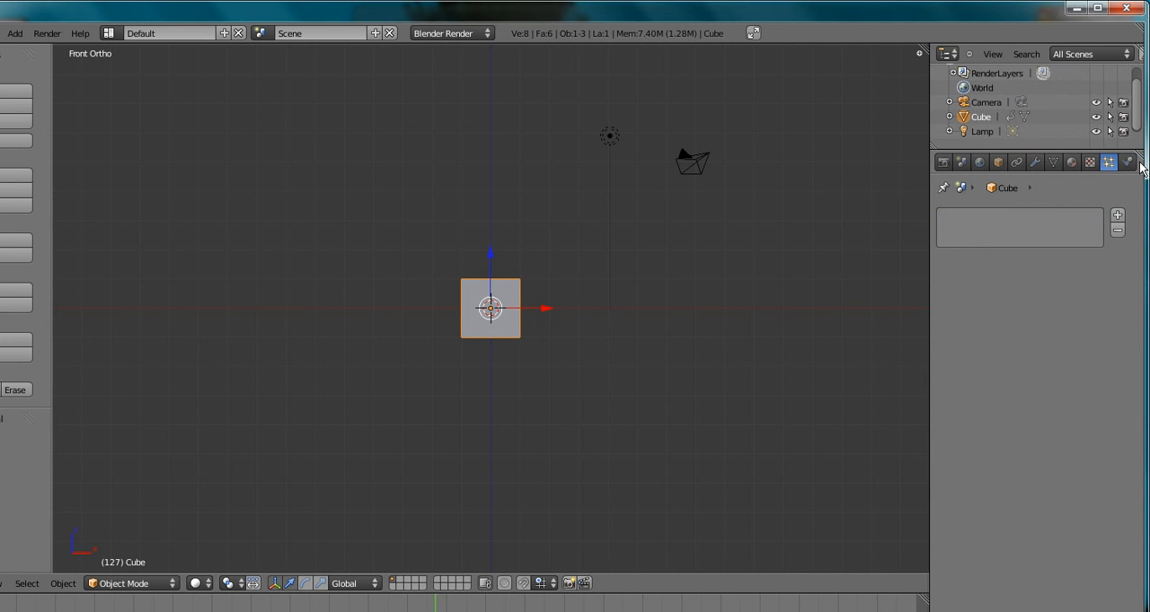
pyautogui.click(1085, 162)
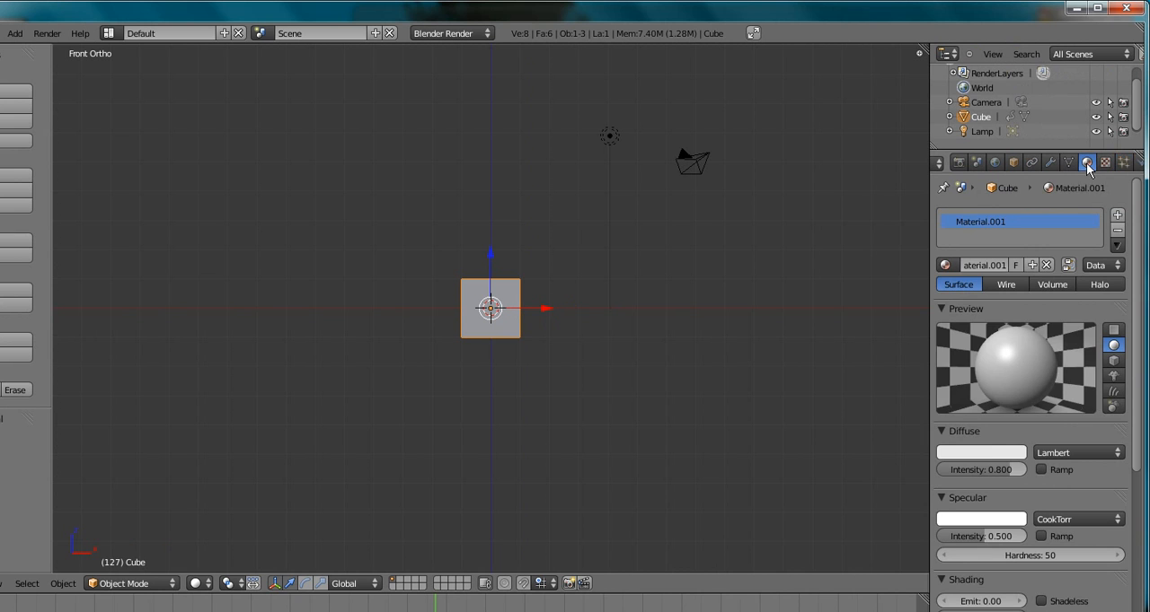
pyautogui.moveTo(467, 393); pyautogui.dragTo(440, 375, button='middle')
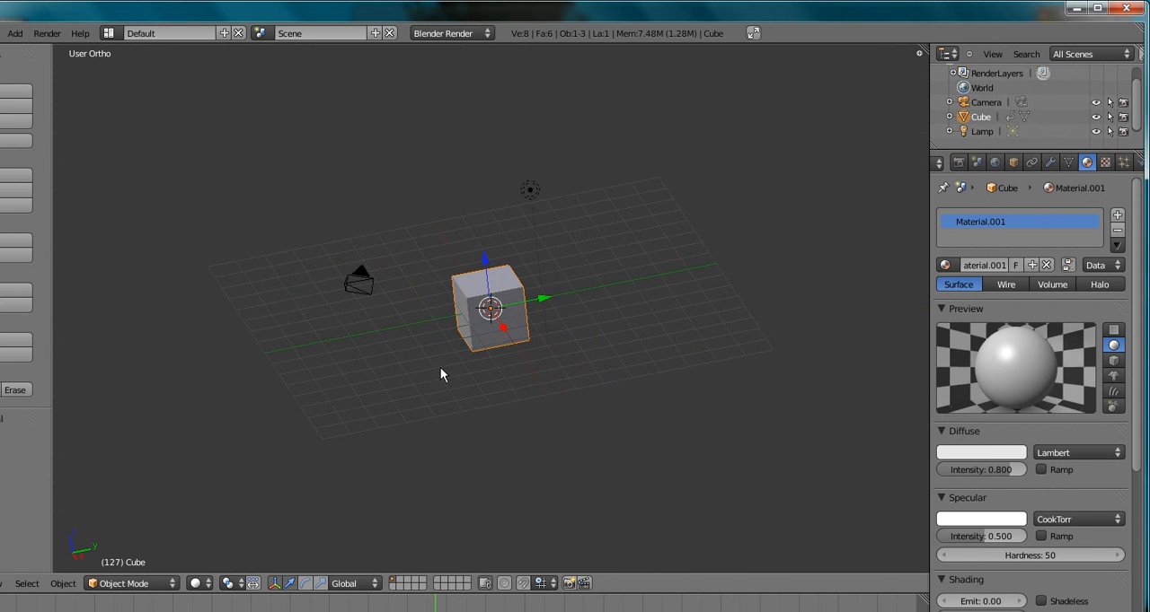
pyautogui.moveTo(619, 326); pyautogui.dragTo(395, 311, button='middle')
pyautogui.scroll(6, 512, 364)
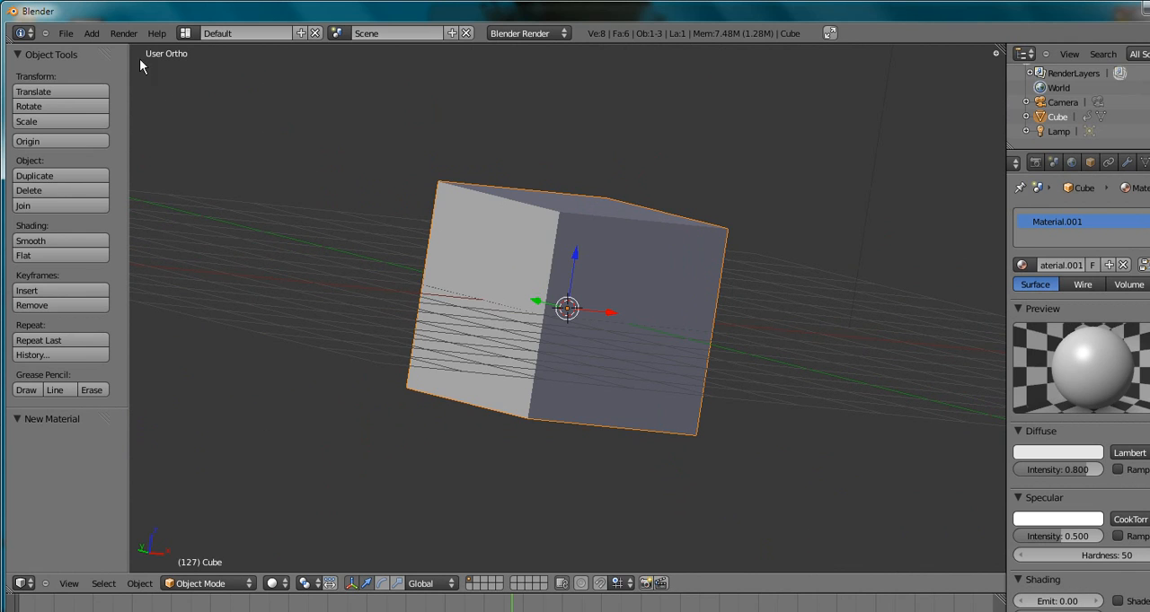
pyautogui.click(128, 33)
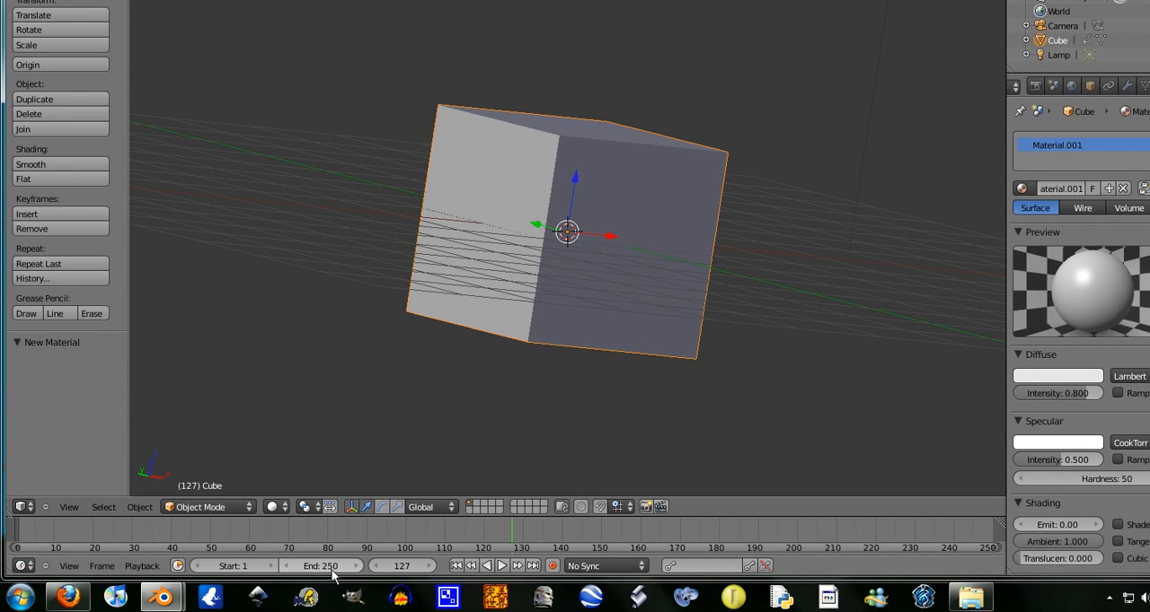
# - Set the timeline's end frame to 120
pyautogui.click(332, 569)
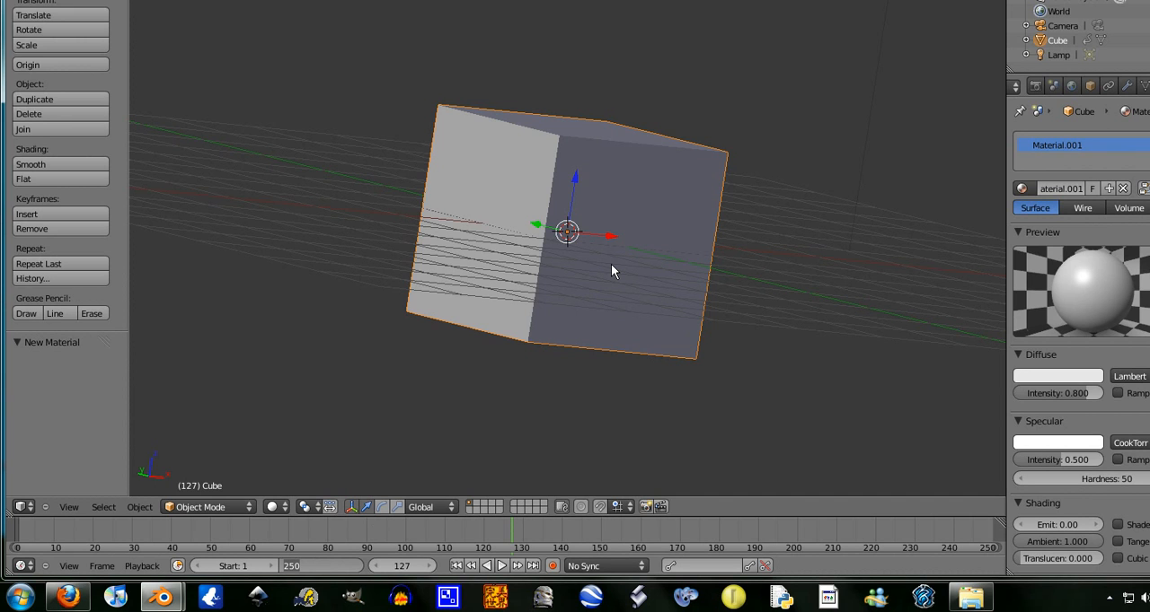
pyautogui.write('12')
pyautogui.press('Return')
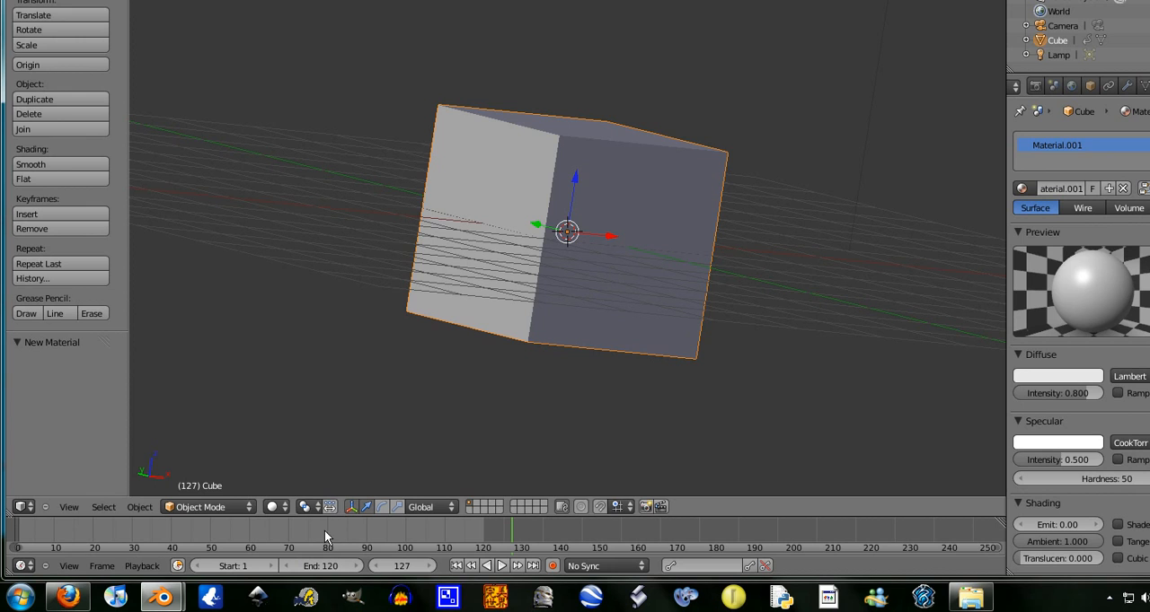
# - Set the timeline's end frame to 100
pyautogui.click(320, 567)
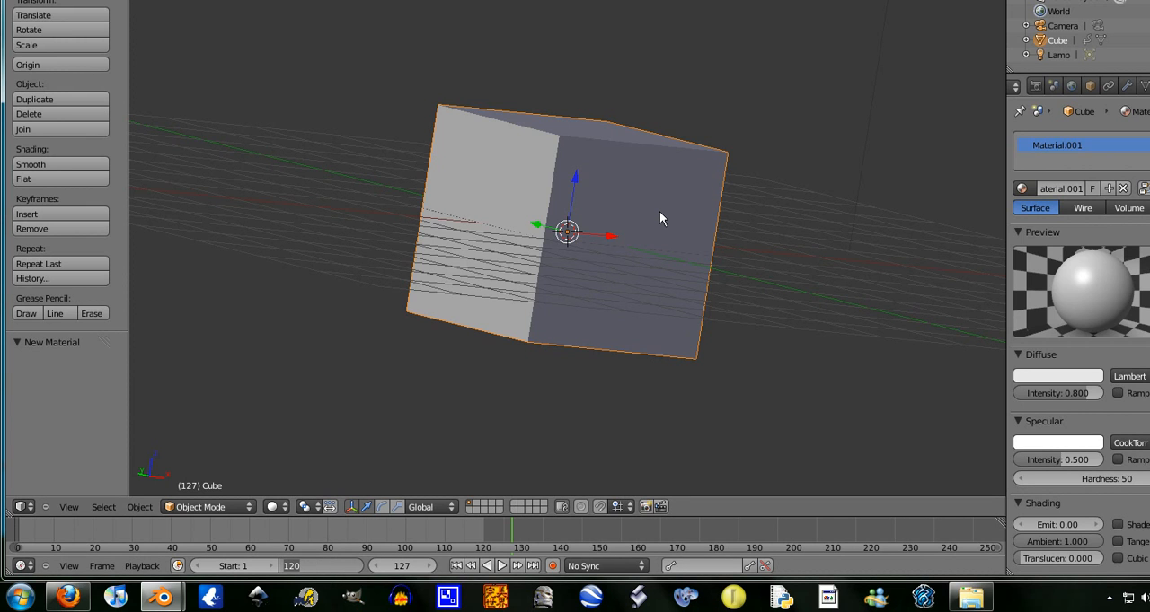
pyautogui.write('10')
pyautogui.press('Return')
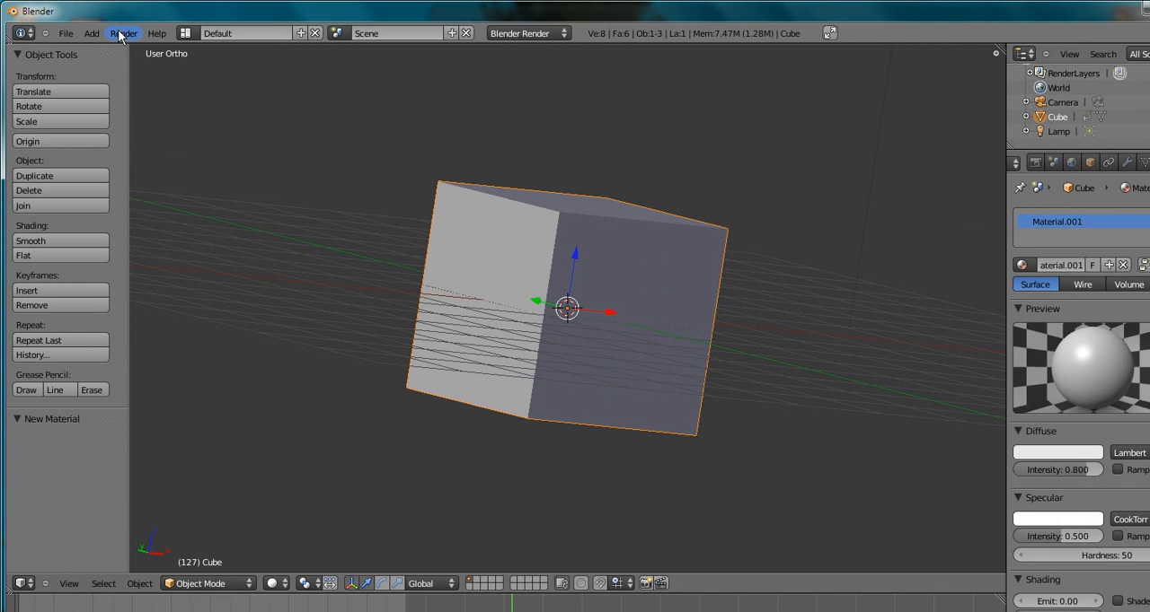
pyautogui.click(123, 33)
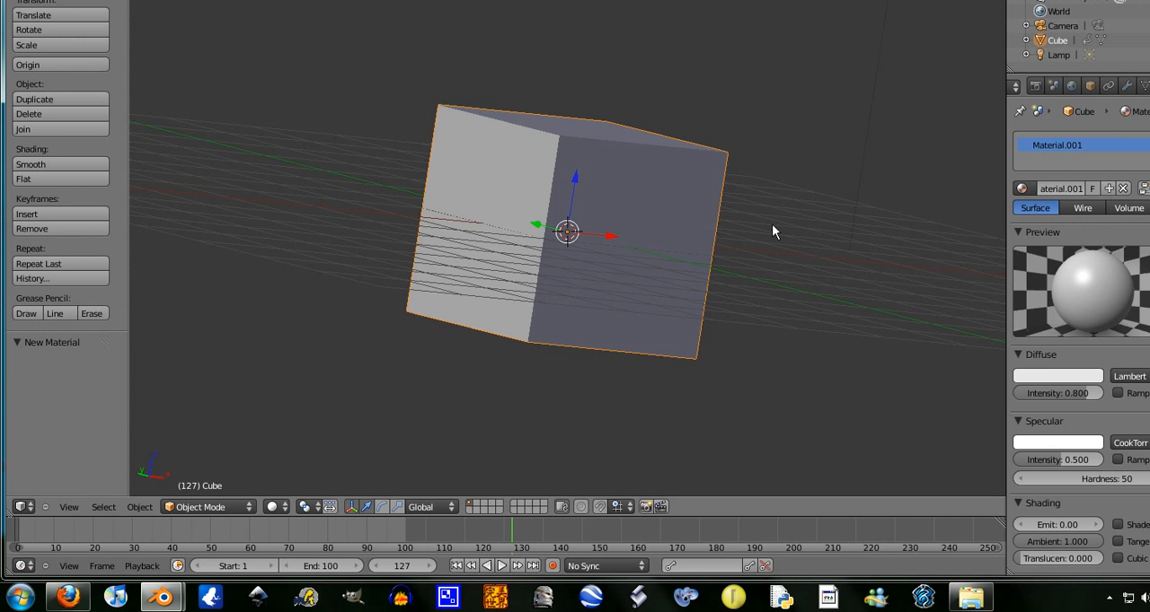
# - Move the cube freely twice at frame 127, the second time by about X -3.04, Y -3.02, Z -0.09
pyautogui.moveTo(766, 237); pyautogui.dragTo(551, 239, button='middle')
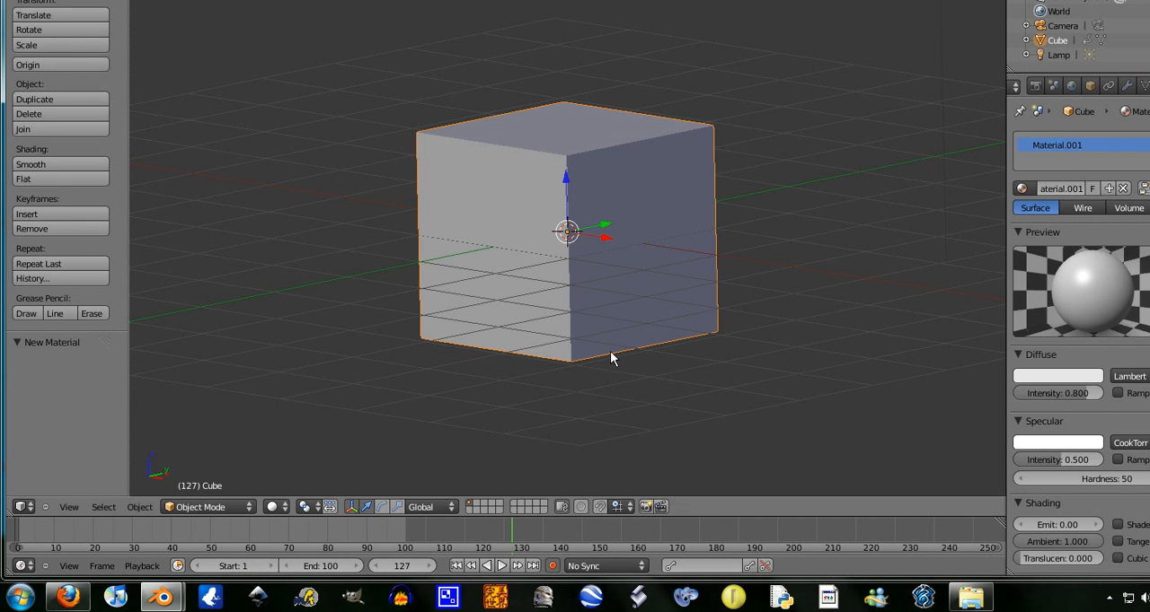
pyautogui.press('g')
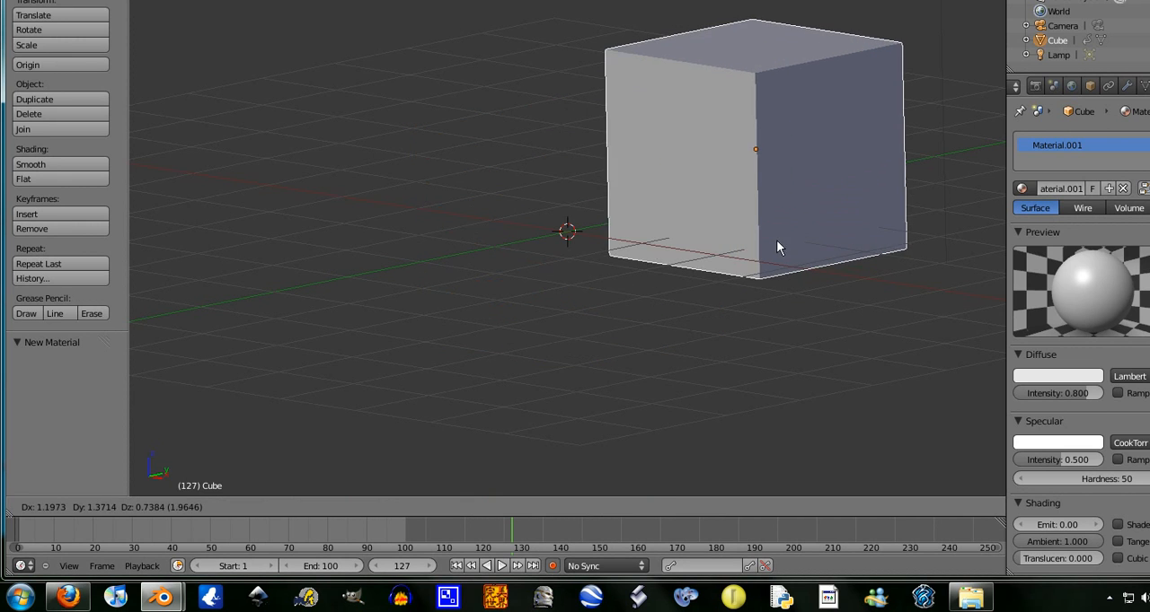
pyautogui.click(788, 246)
pyautogui.press('g')
pyautogui.click(336, 264)
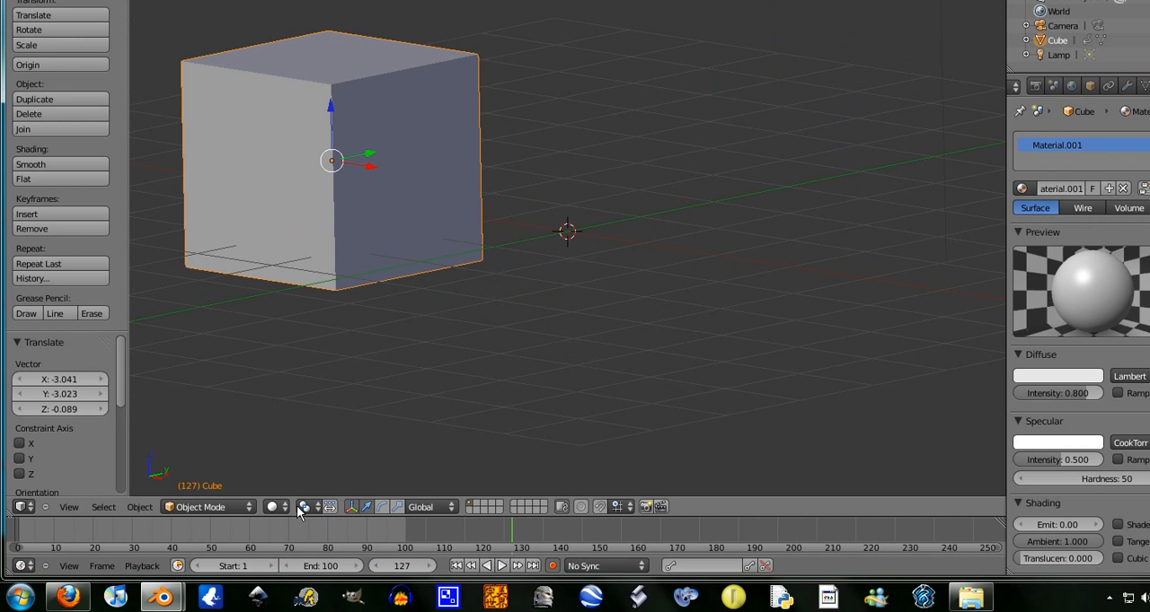
# - Go to frame 1 and move the cube by about X 1.73, Y 1.69, Z -0.04
pyautogui.click(408, 575)
pyautogui.write('1')
pyautogui.press('Return')
pyautogui.press('g')
pyautogui.click(637, 197)
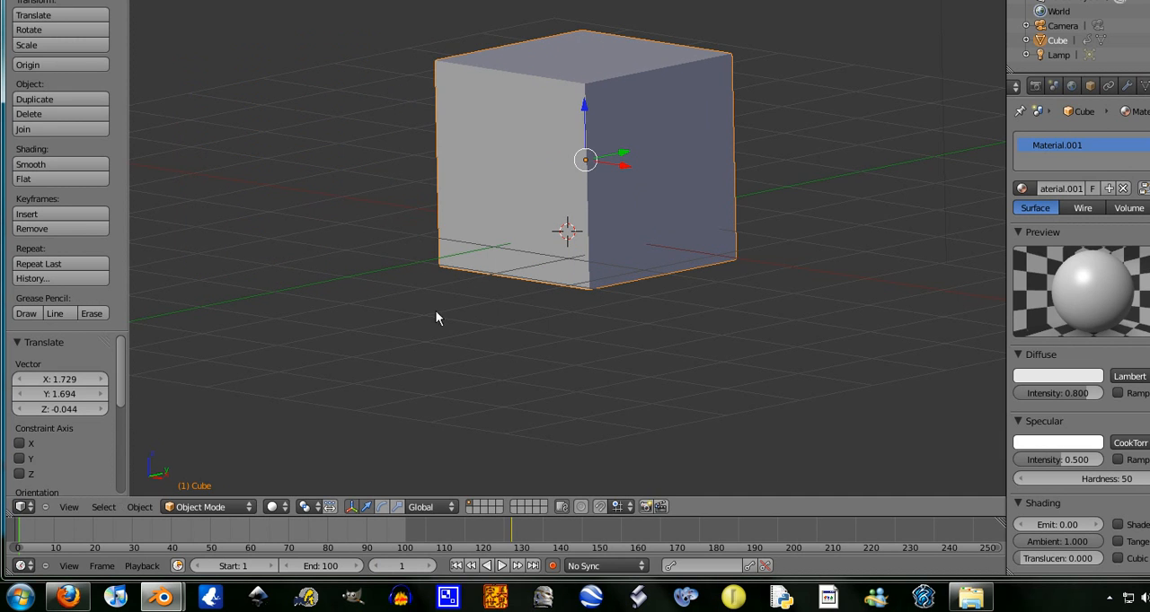
# - Go to frame 10 and move the cube by about X -3.78, Y -4.03, Z -1.17
pyautogui.click(390, 570)
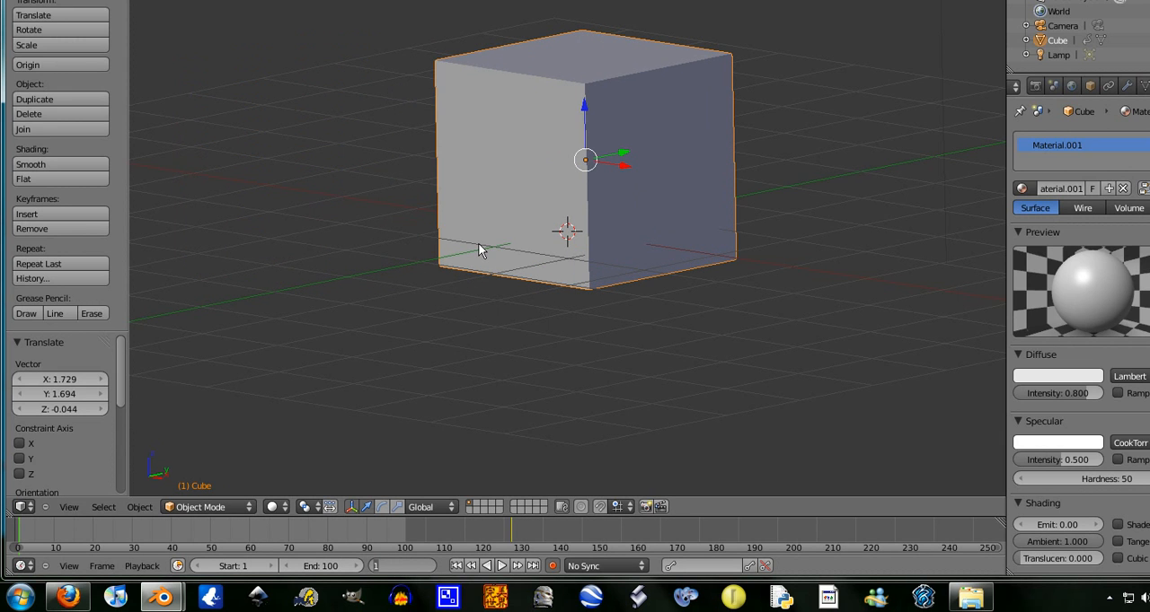
pyautogui.write('0')
pyautogui.press('Return')
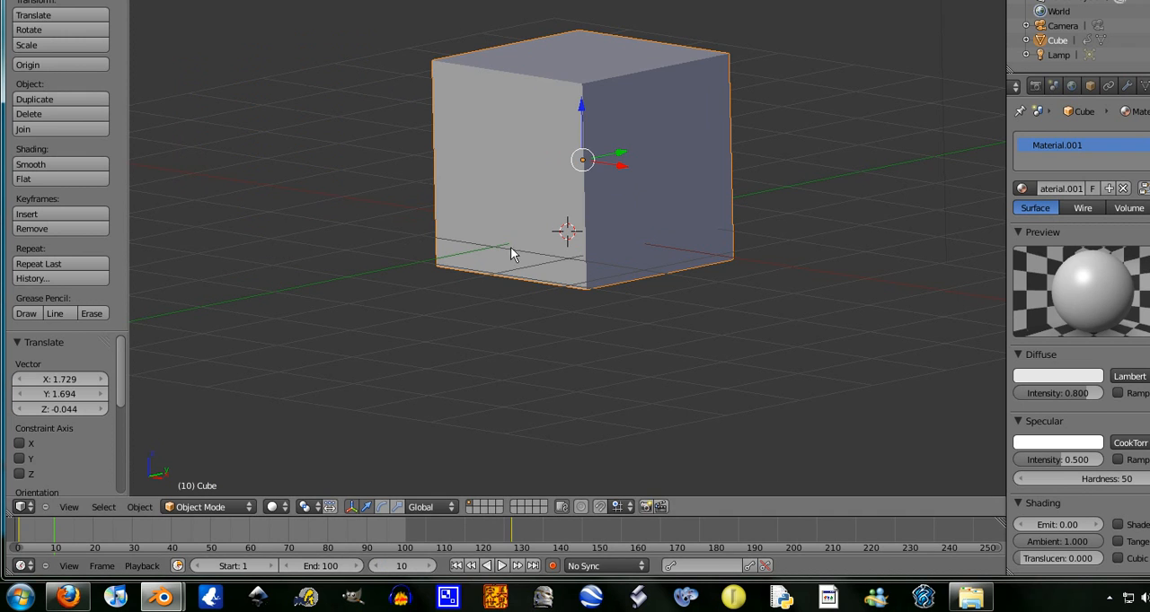
pyautogui.press('g')
pyautogui.click(802, 385)
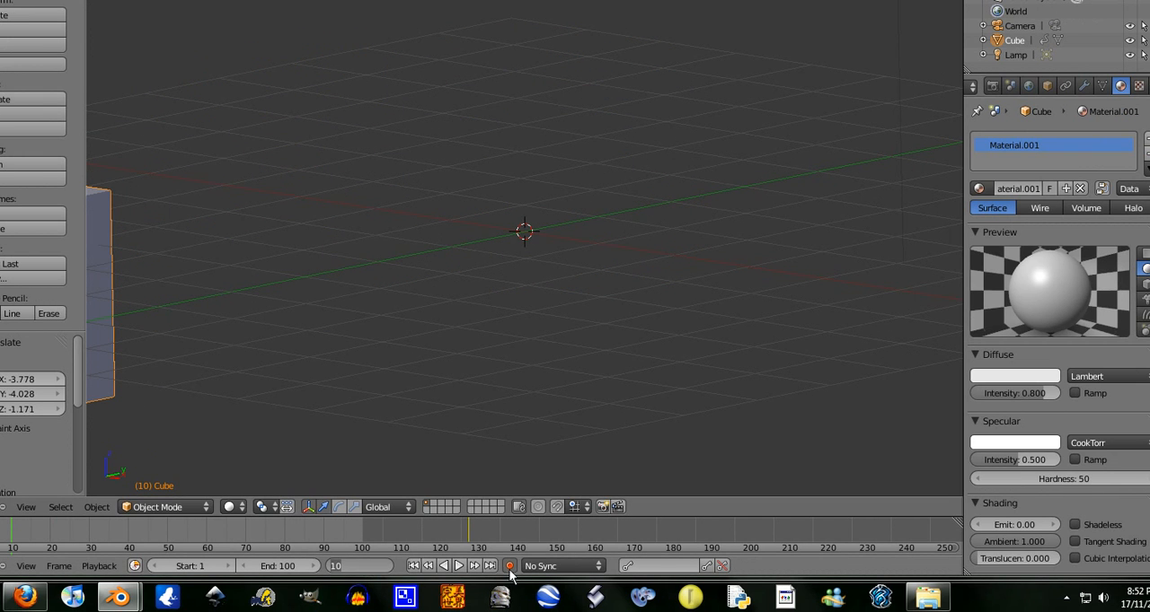
# - Go to frame 1, play the automatically keyed animation to review the cube's motion, and stop playback
pyautogui.press('Return')
pyautogui.click(366, 568)
pyautogui.write('1')
pyautogui.press('Return')
pyautogui.click(458, 566)
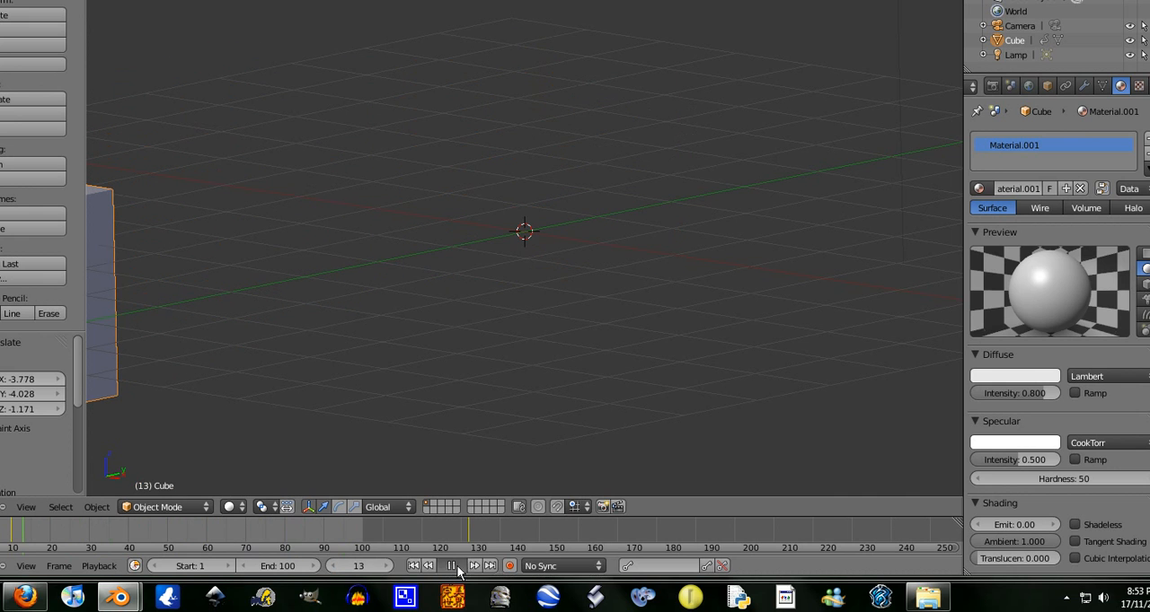
pyautogui.click(458, 567)
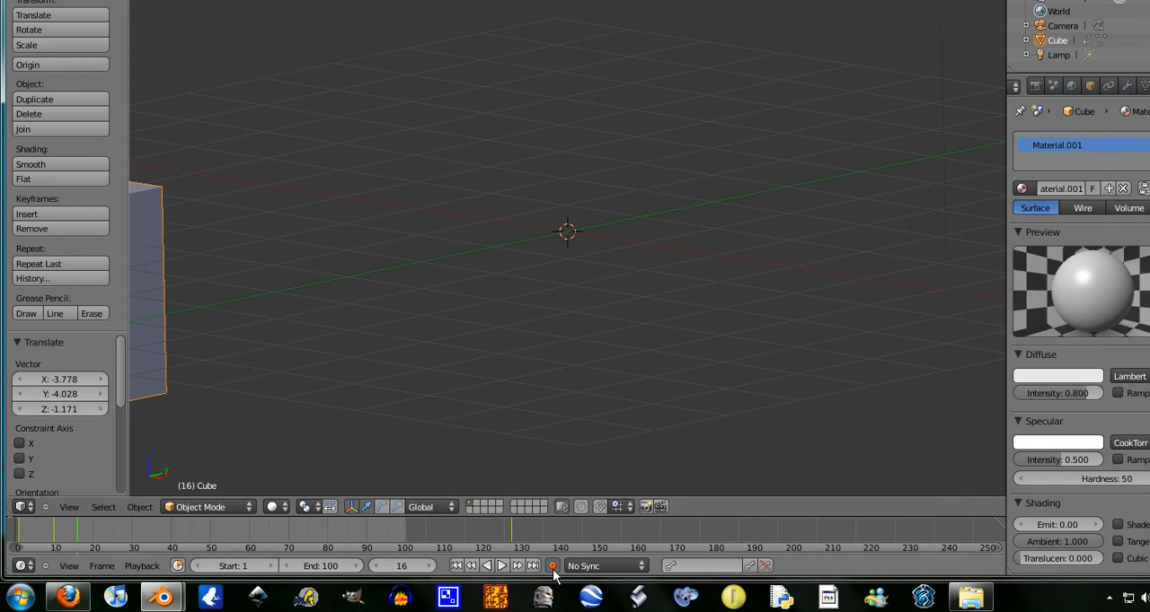
# - Delete all of the cube's keyframes in the Graph Editor and return the area to the 3D View
pyautogui.click(22, 506)
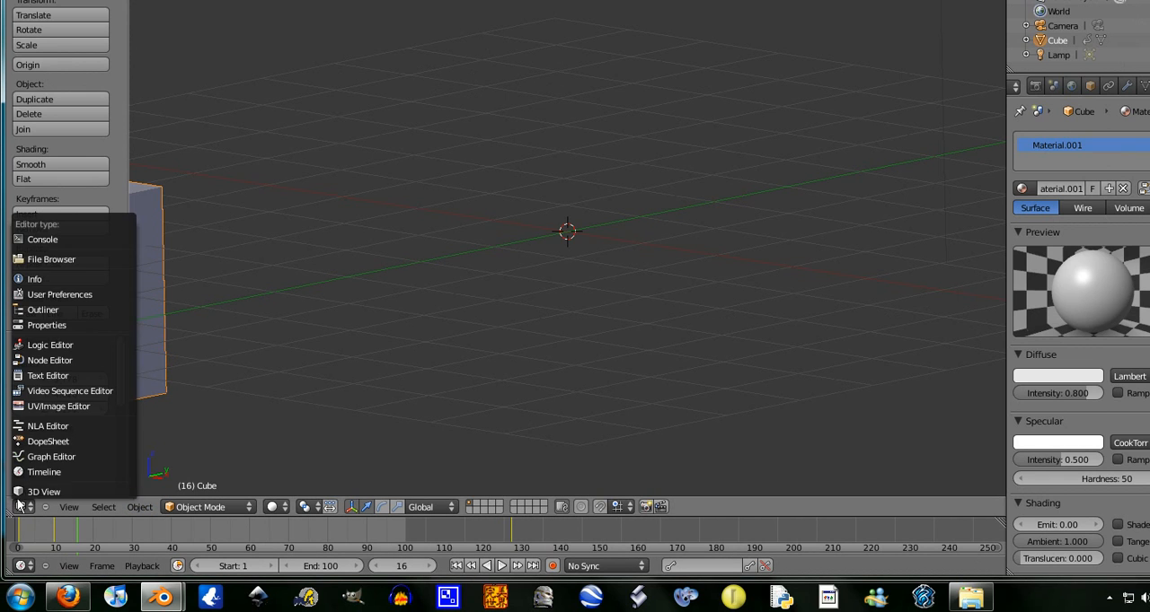
pyautogui.click(63, 456)
pyautogui.press('x')
pyautogui.click(636, 272)
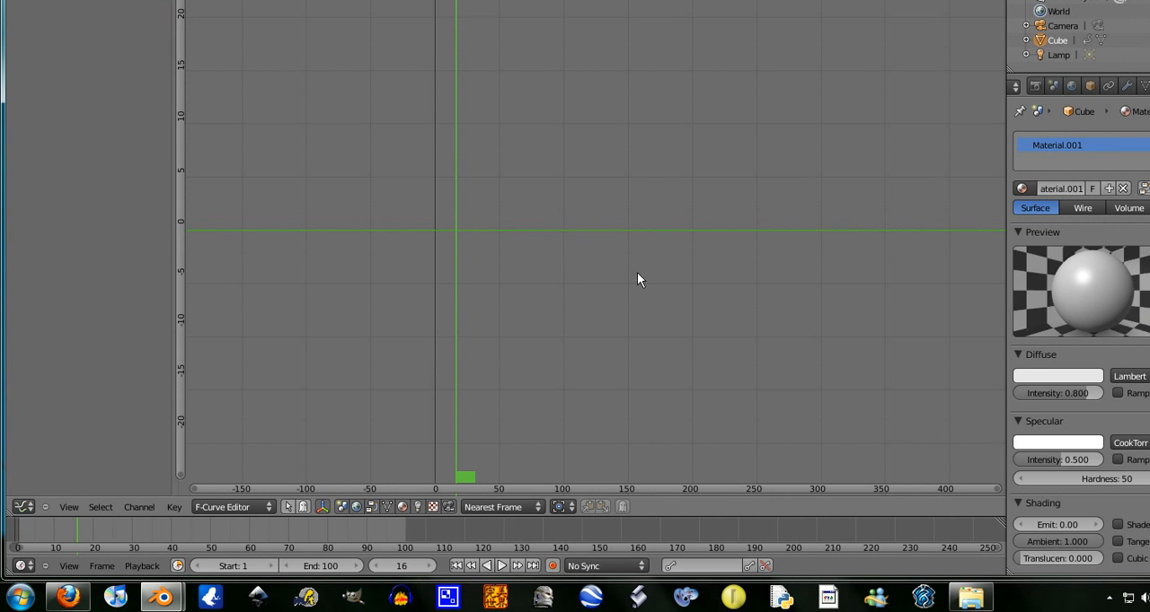
pyautogui.click(23, 507)
pyautogui.click(53, 491)
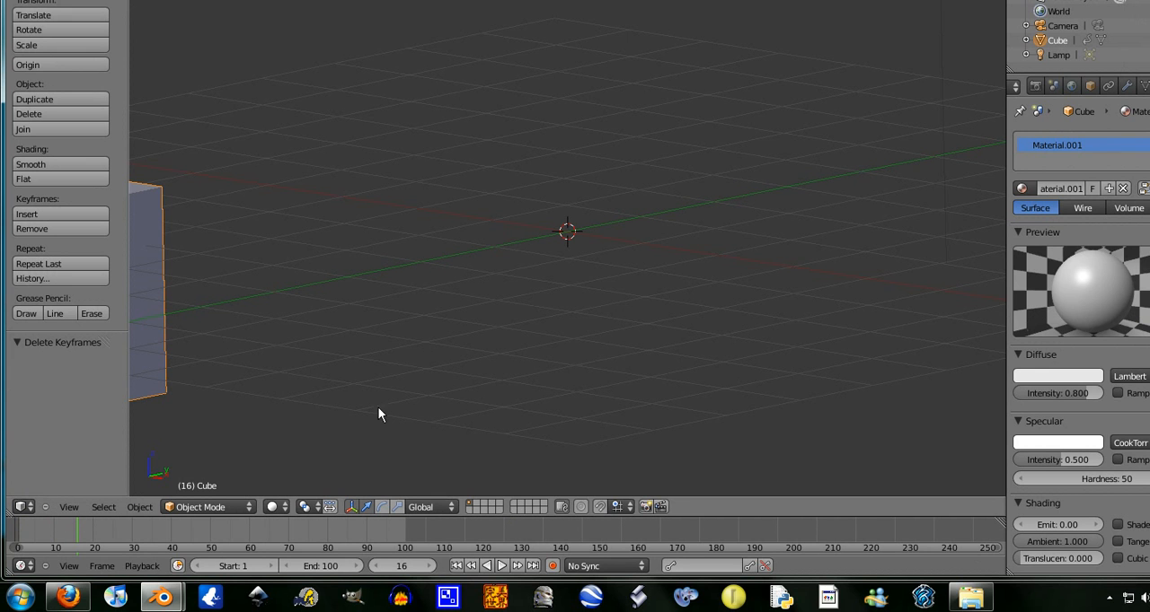
# - Set the current frame to 1 and delete the displaced cube from the scene
pyautogui.click(404, 569)
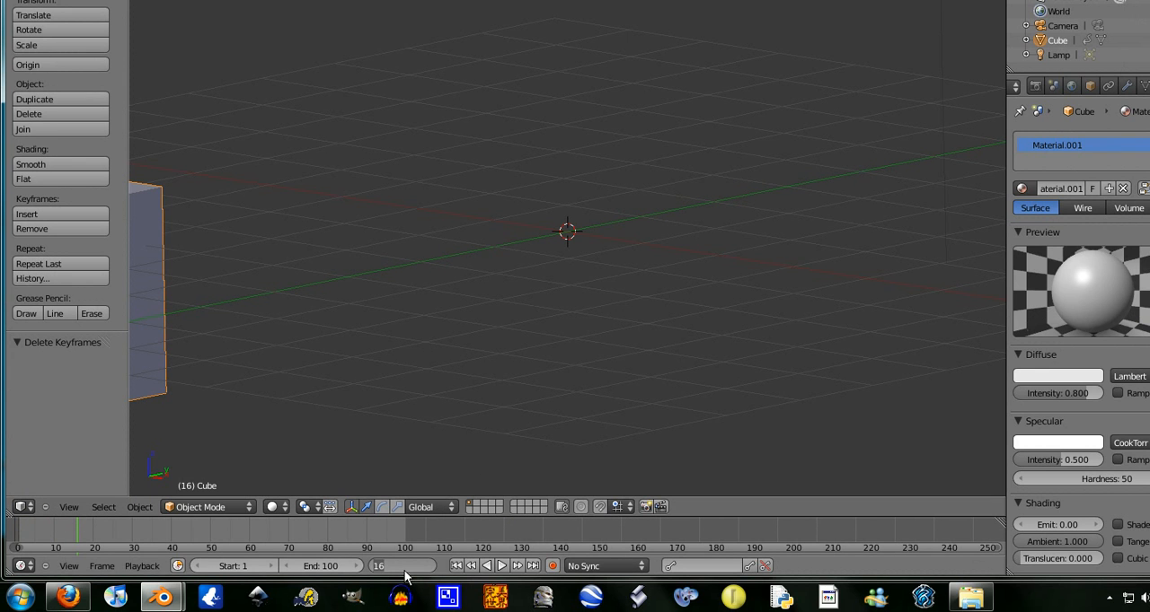
pyautogui.write('1')
pyautogui.press('Return')
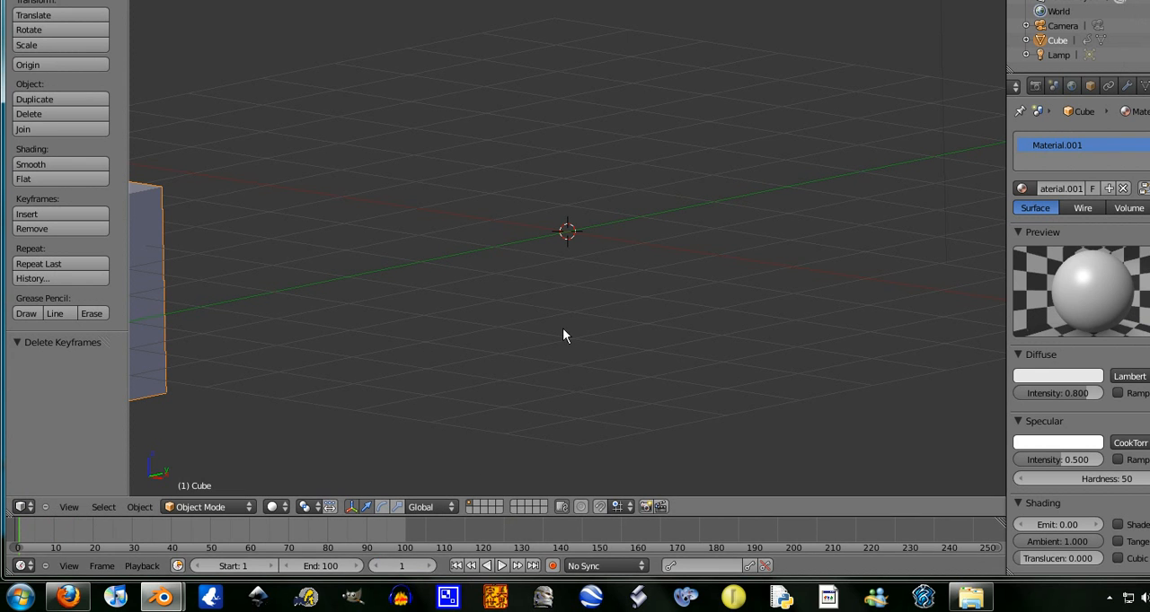
pyautogui.press('x')
pyautogui.click(194, 263)
# - Add a new cube mesh at the scene's origin
pyautogui.hotkey('shift', 'a')
pyautogui.moveTo(557, 197)
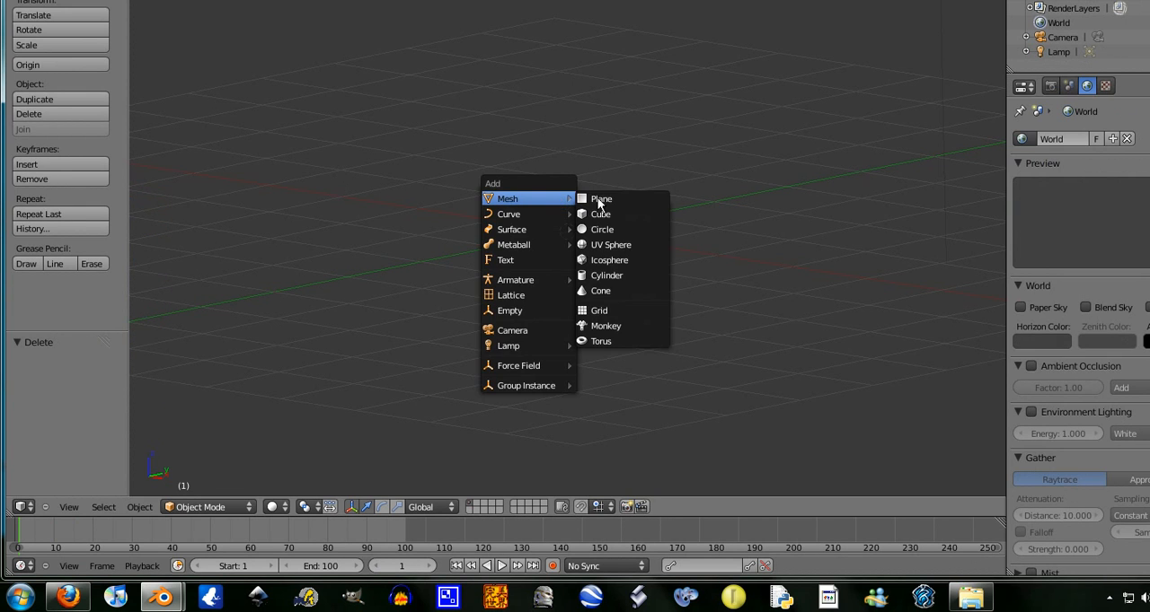
pyautogui.click(610, 214)
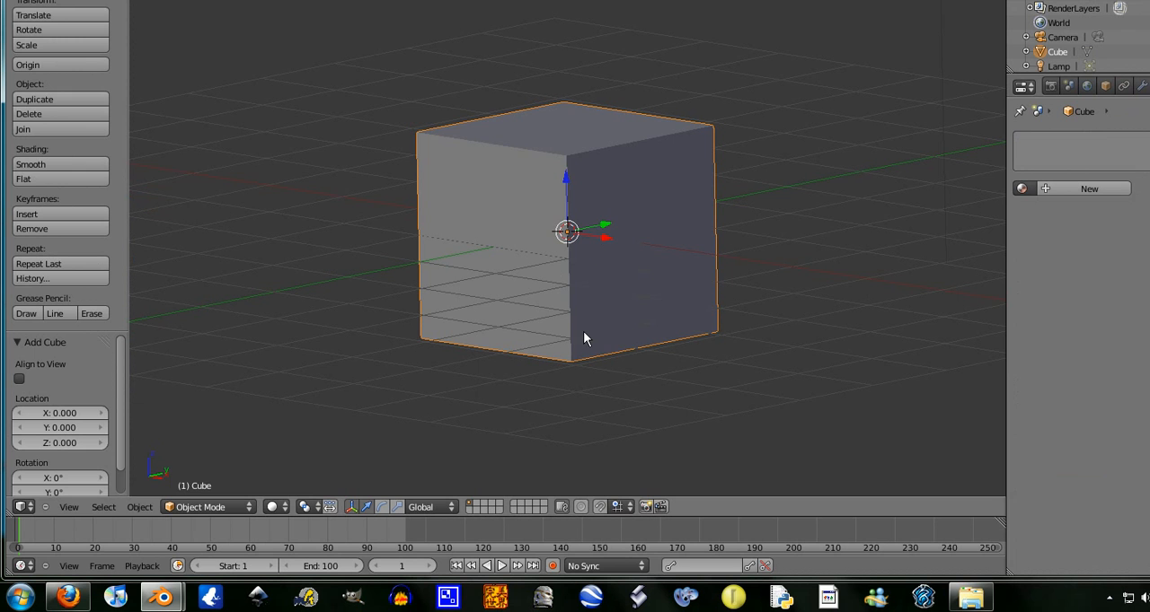
# - Cancel a trial move of the new cube and toggle automatic keyframe recording in the timeline
pyautogui.press('g')
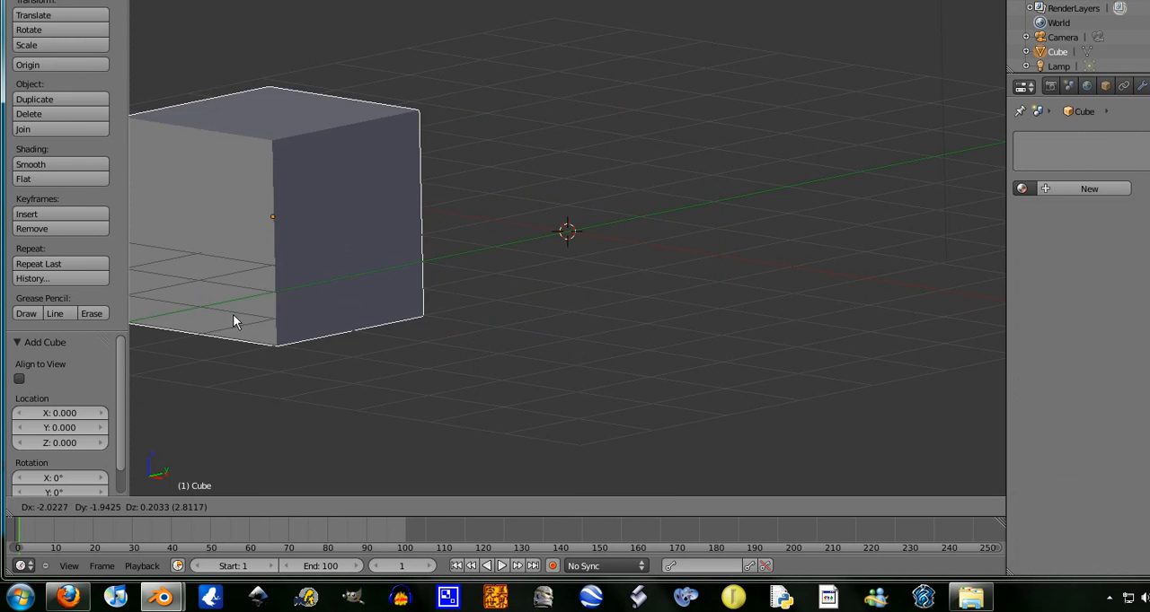
pyautogui.rightClick(604, 311)
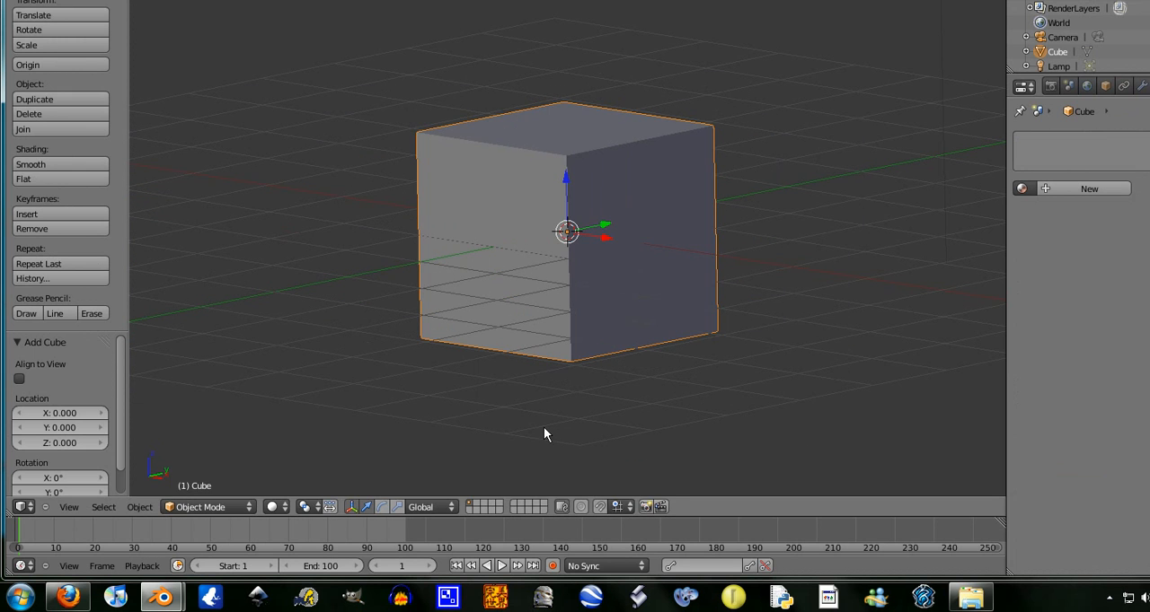
pyautogui.click(552, 566)
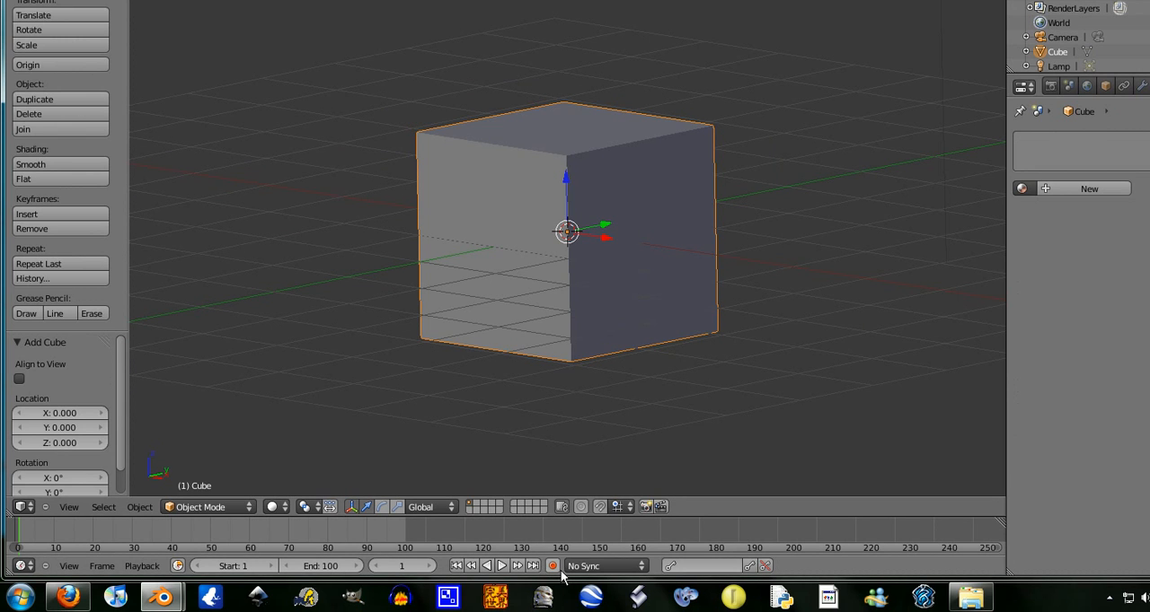
# - Record the cube's unmoved position at frame 1, and at frame 25 move it by about X -2.6, Y -2.04, Z 2.03
pyautogui.press('g')
pyautogui.click(599, 278)
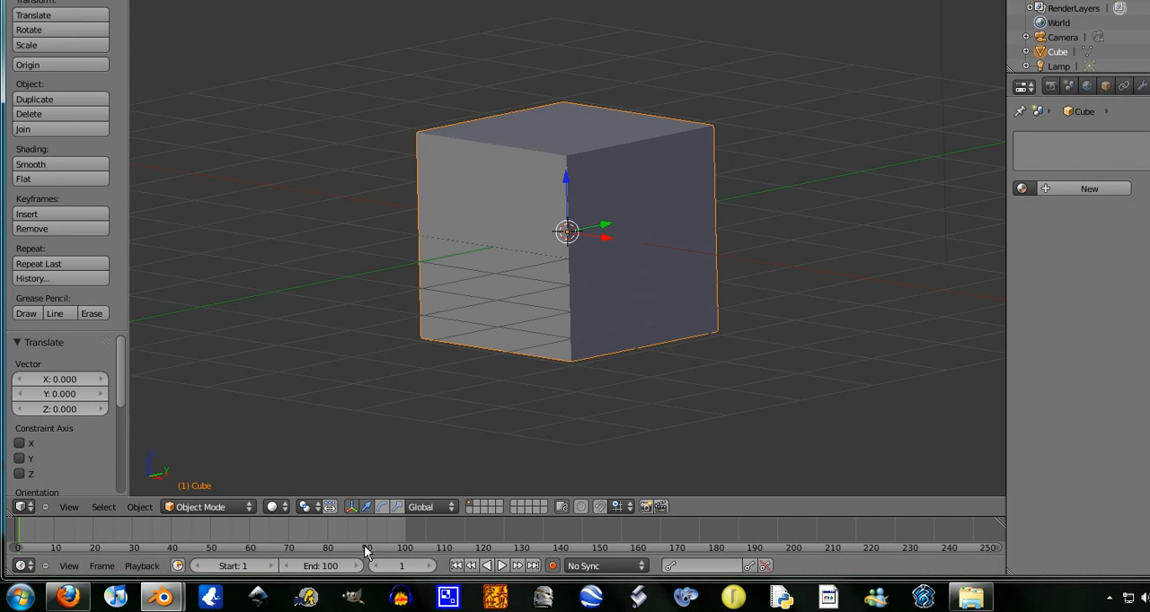
pyautogui.click(408, 569)
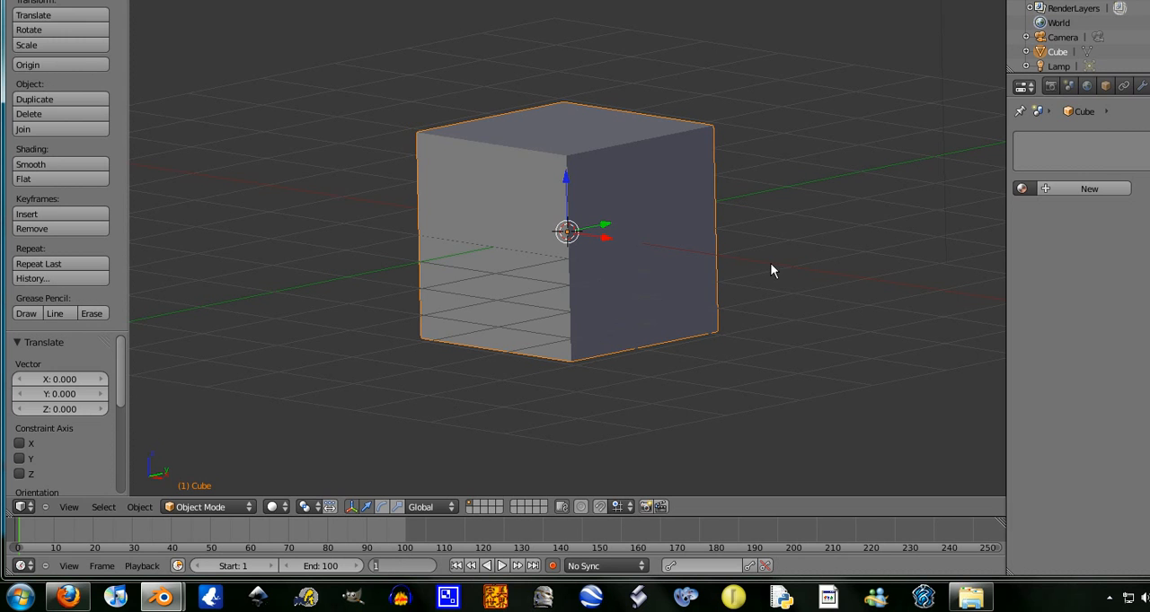
pyautogui.write('25')
pyautogui.press('Return')
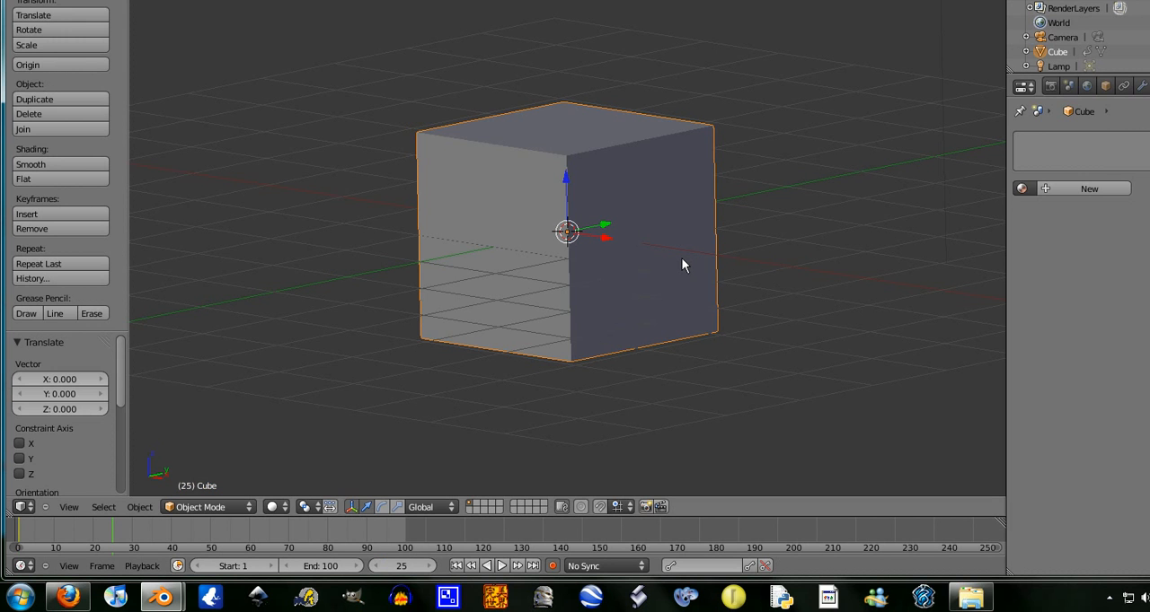
pyautogui.press('g')
pyautogui.click(307, 66)
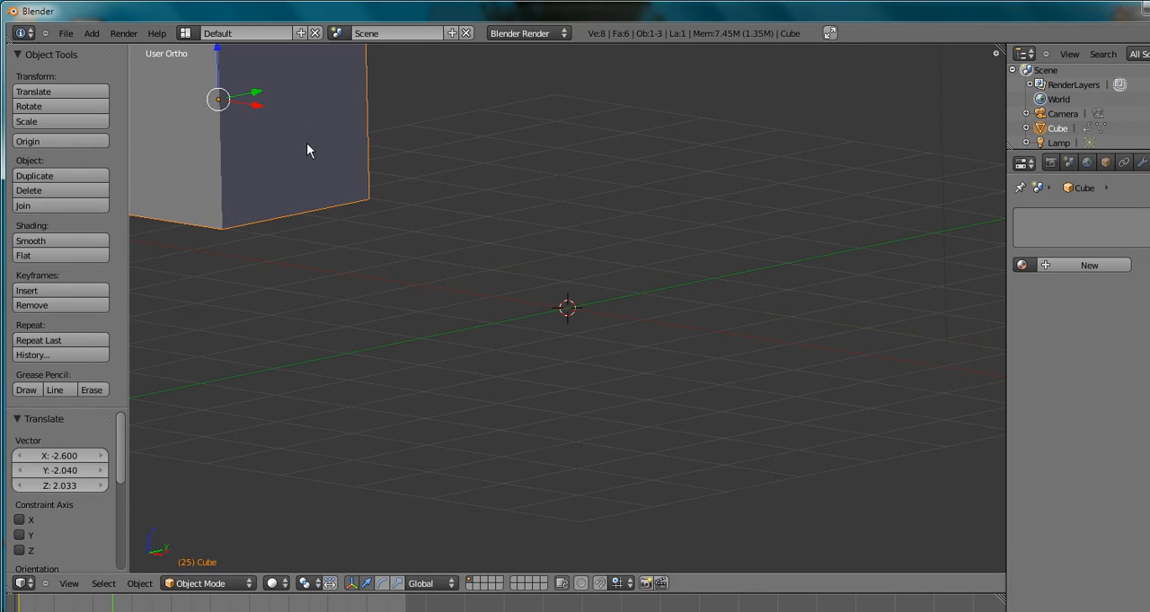
# - Enlarge the cube by a factor of about 2.755 and rotate it about 44° at frame 25
pyautogui.press('s')
pyautogui.click(494, 160)
pyautogui.press('r')
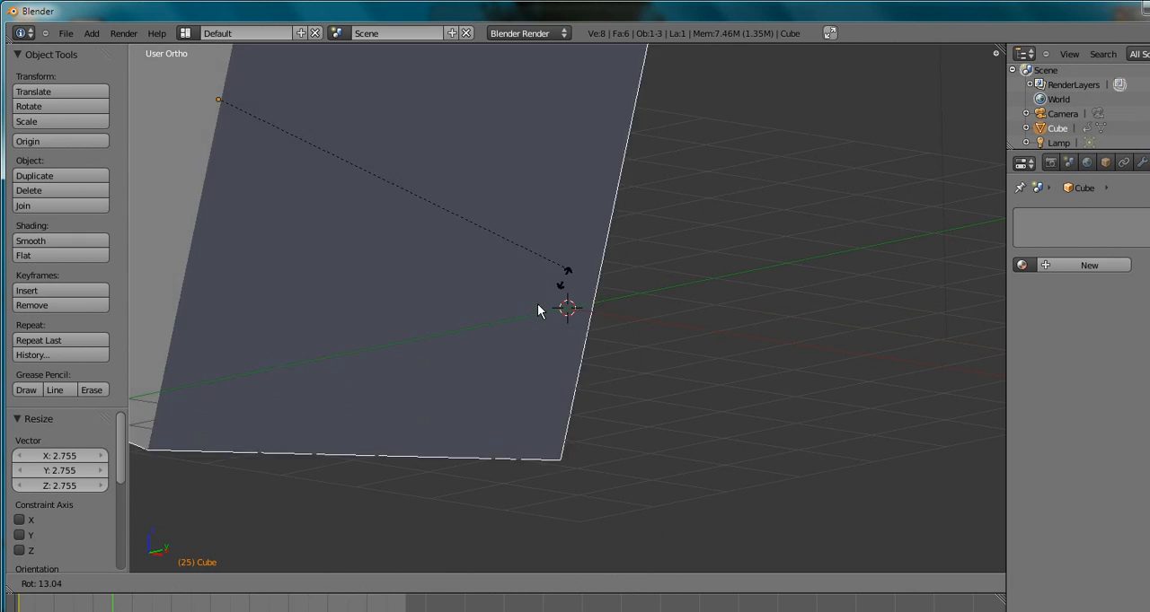
pyautogui.click(394, 354)
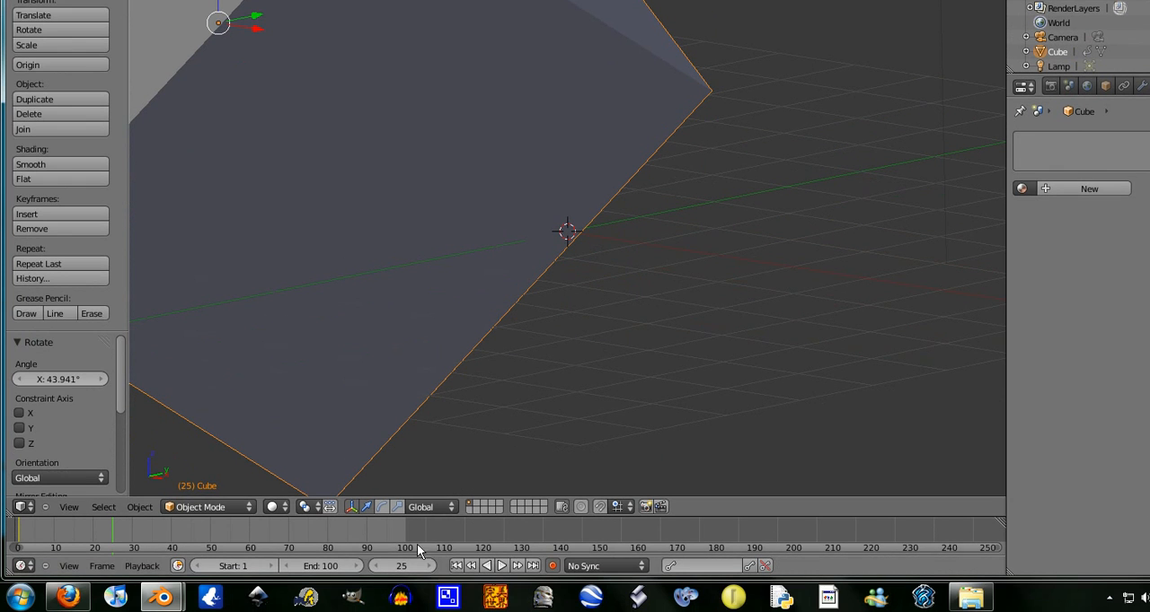
# - At frame 50, move the cube past the origin along positive Y, shrink it, and rotate it about -42°
pyautogui.click(408, 566)
pyautogui.write('50')
pyautogui.press('Return')
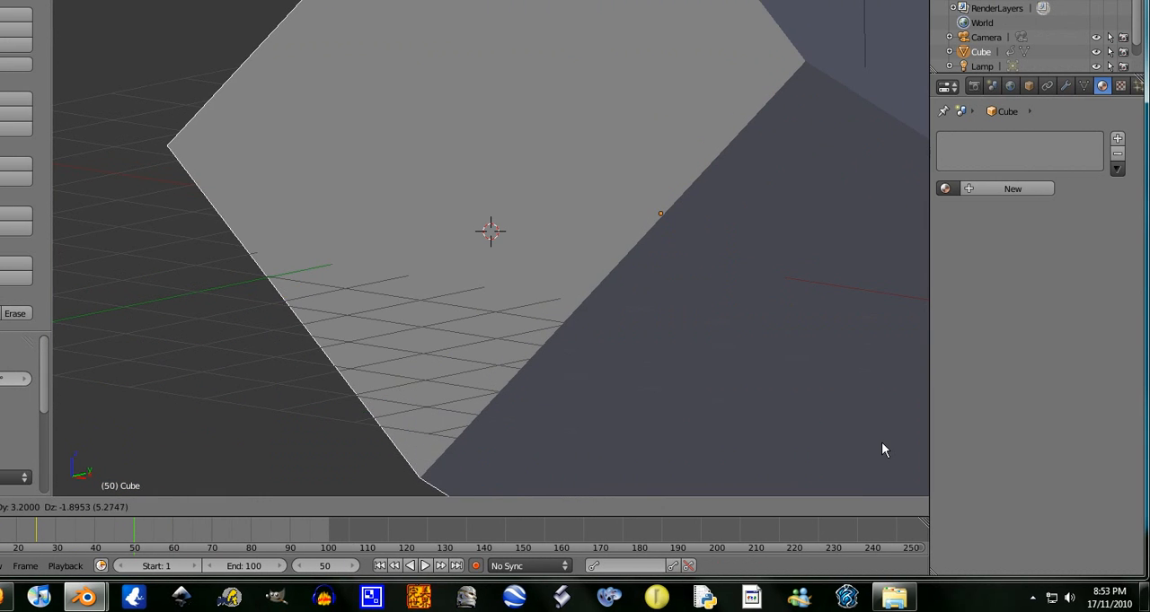
pyautogui.press('s')
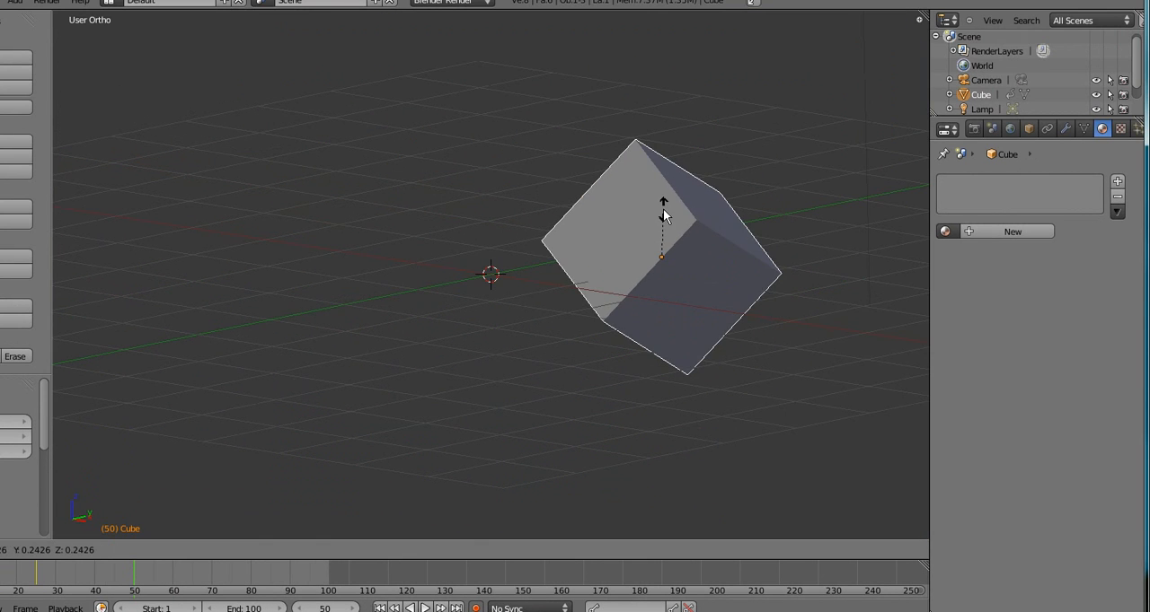
pyautogui.click(658, 230)
pyautogui.press('r')
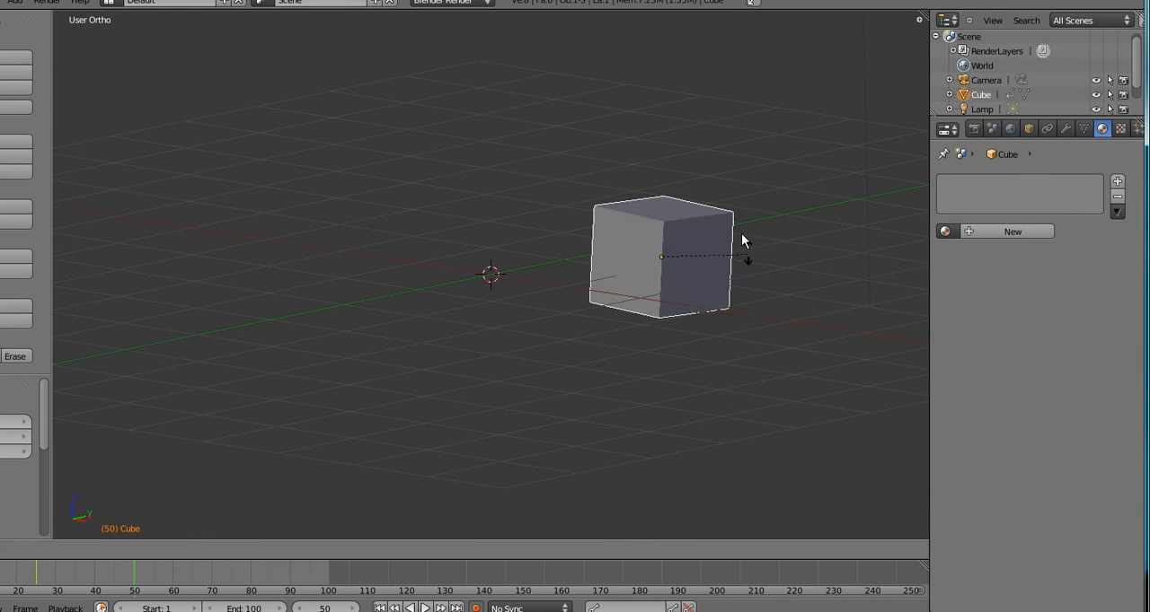
pyautogui.click(746, 257)
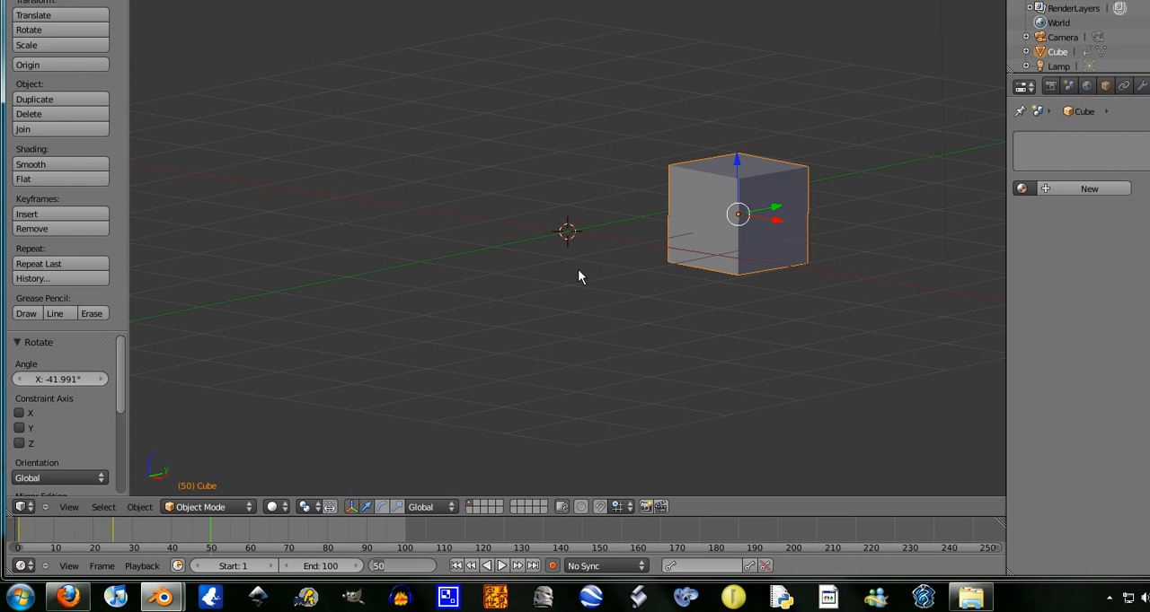
# - At frame 75, move the cube back near the origin by about X -1.0, Y -1.0, Z -0.035
pyautogui.write('75')
pyautogui.press('Return')
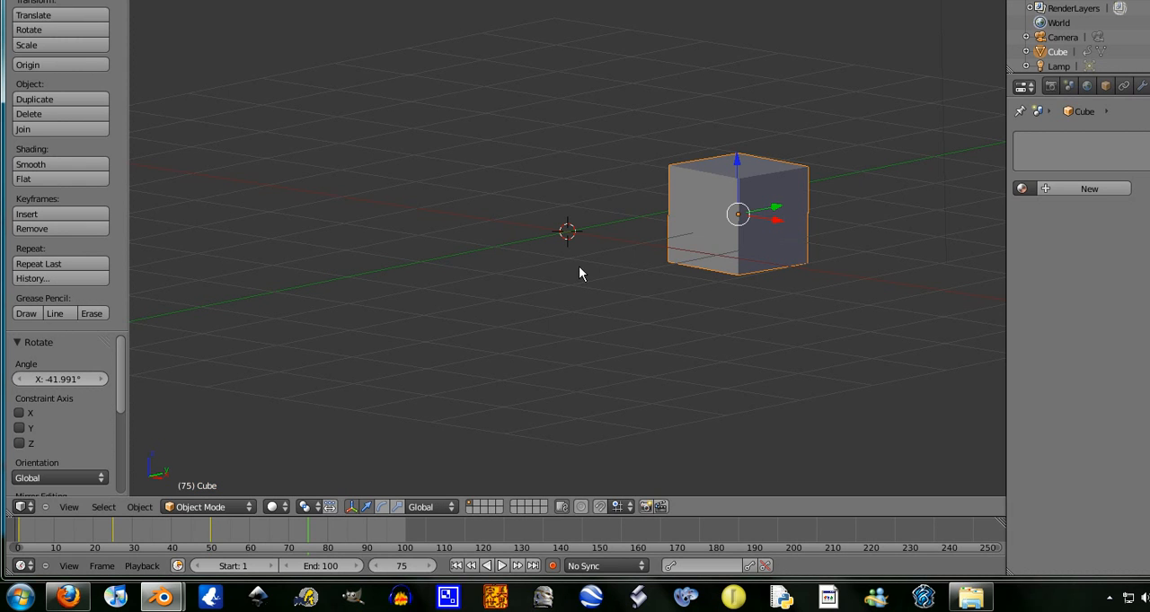
pyautogui.press('g')
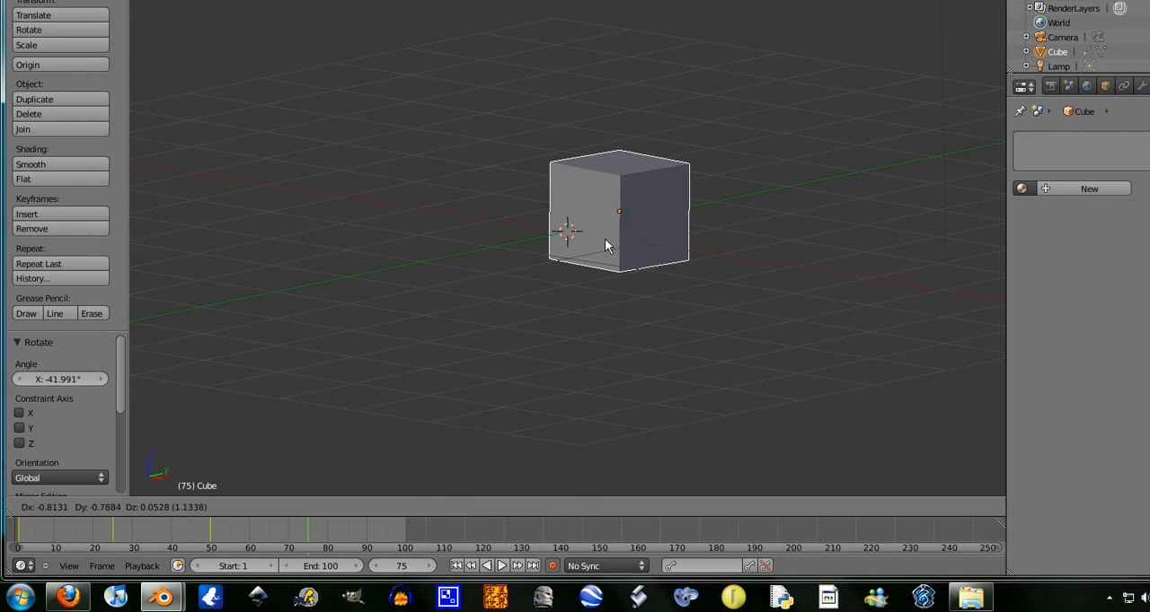
pyautogui.click(576, 249)
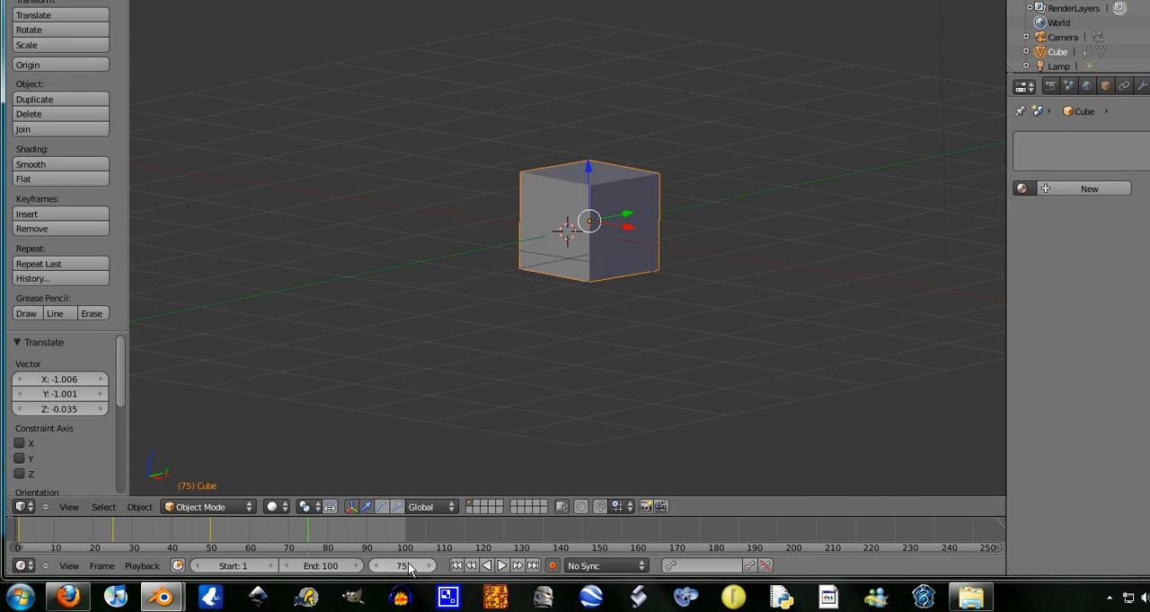
# - At frame 100, raise the cube by about Z 2.48, shifting it about X -0.08 and Y 0.56
pyautogui.write('1')
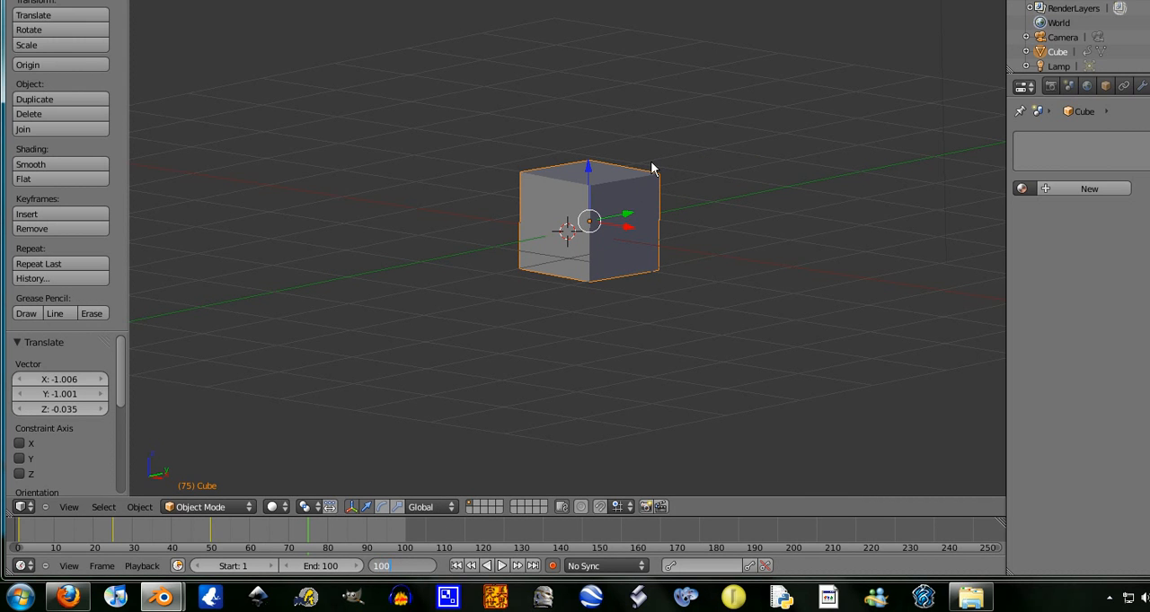
pyautogui.write('00')
pyautogui.press('Return')
pyautogui.press('g')
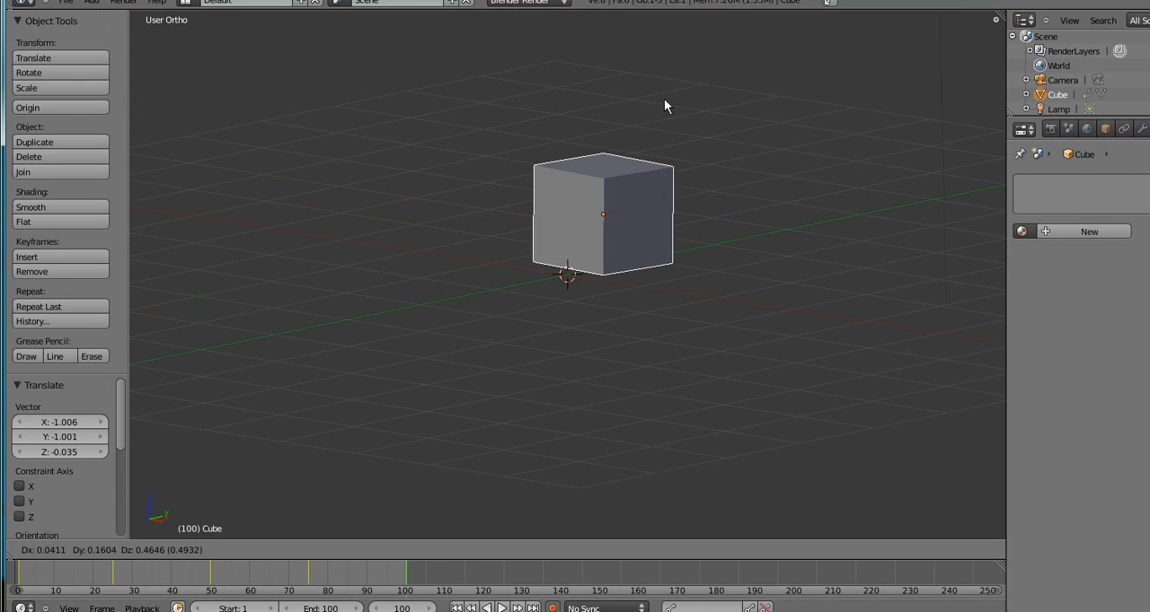
pyautogui.click(664, 473)
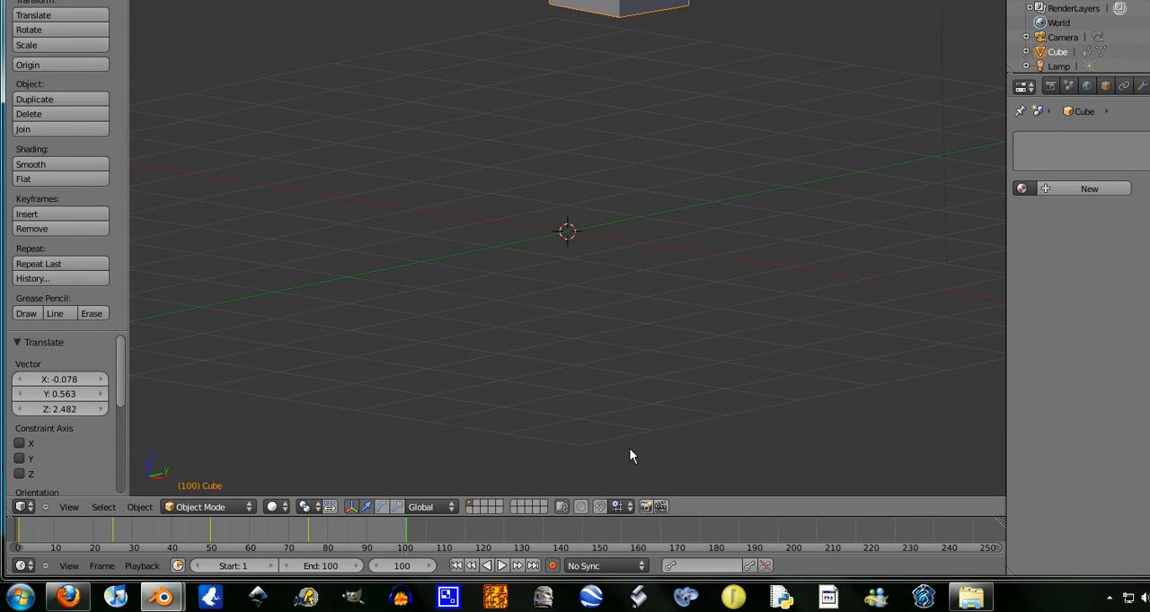
# - Rotate the cube about 72° and enlarge it by a factor of about 2.465 at frame 100
pyautogui.press('r')
pyautogui.click(602, 490)
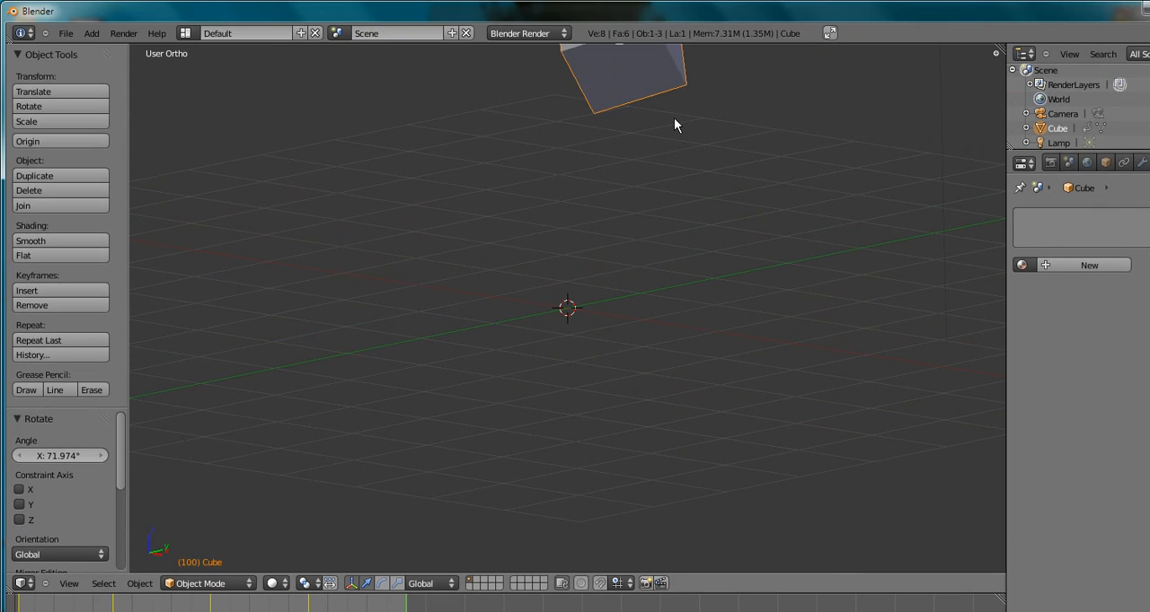
pyautogui.press('s')
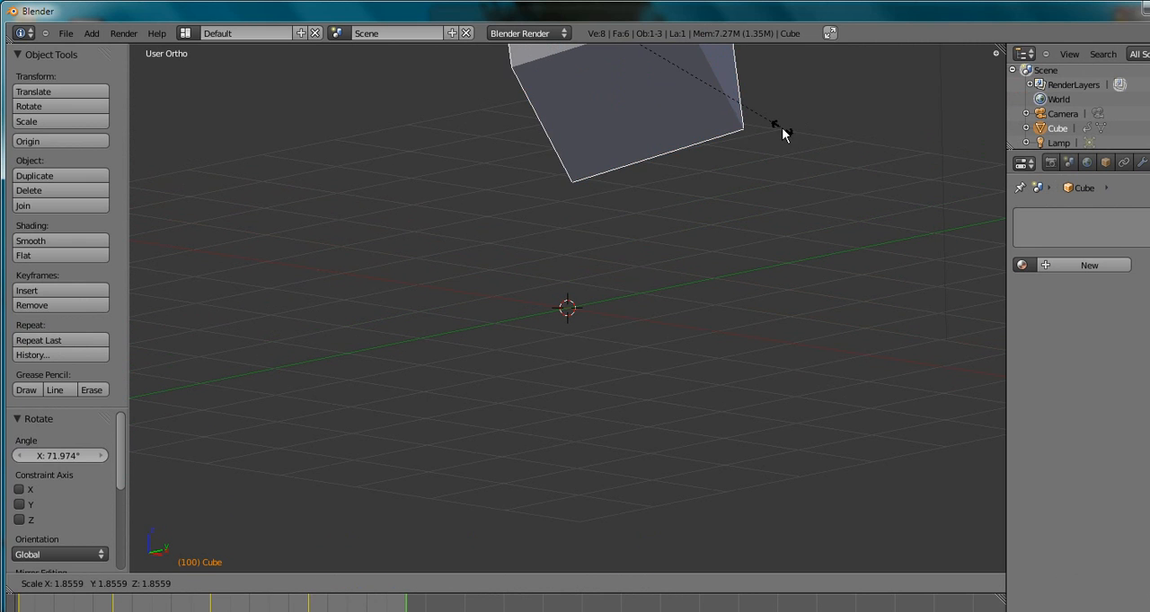
pyautogui.click(852, 134)
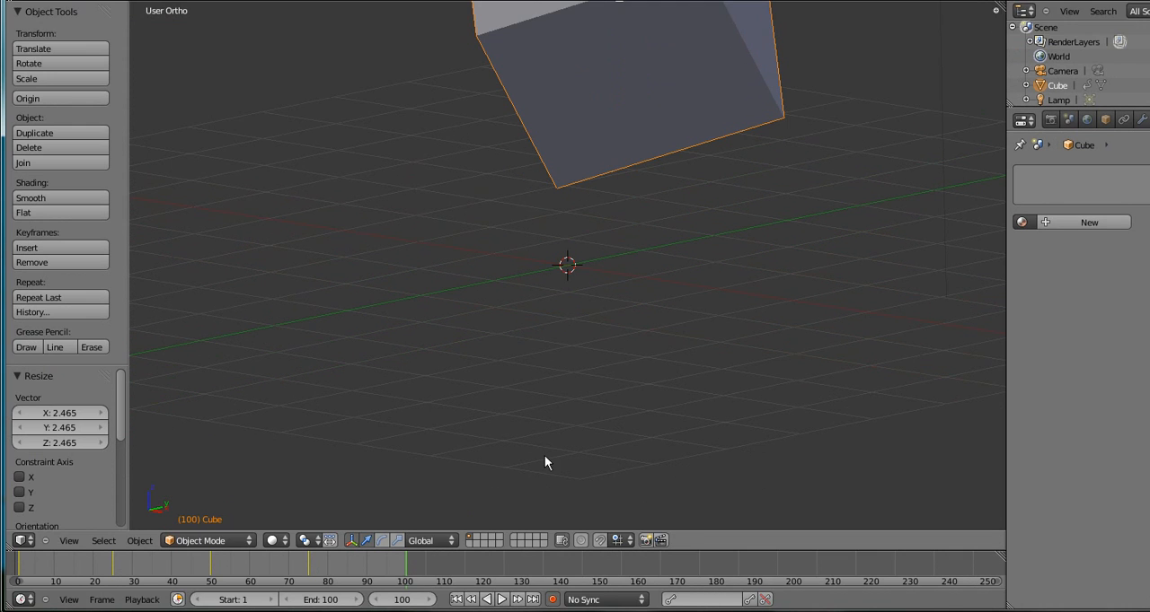
# - Return to frame 1 and play back the cube's recorded animation, stopping playback after viewing it
pyautogui.click(398, 570)
pyautogui.write('1')
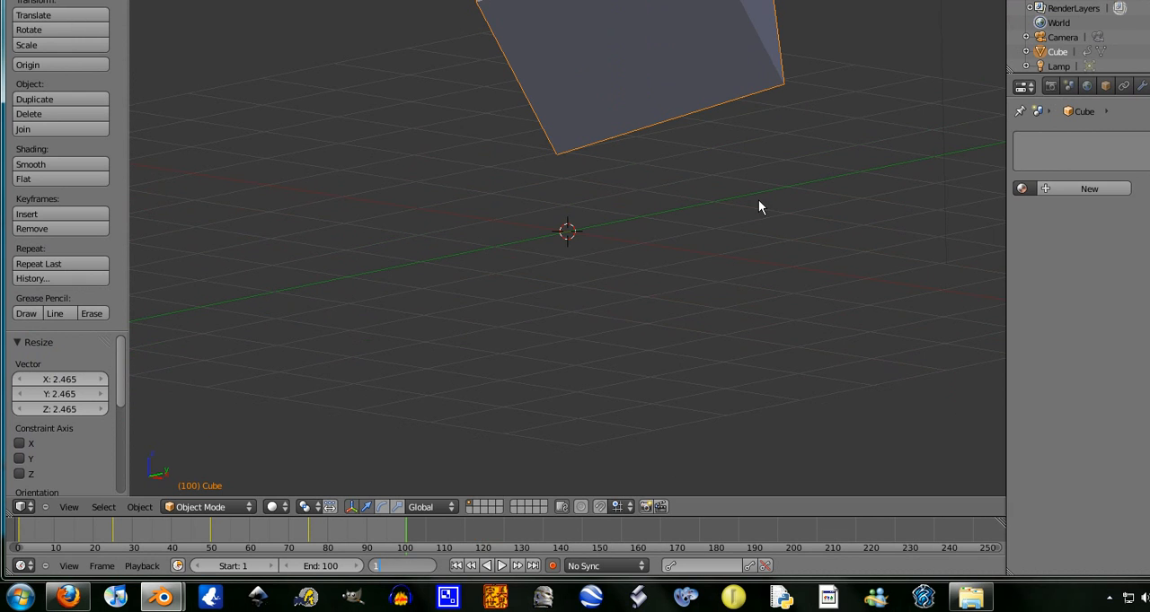
pyautogui.press('Escape')
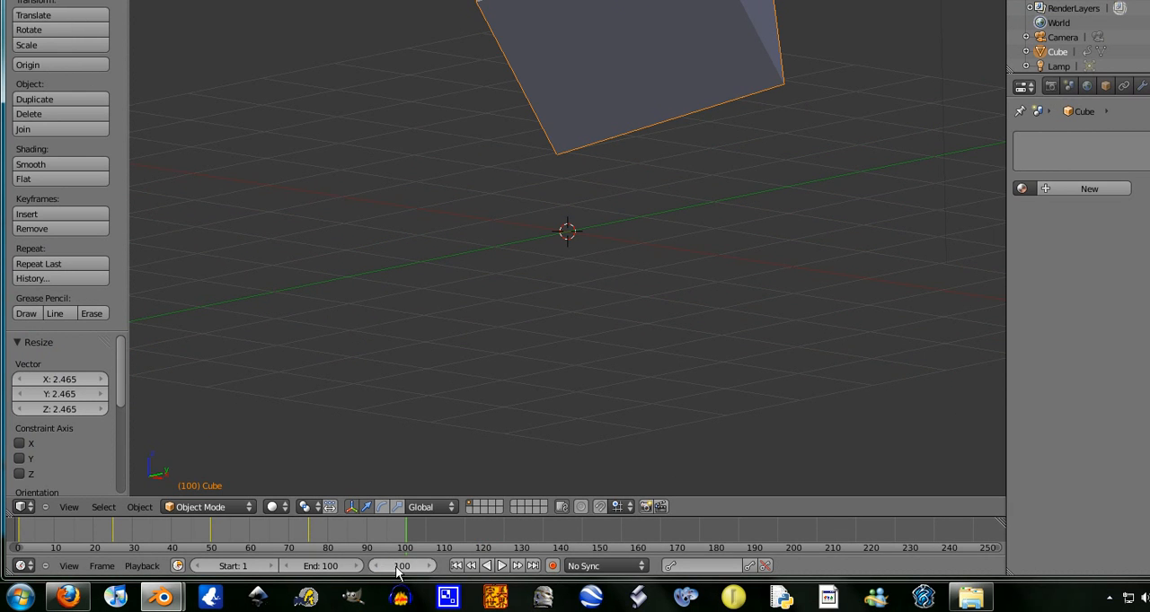
pyautogui.click(398, 570)
pyautogui.write('1')
pyautogui.press('Return')
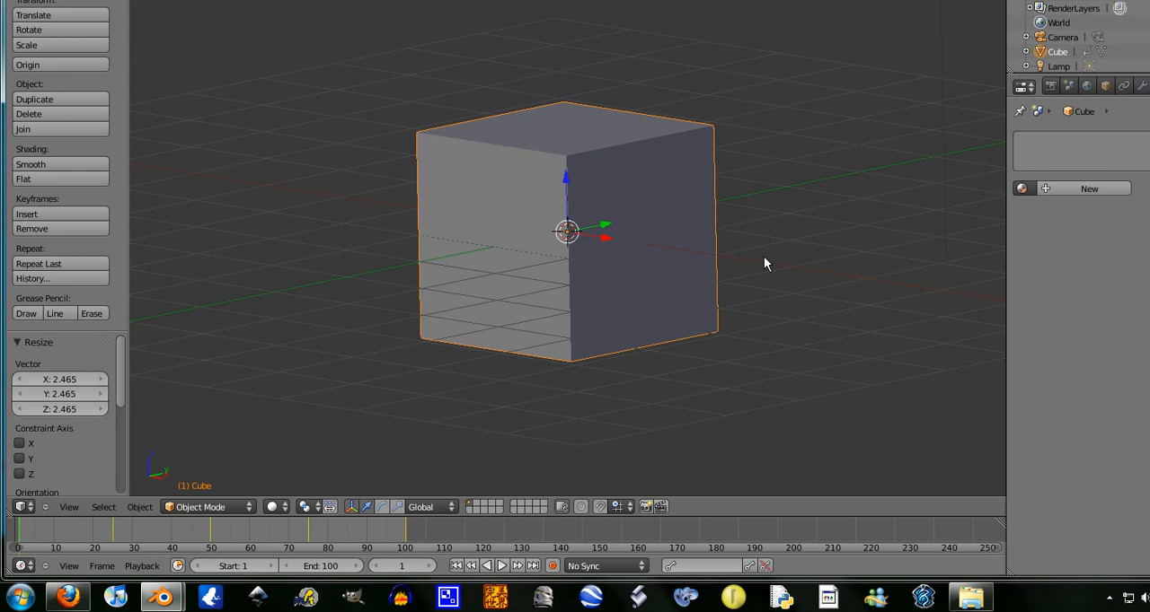
pyautogui.click(502, 567)
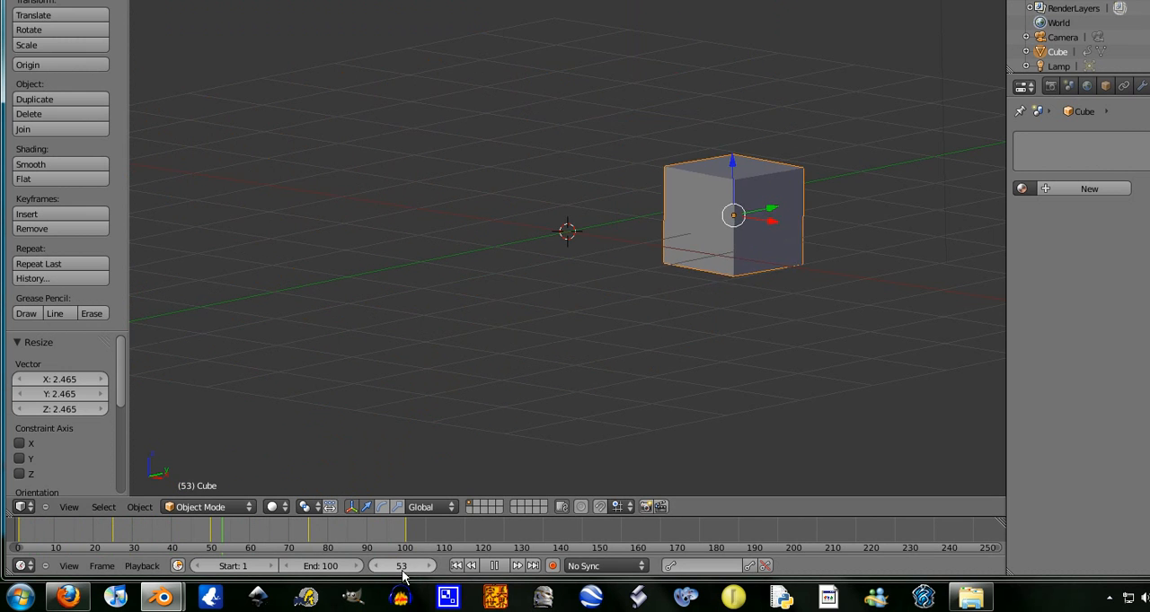
pyautogui.press('Escape')
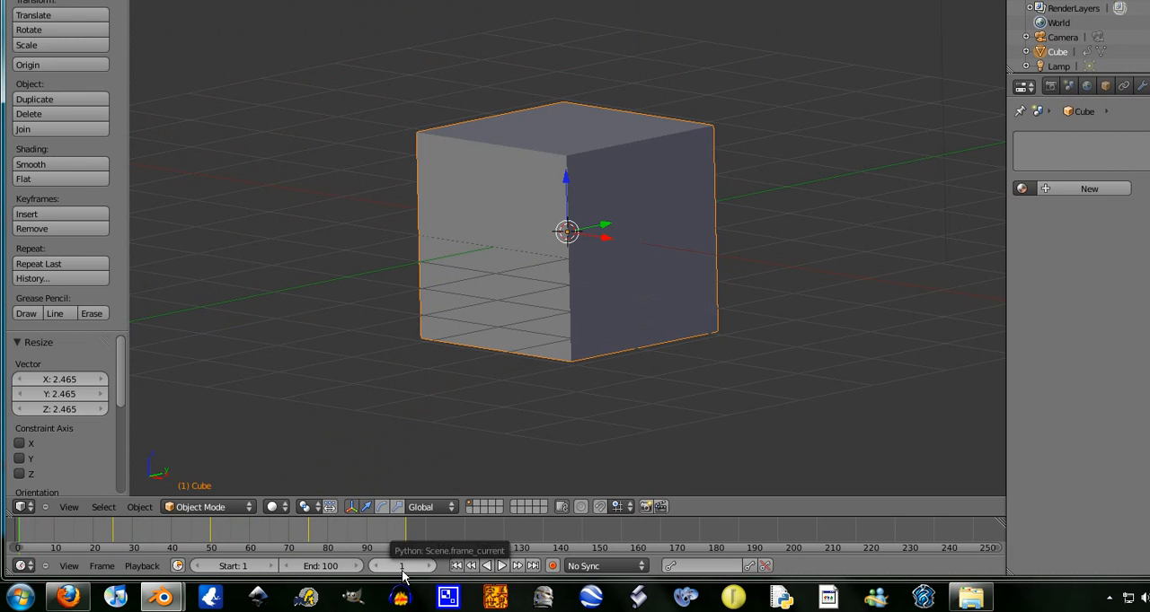
pyautogui.press('g')
pyautogui.click(638, 243)
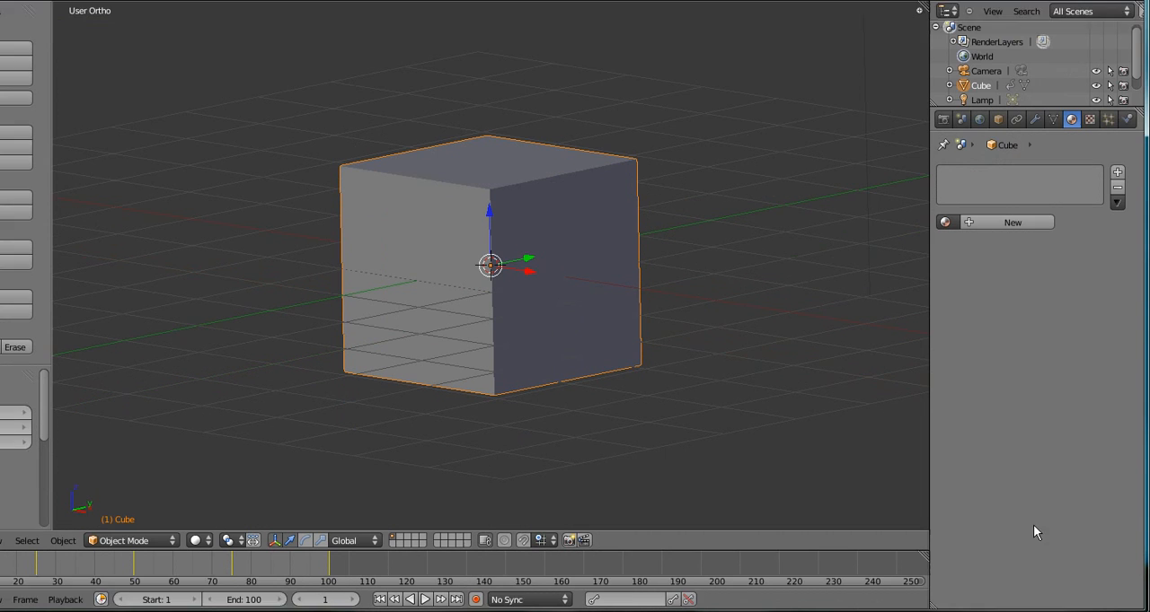
pyautogui.click(1033, 599)
pyautogui.rightClick(1069, 493)
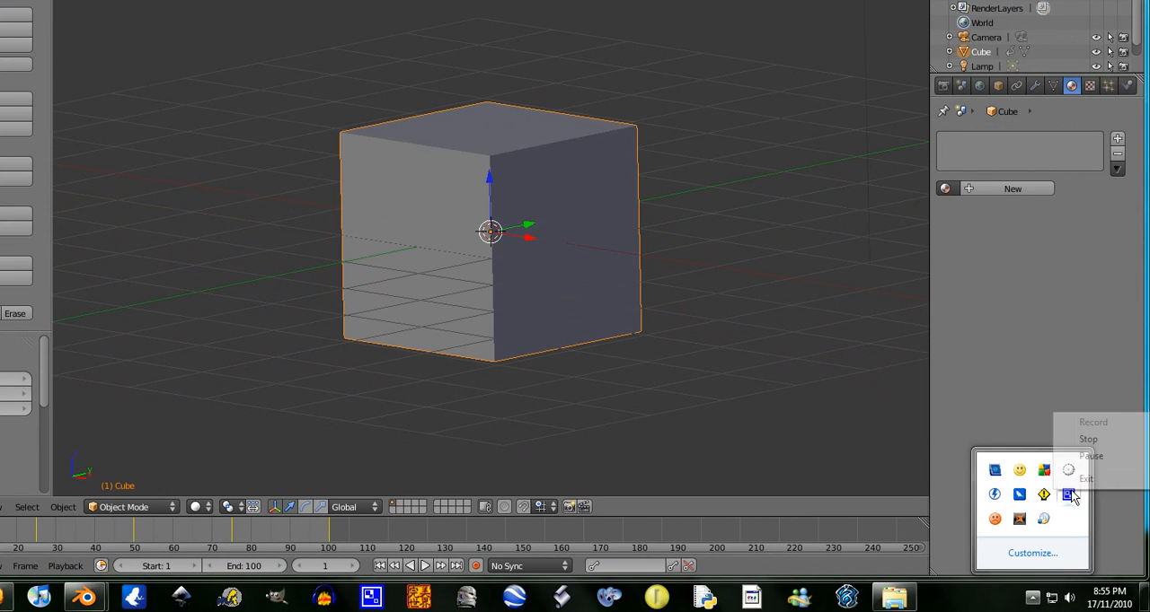